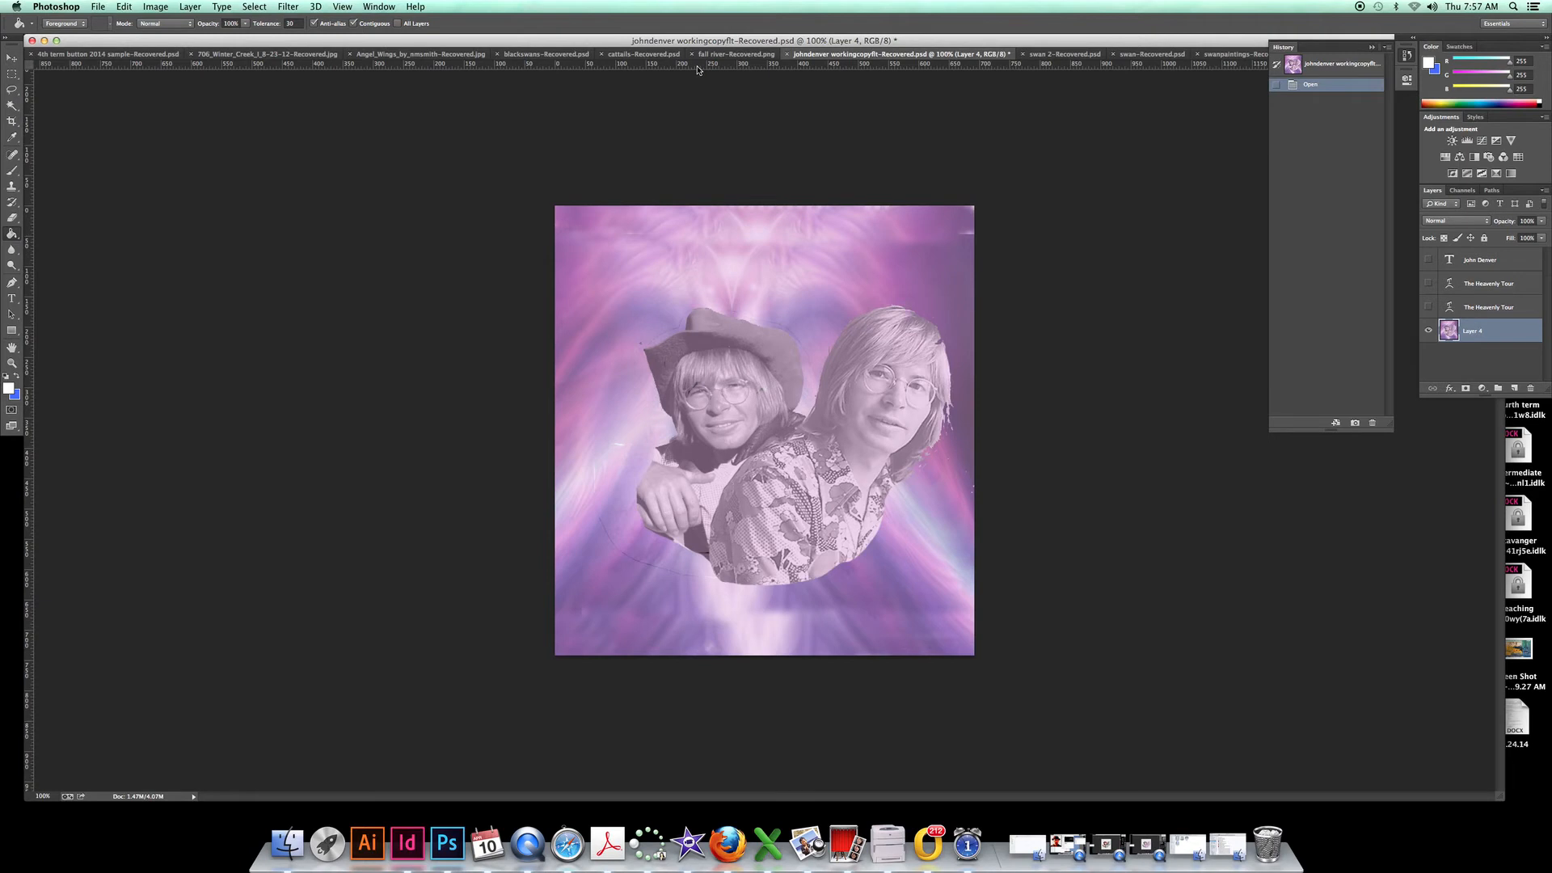
Step: Set the ruler units to inches for the open image
right_click(697, 67)
left_click(697, 67)
right_click(697, 68)
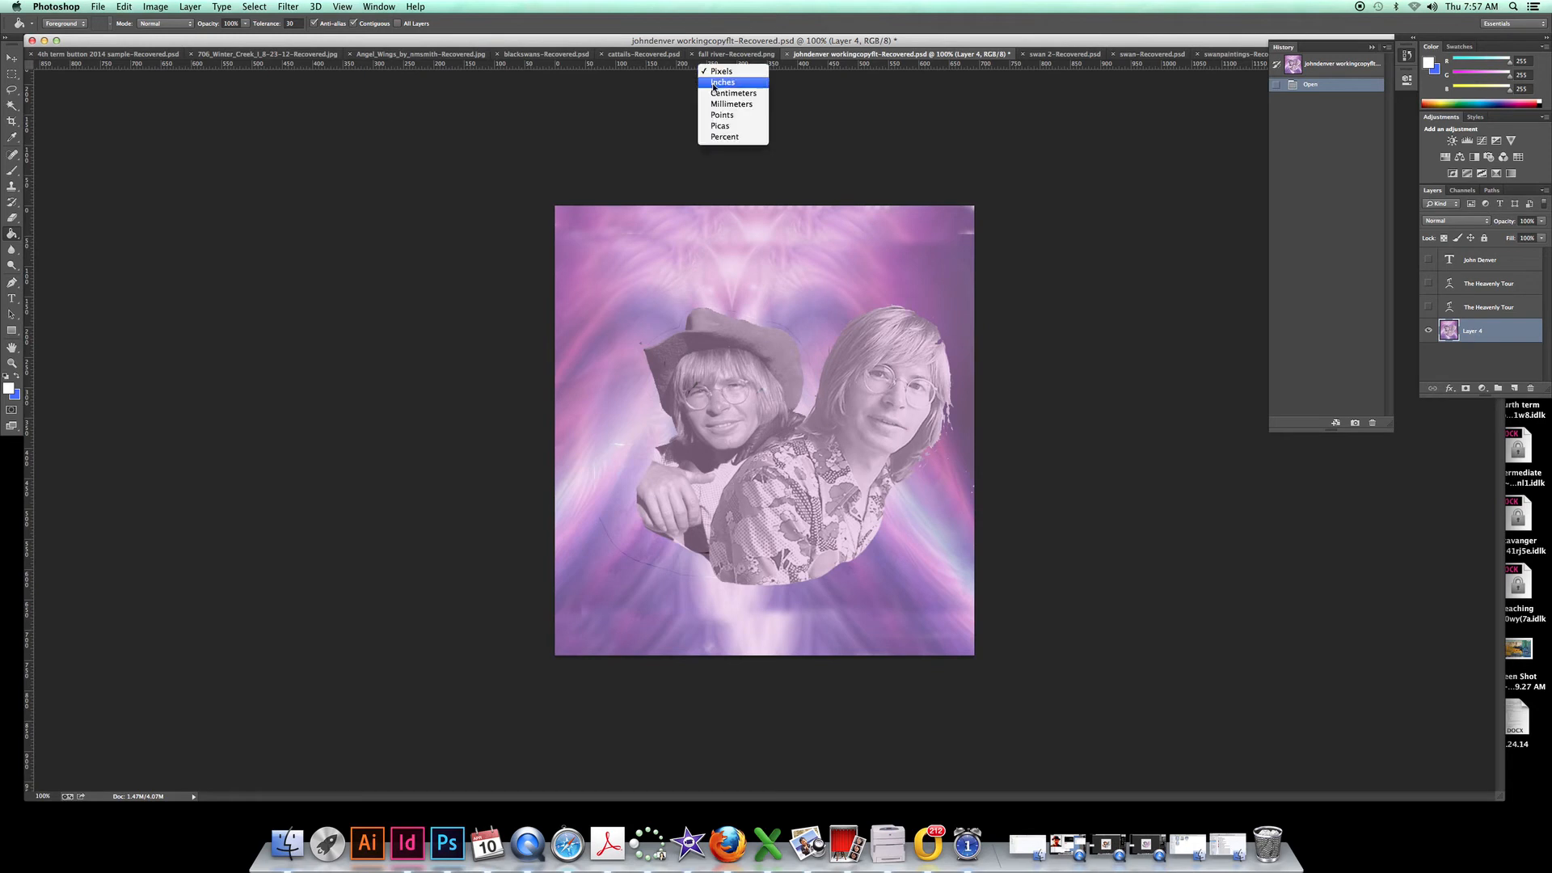
key("Escape")
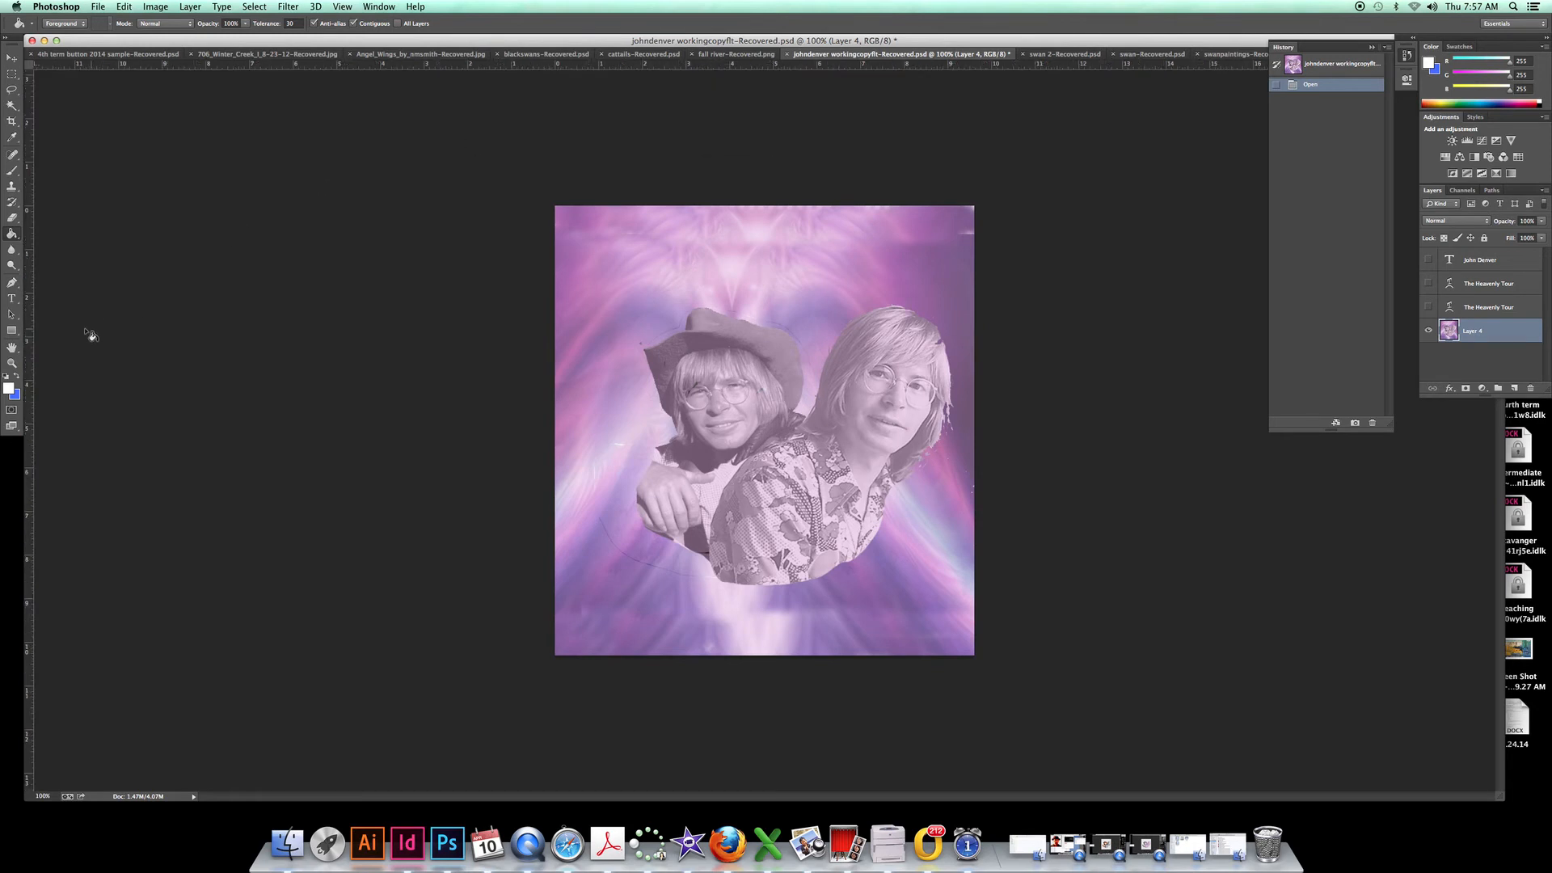
right_click(28, 389)
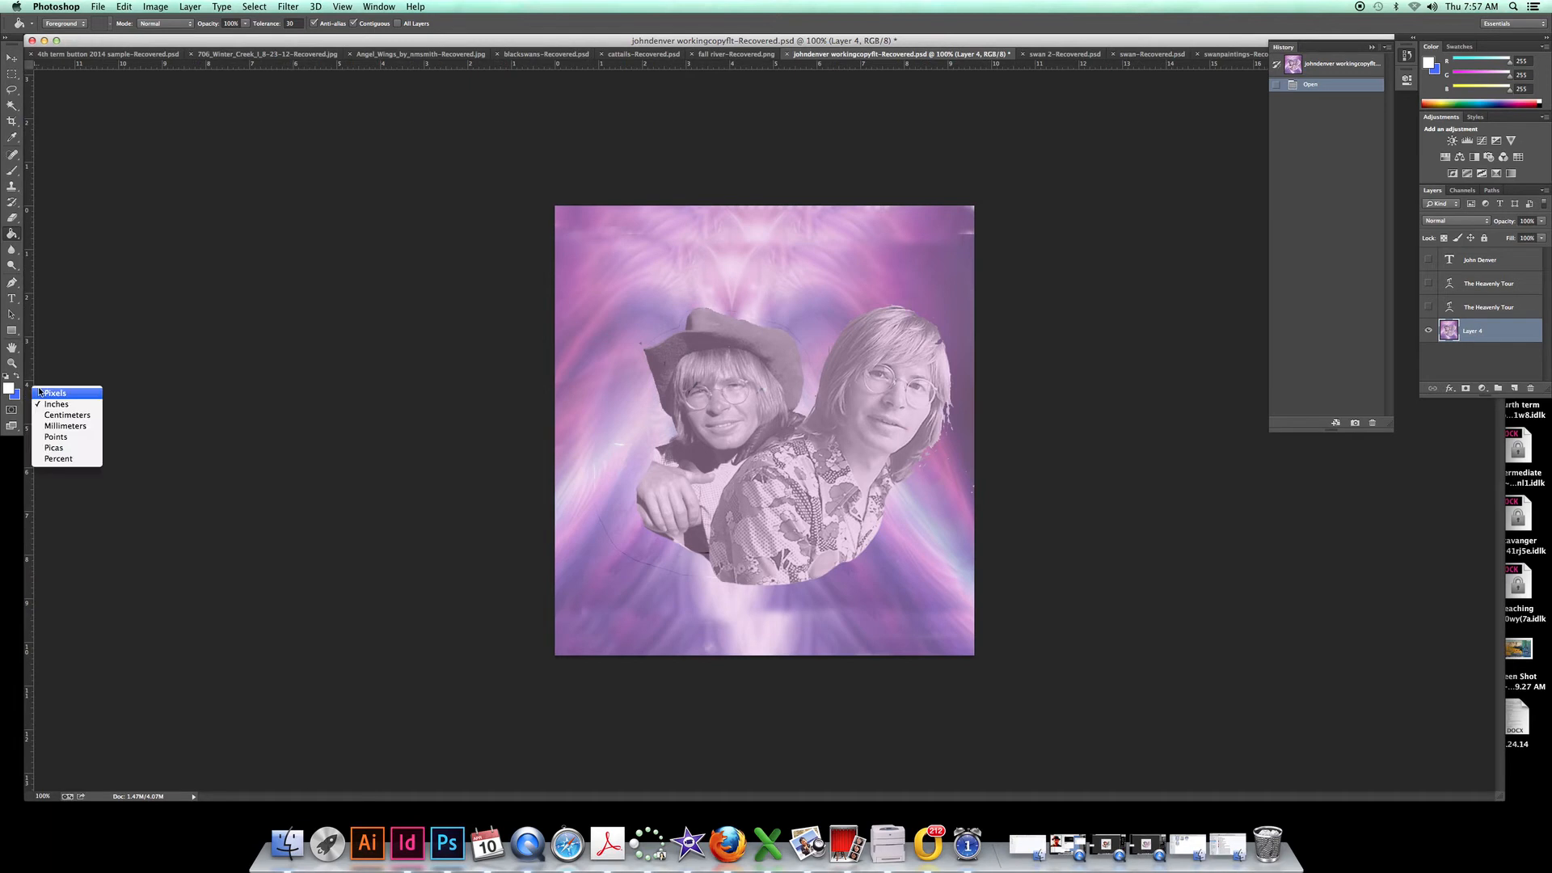
left_click(65, 406)
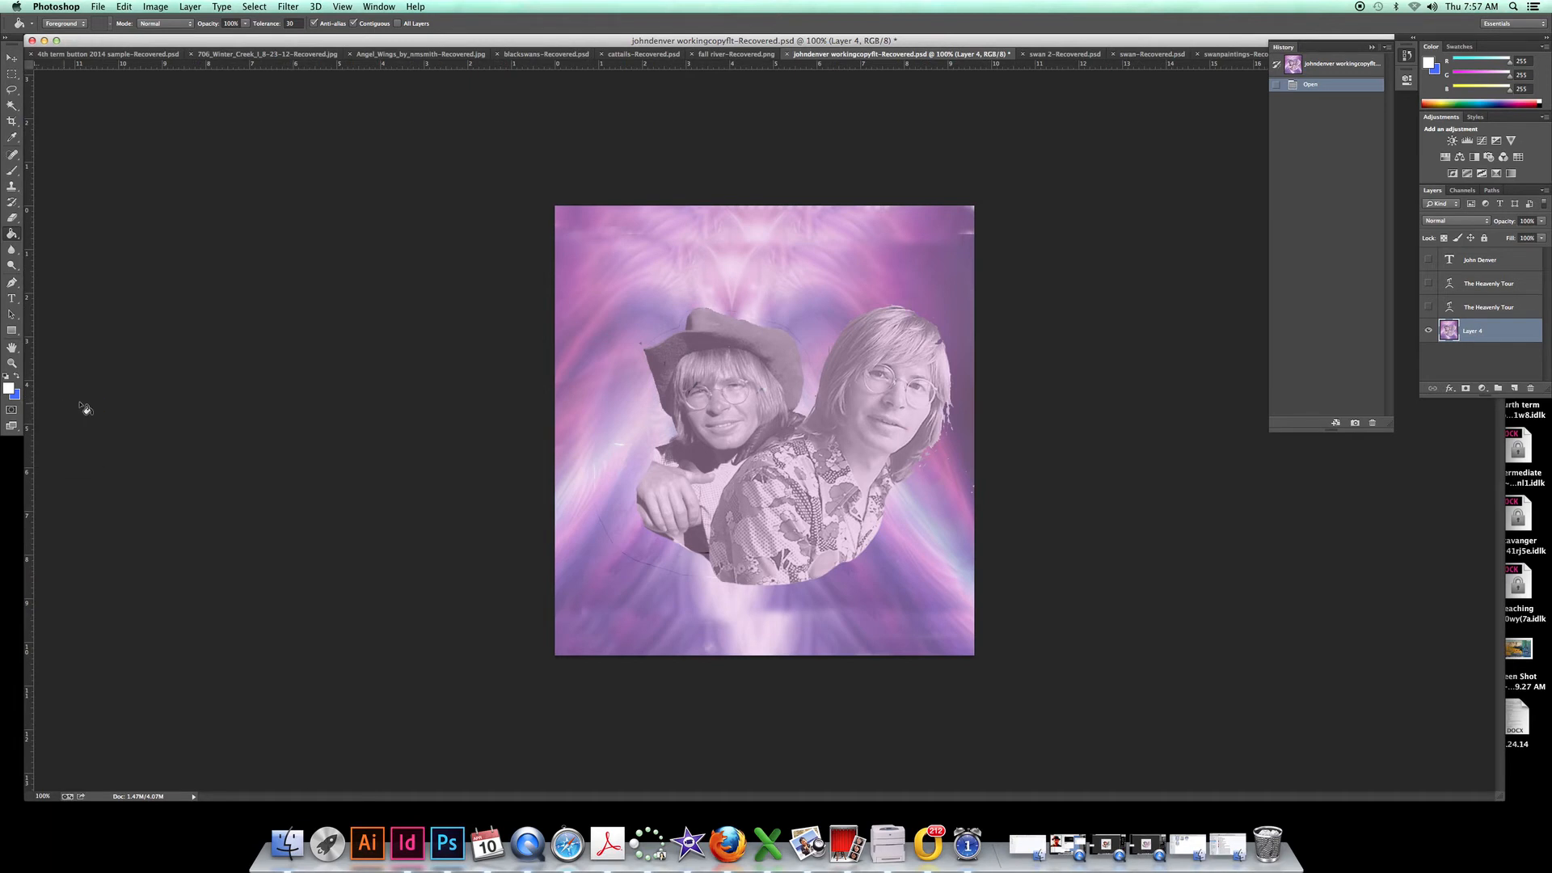
Step: Check the John Denver image's width, height and resolution in the Image Size settings
left_click(156, 7)
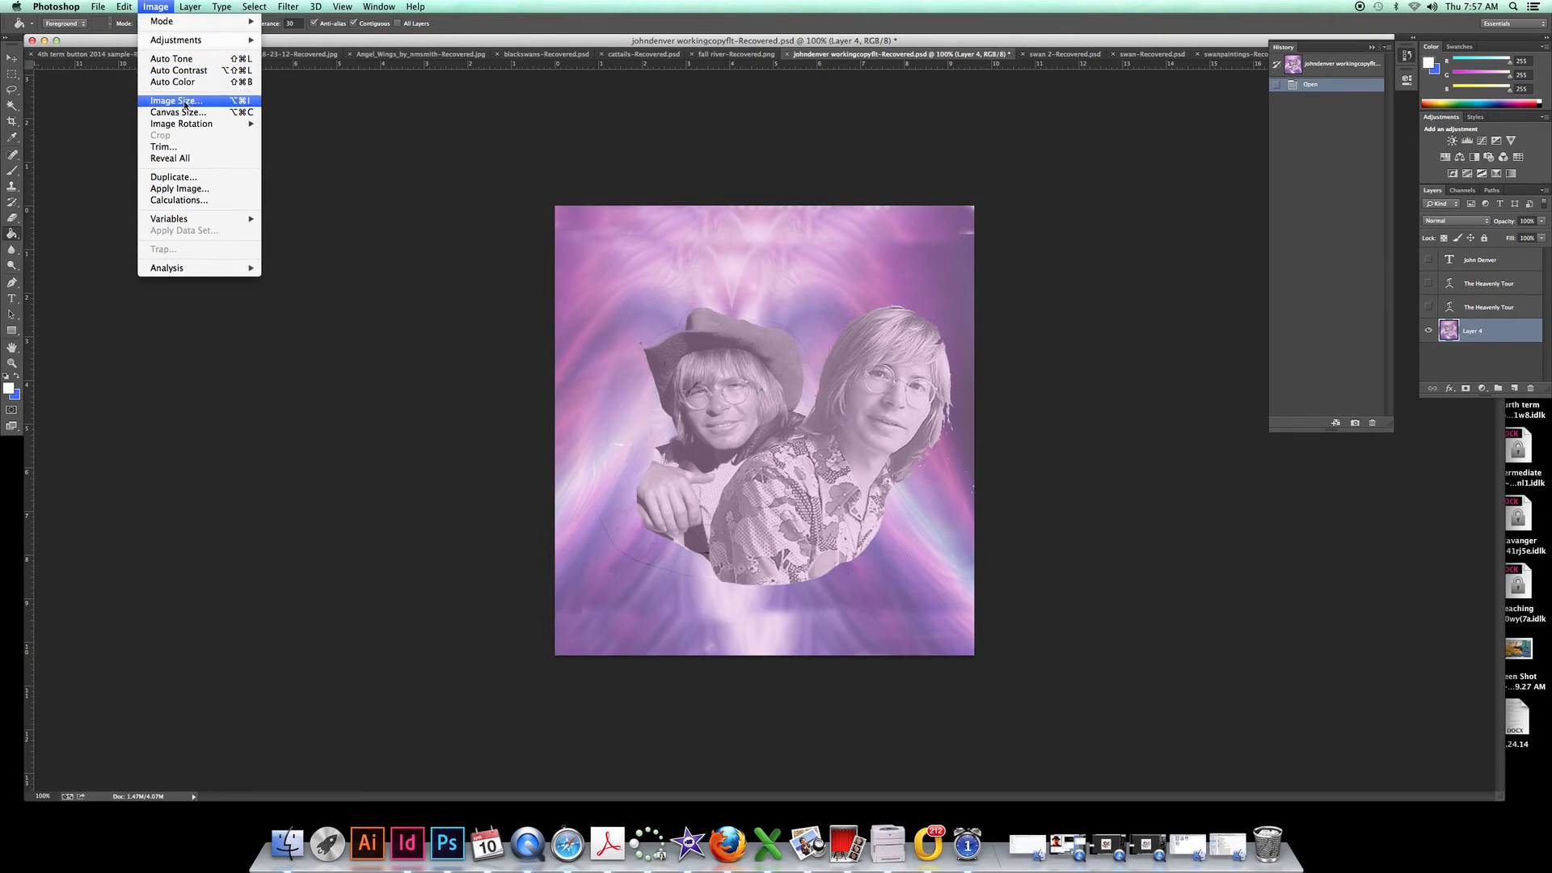
key("Escape")
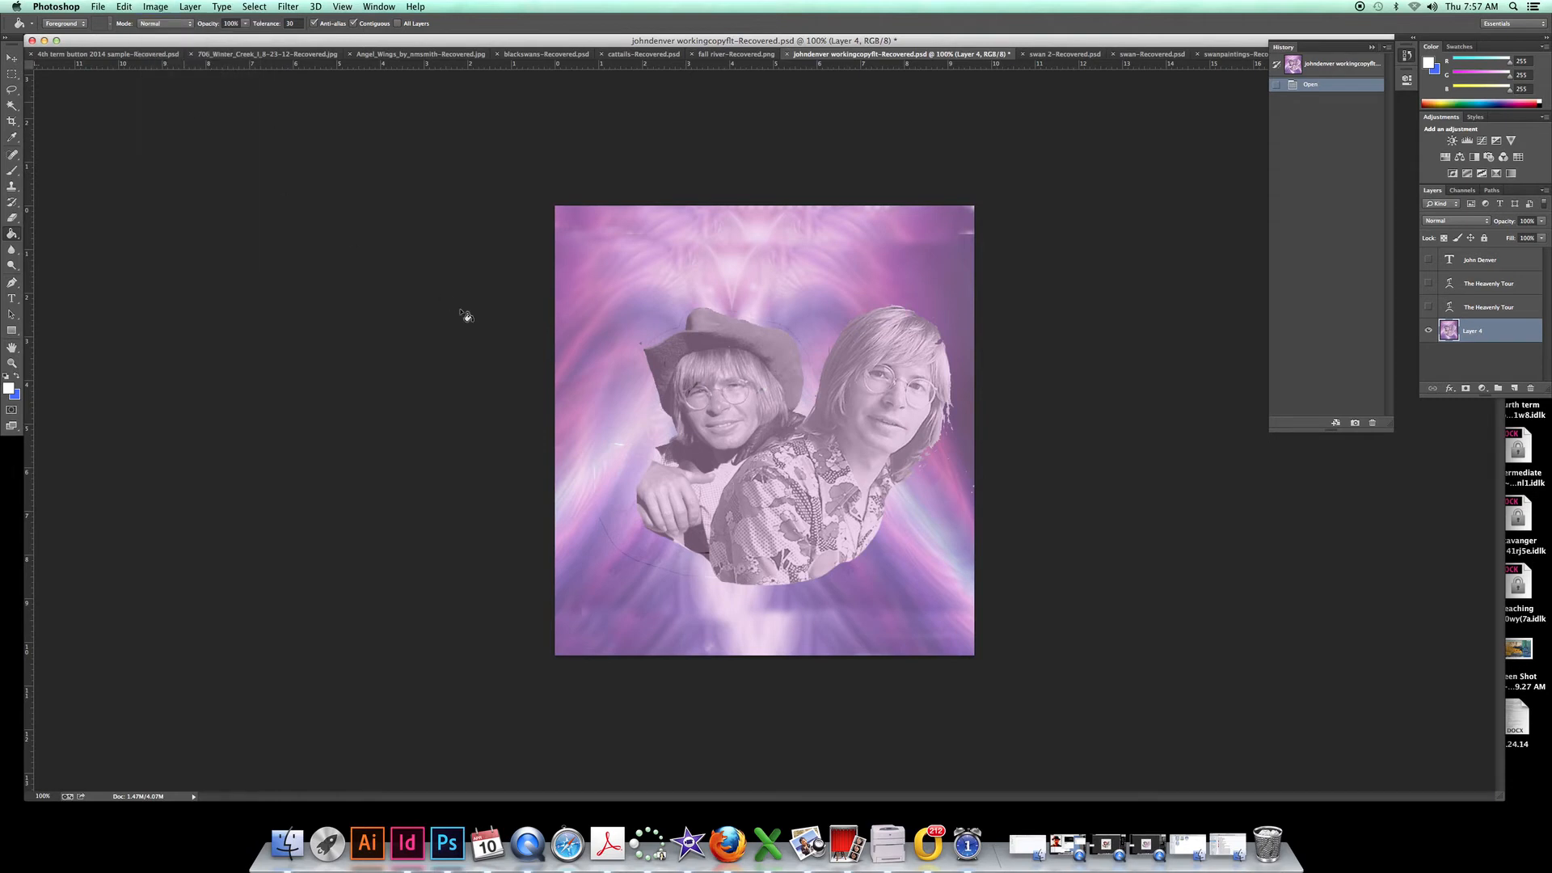
key("super+alt+i")
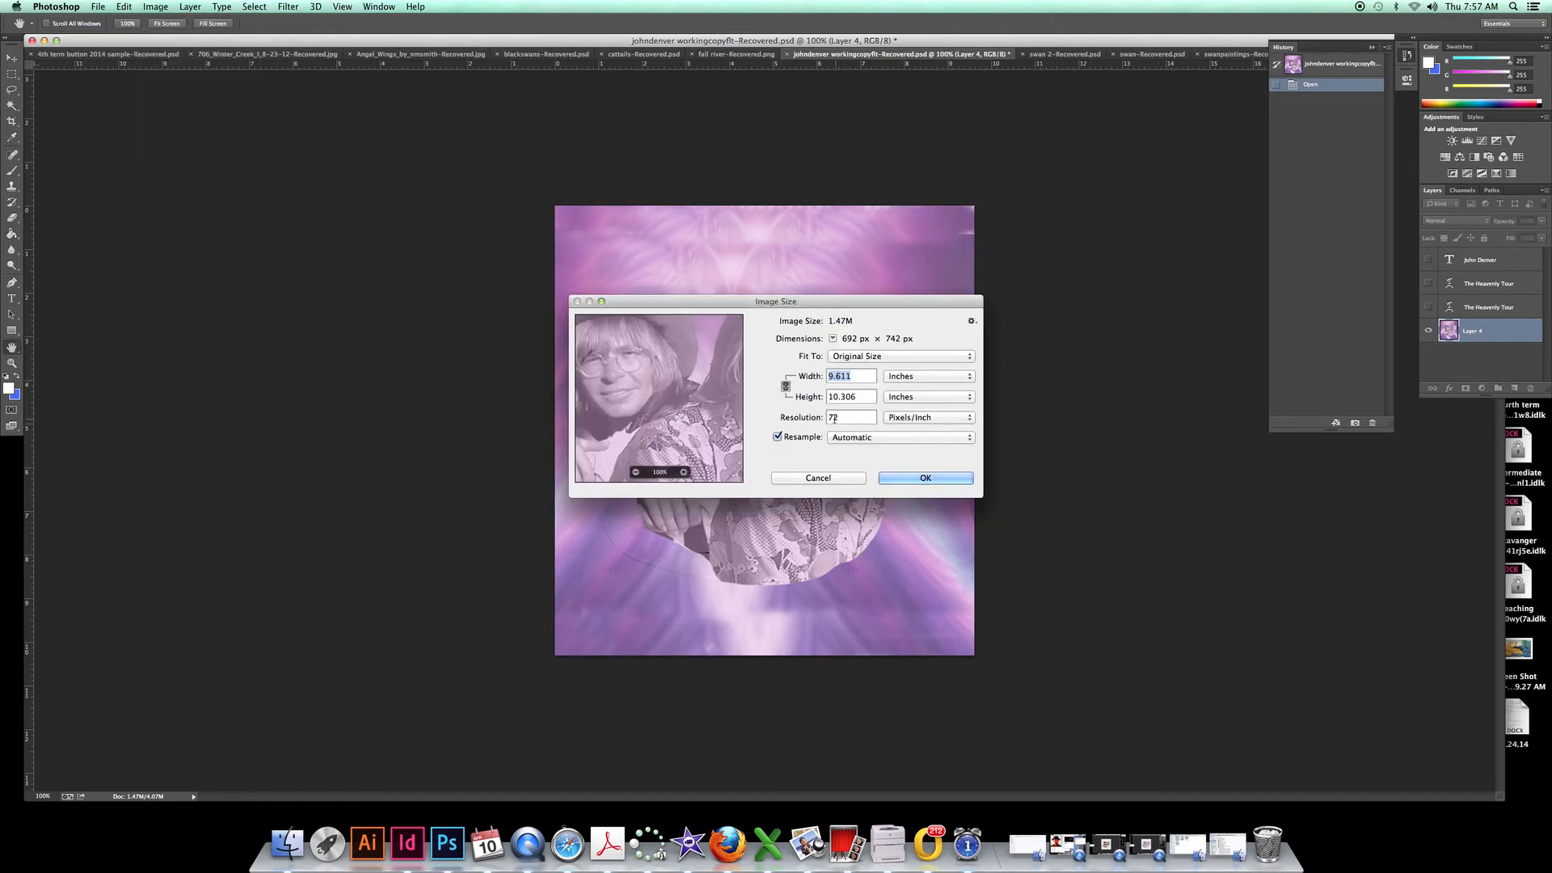
left_click(904, 478)
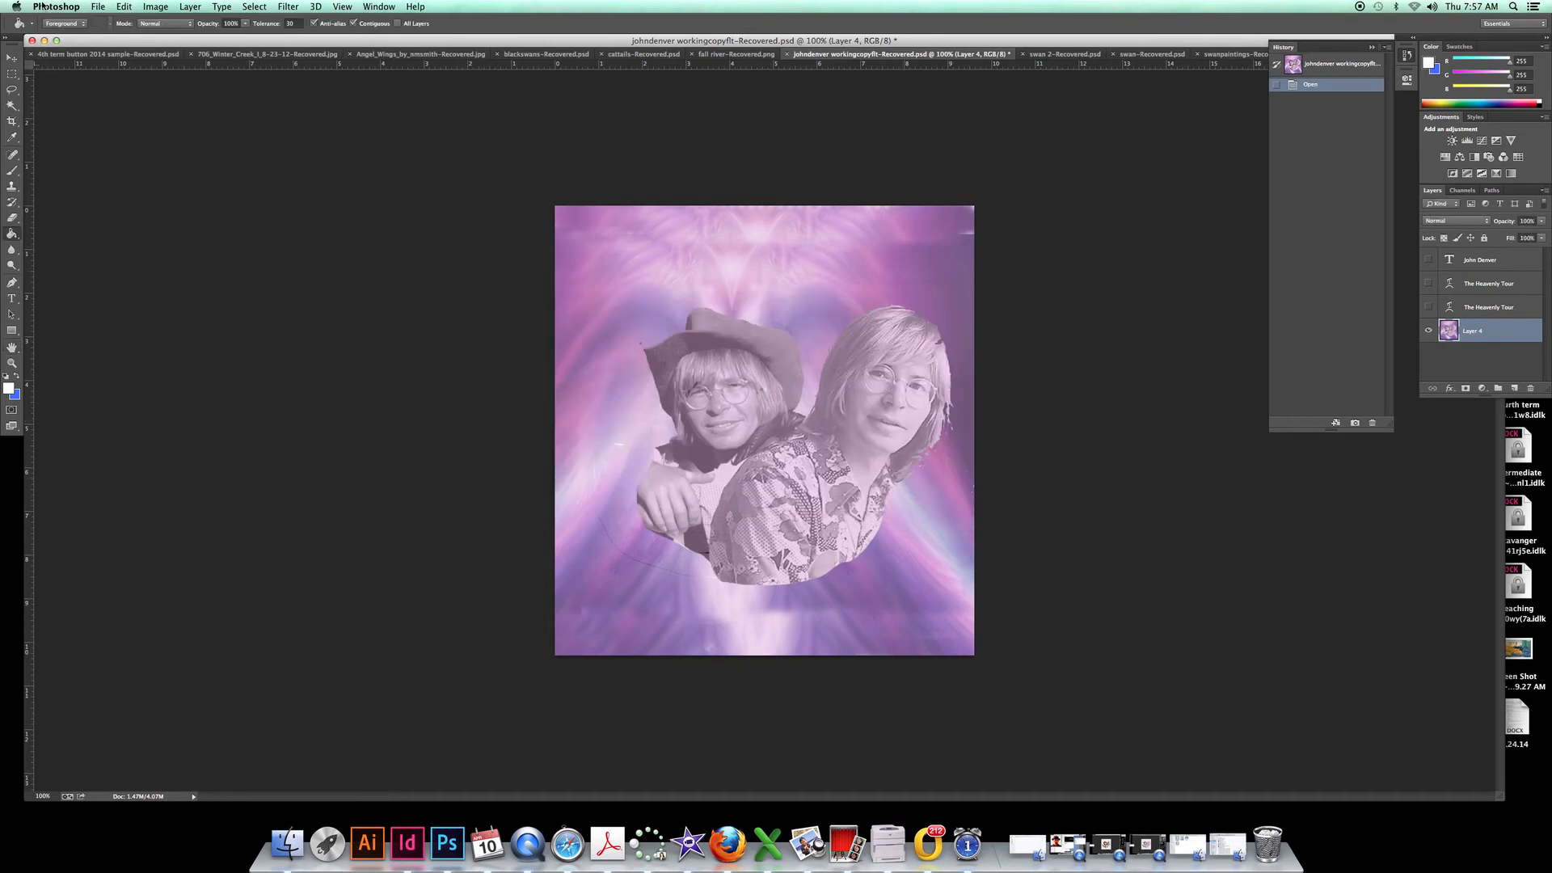
Step: Create a new 2.5 by 2.5 inch CMYK document at 72 pixels/inch with a white background
left_click(95, 8)
left_click(102, 25)
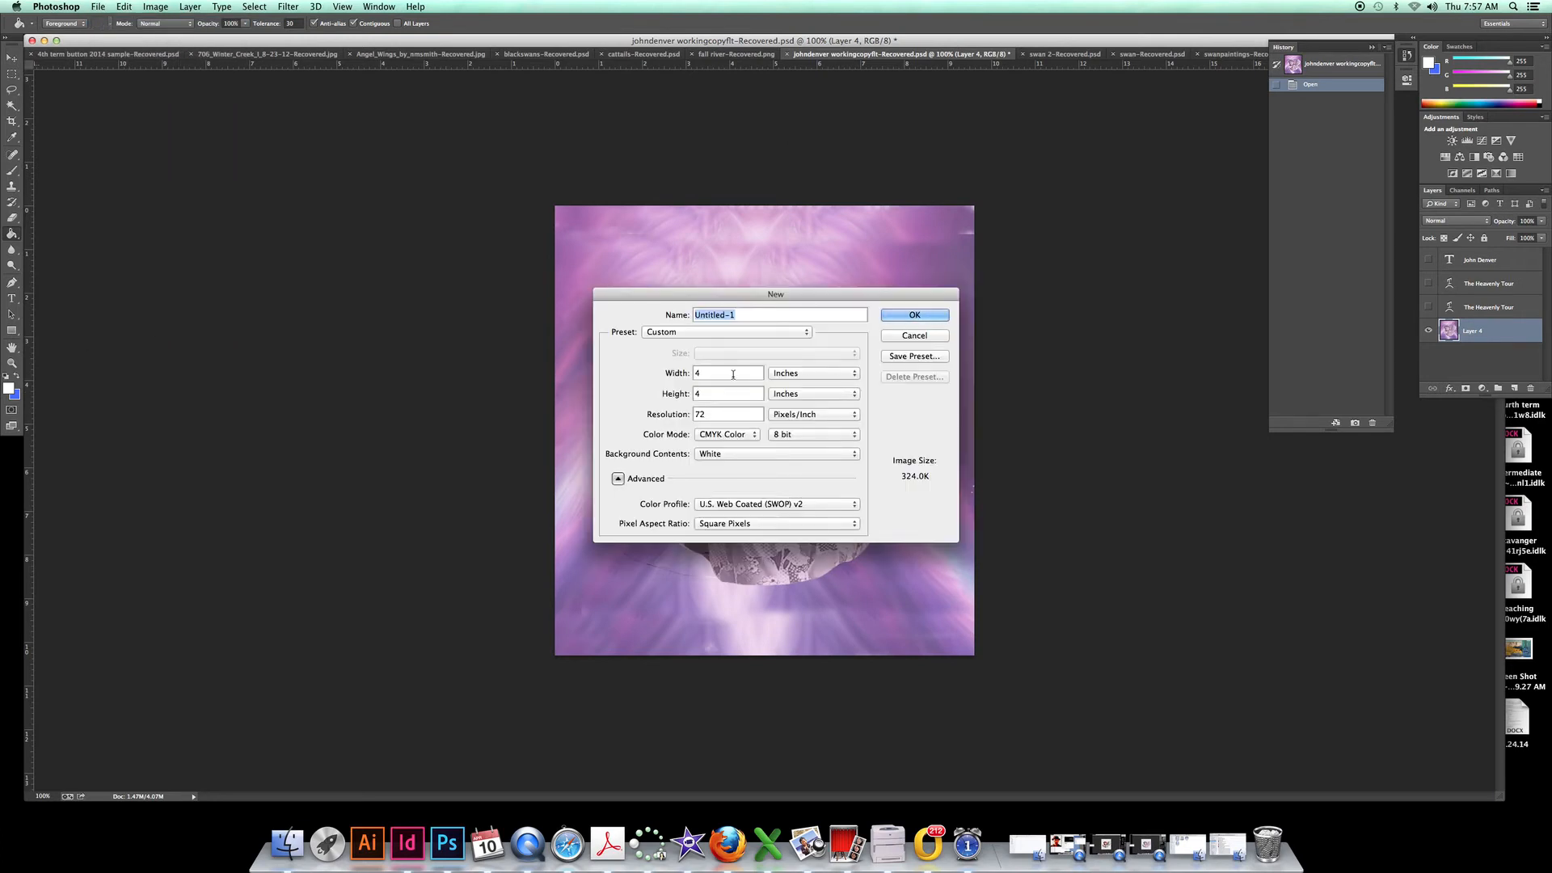
left_click(703, 373)
key("BackSpace")
type("2.5")
key("Tab")
type("2")
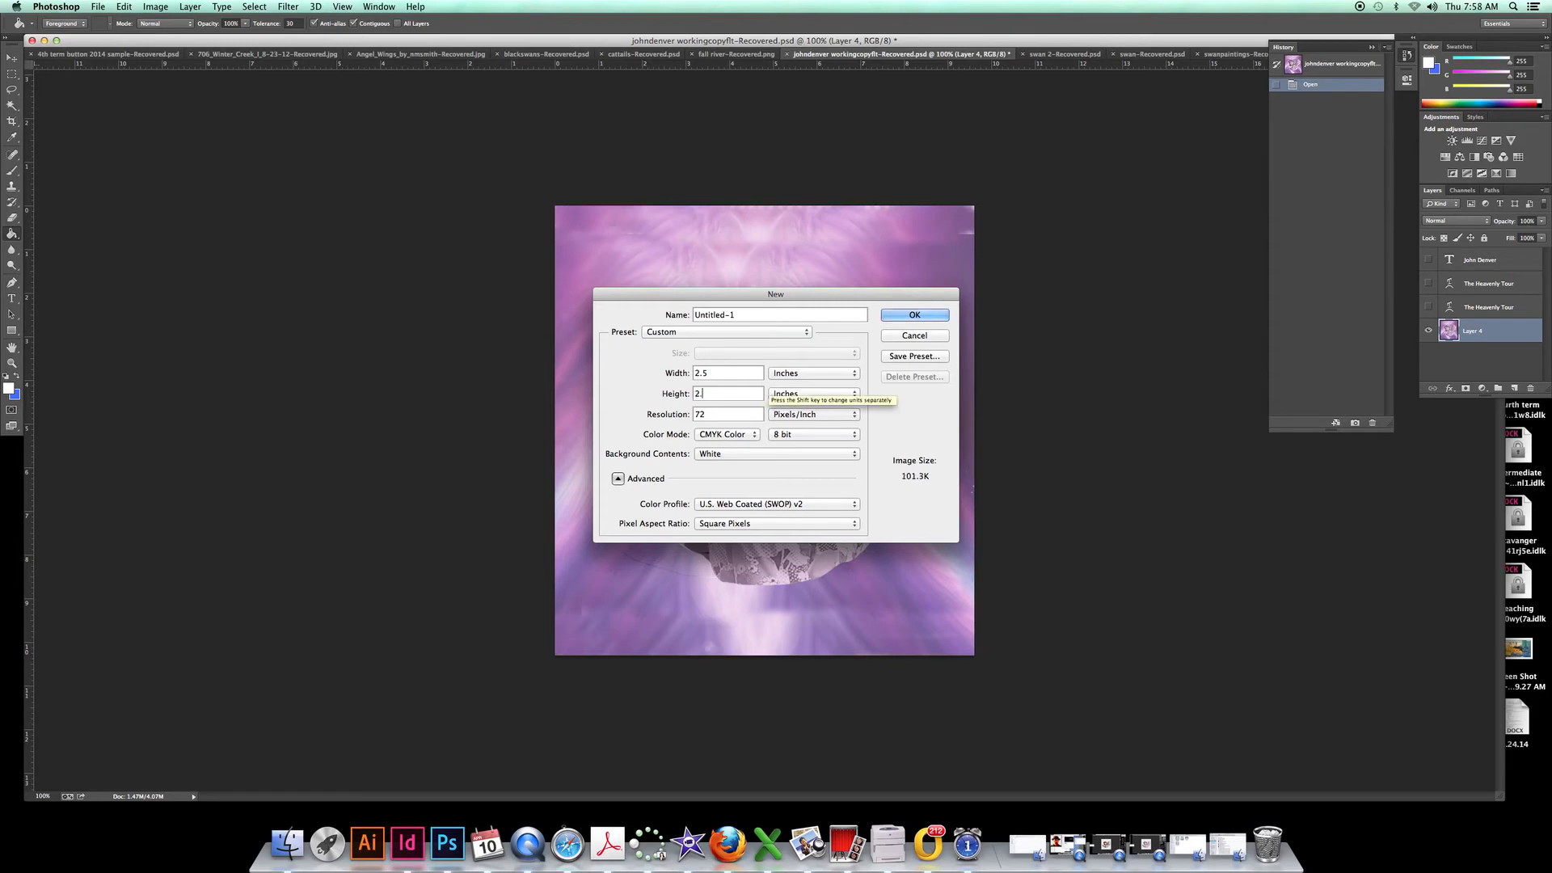
type(".5")
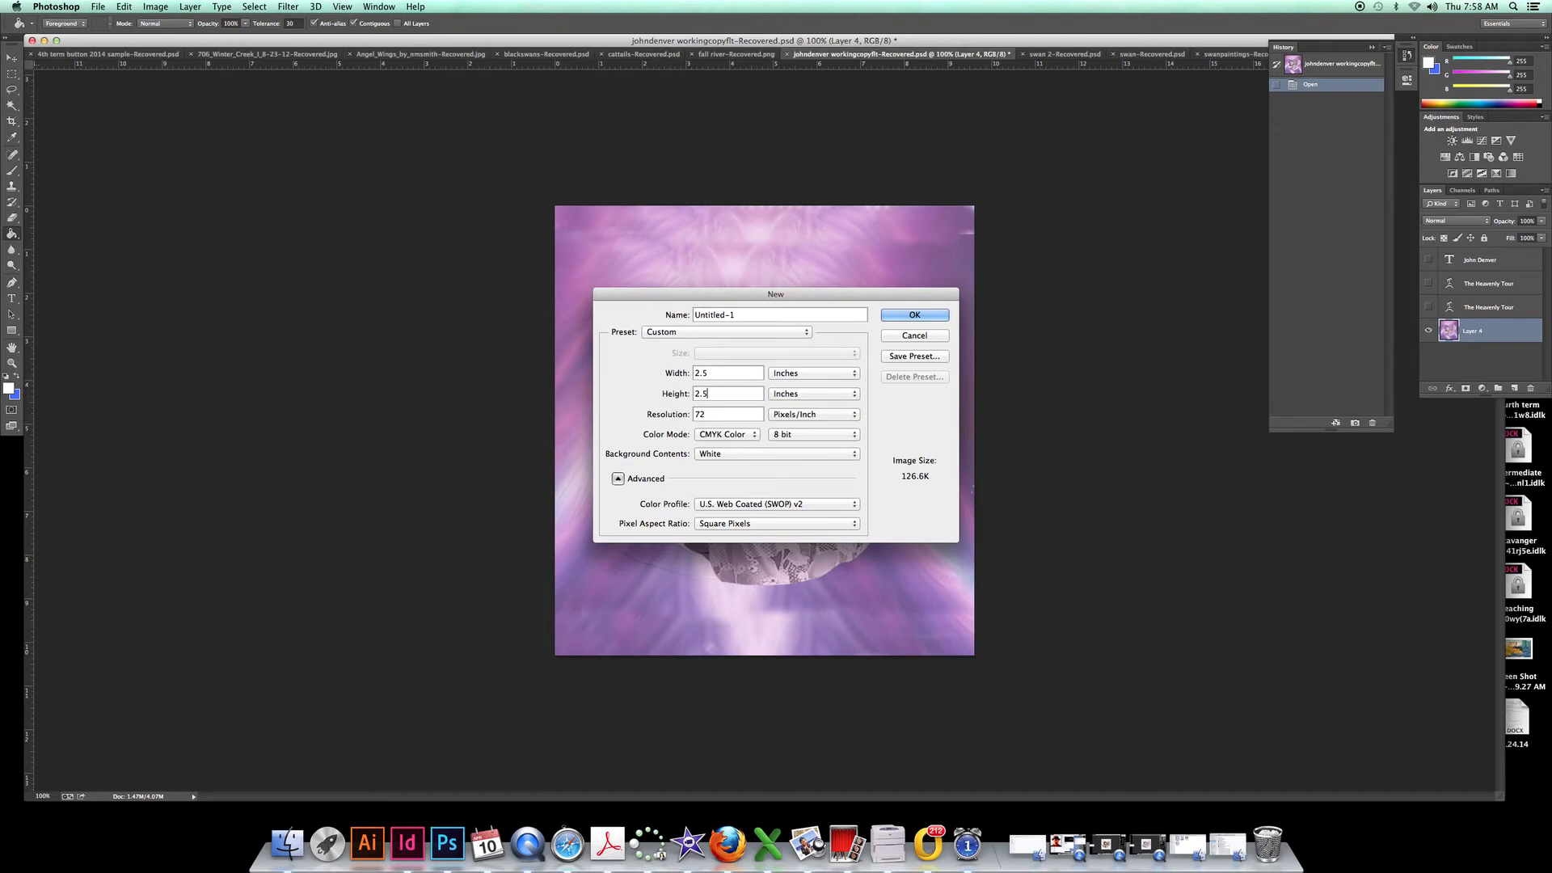
left_click(934, 314)
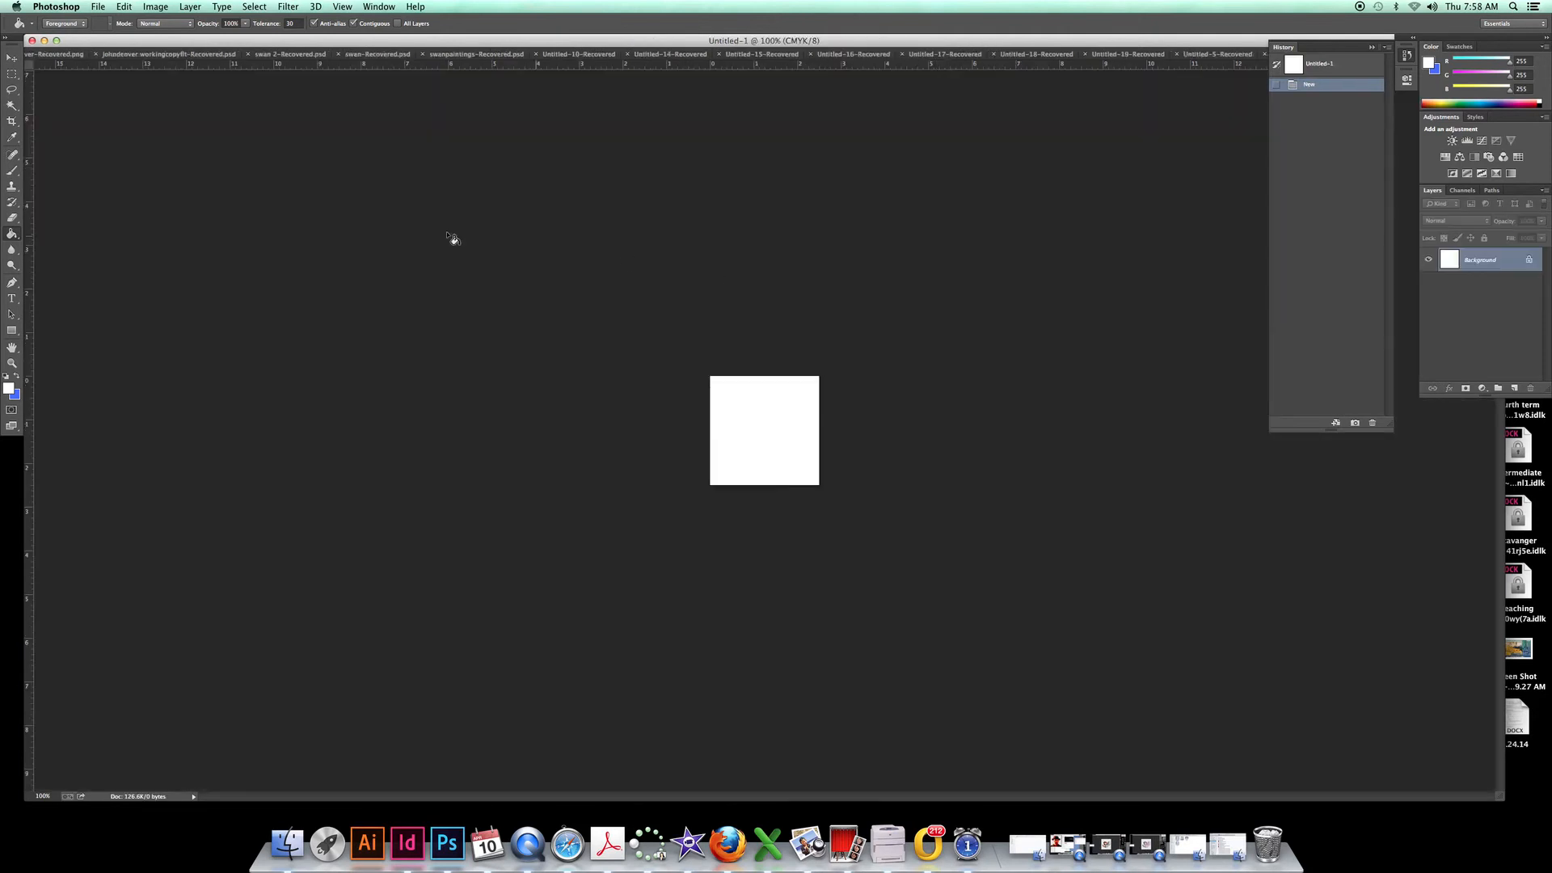
Step: Magnify the blank document to 400%, then enlarge and reposition its window so the whole canvas is surrounded by free space
left_click(12, 363)
left_click(729, 413)
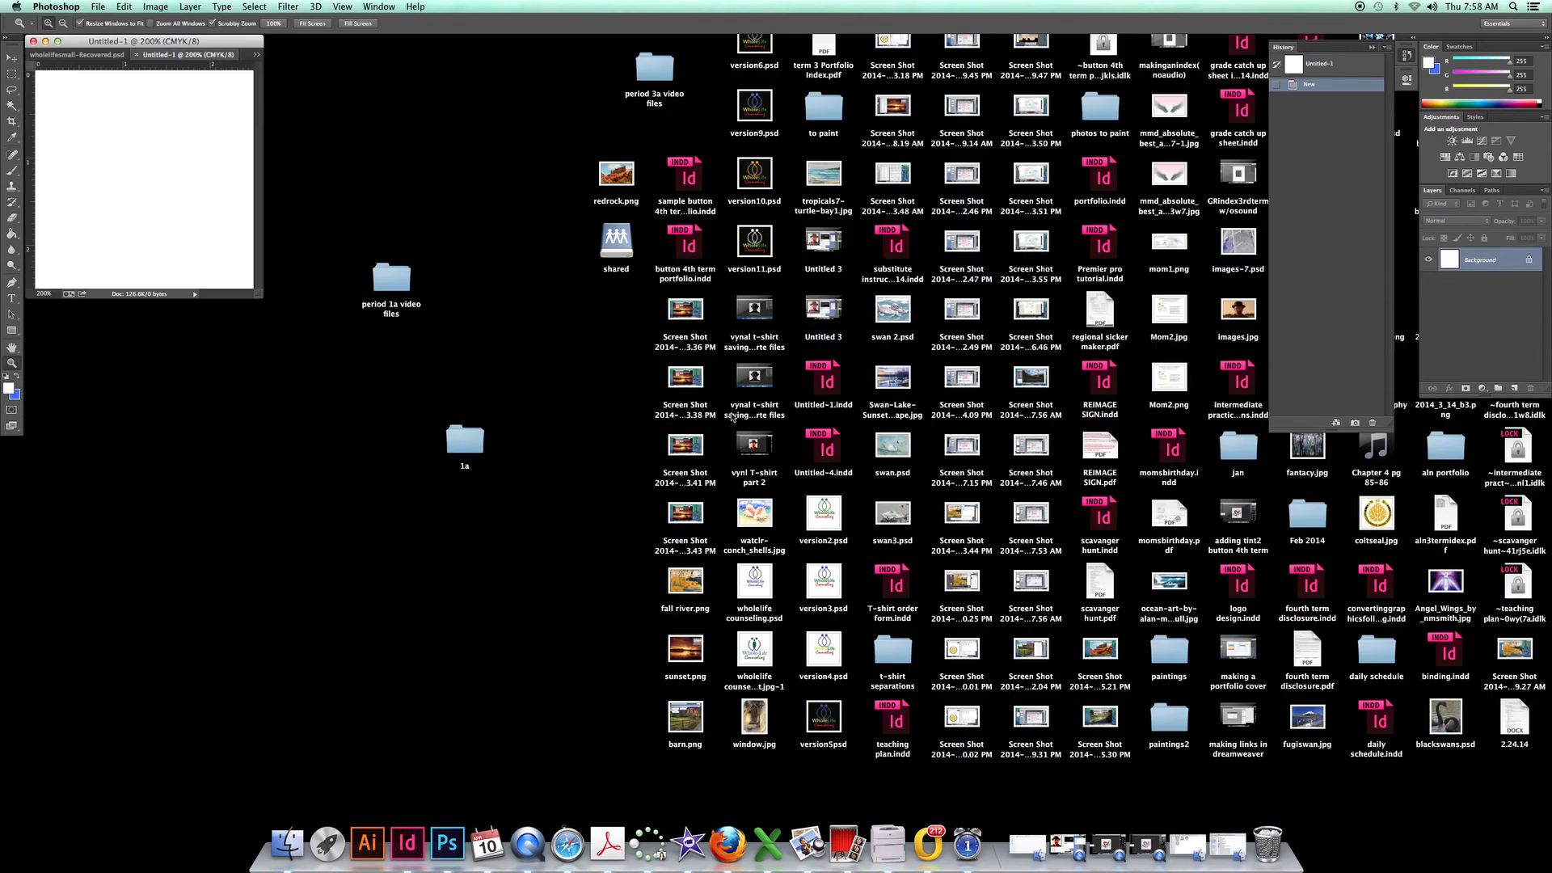
left_click(77, 126)
left_click(124, 131)
left_click_drag(238, 42, 706, 117)
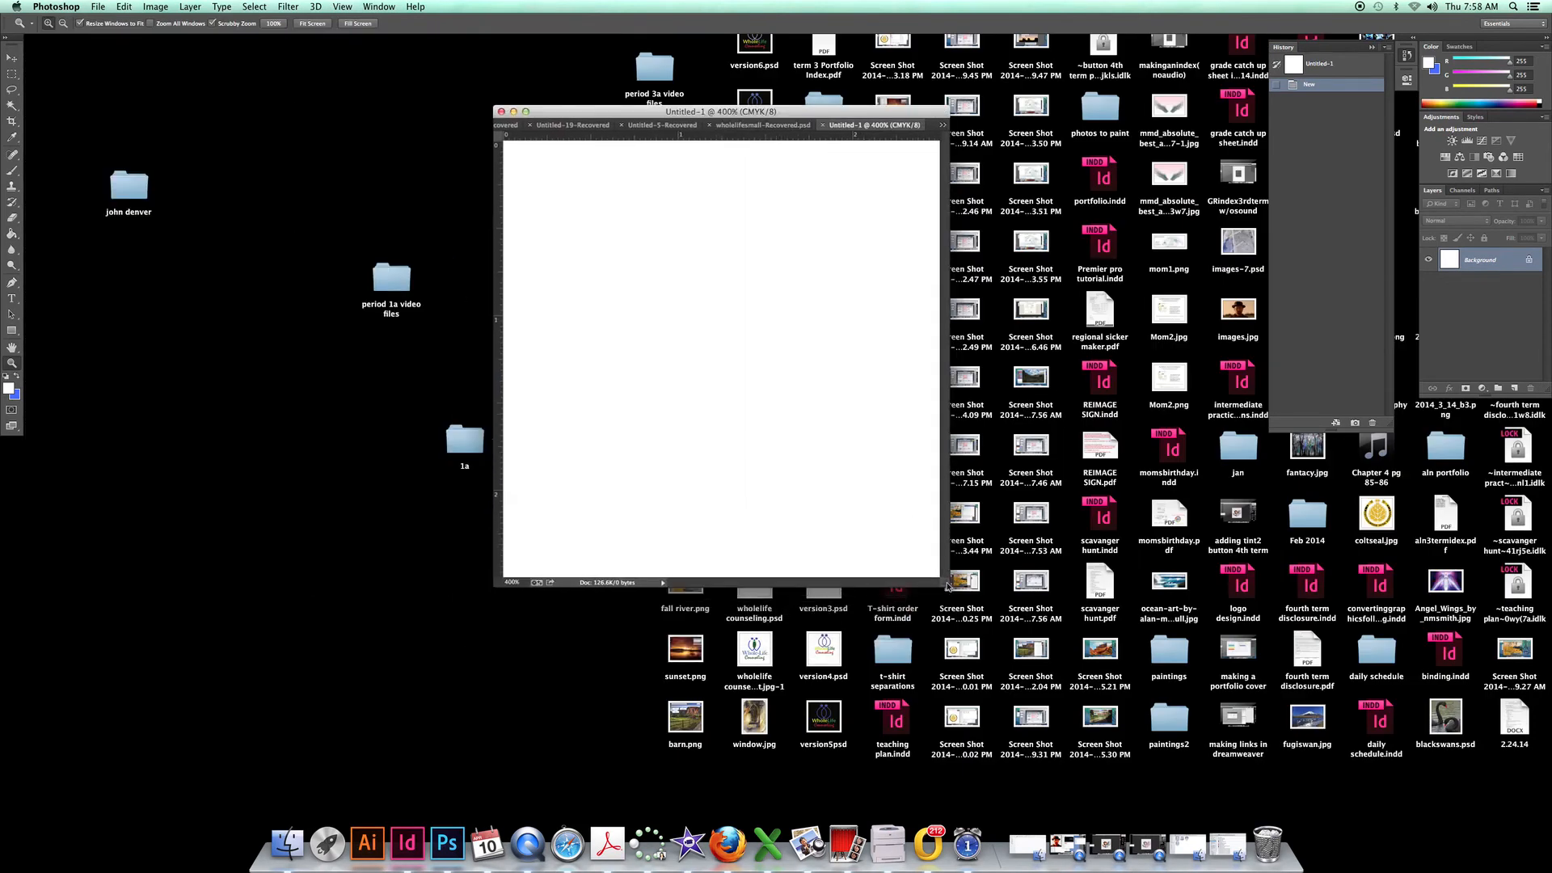
left_click_drag(948, 585, 1237, 742)
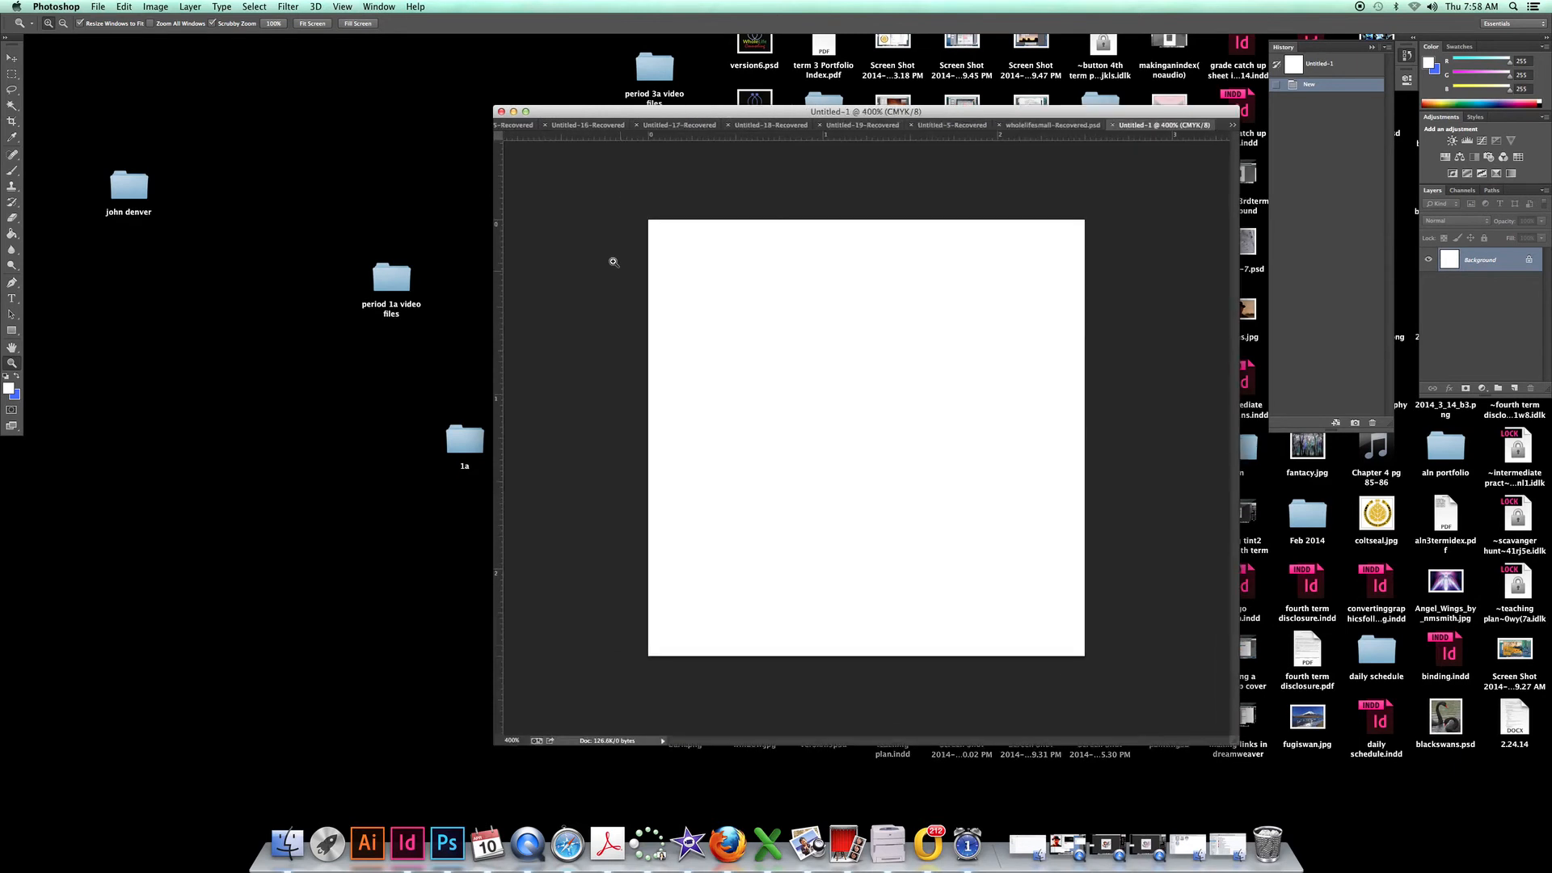
left_click_drag(576, 115, 549, 74)
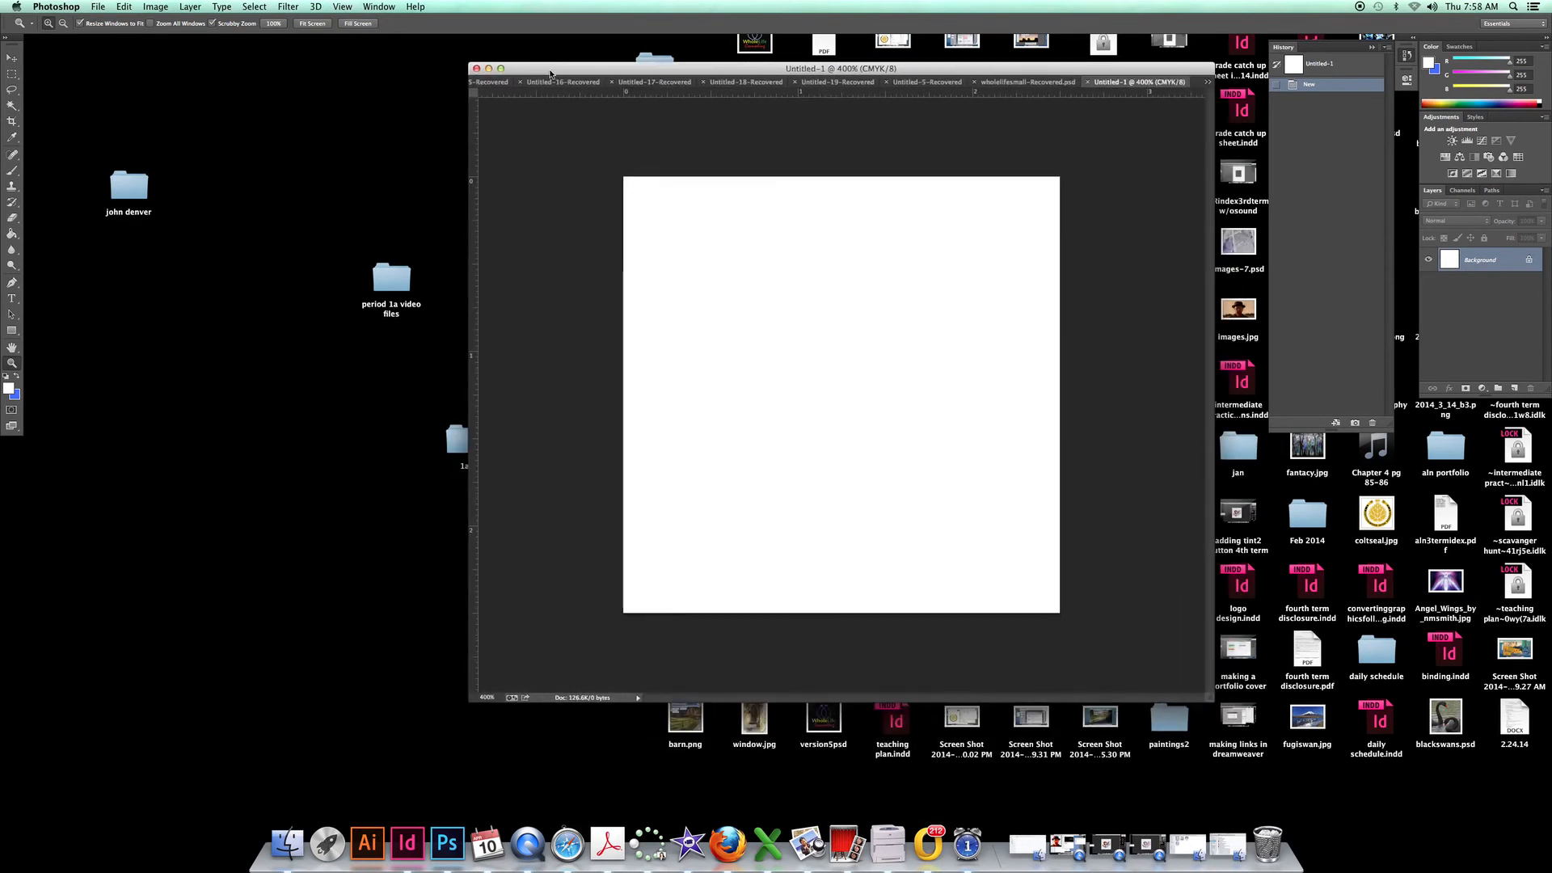
Step: Switch to the johndenver workingcopyflt document and show its John Denver and two The Heavenly Tour text layers
left_click(381, 7)
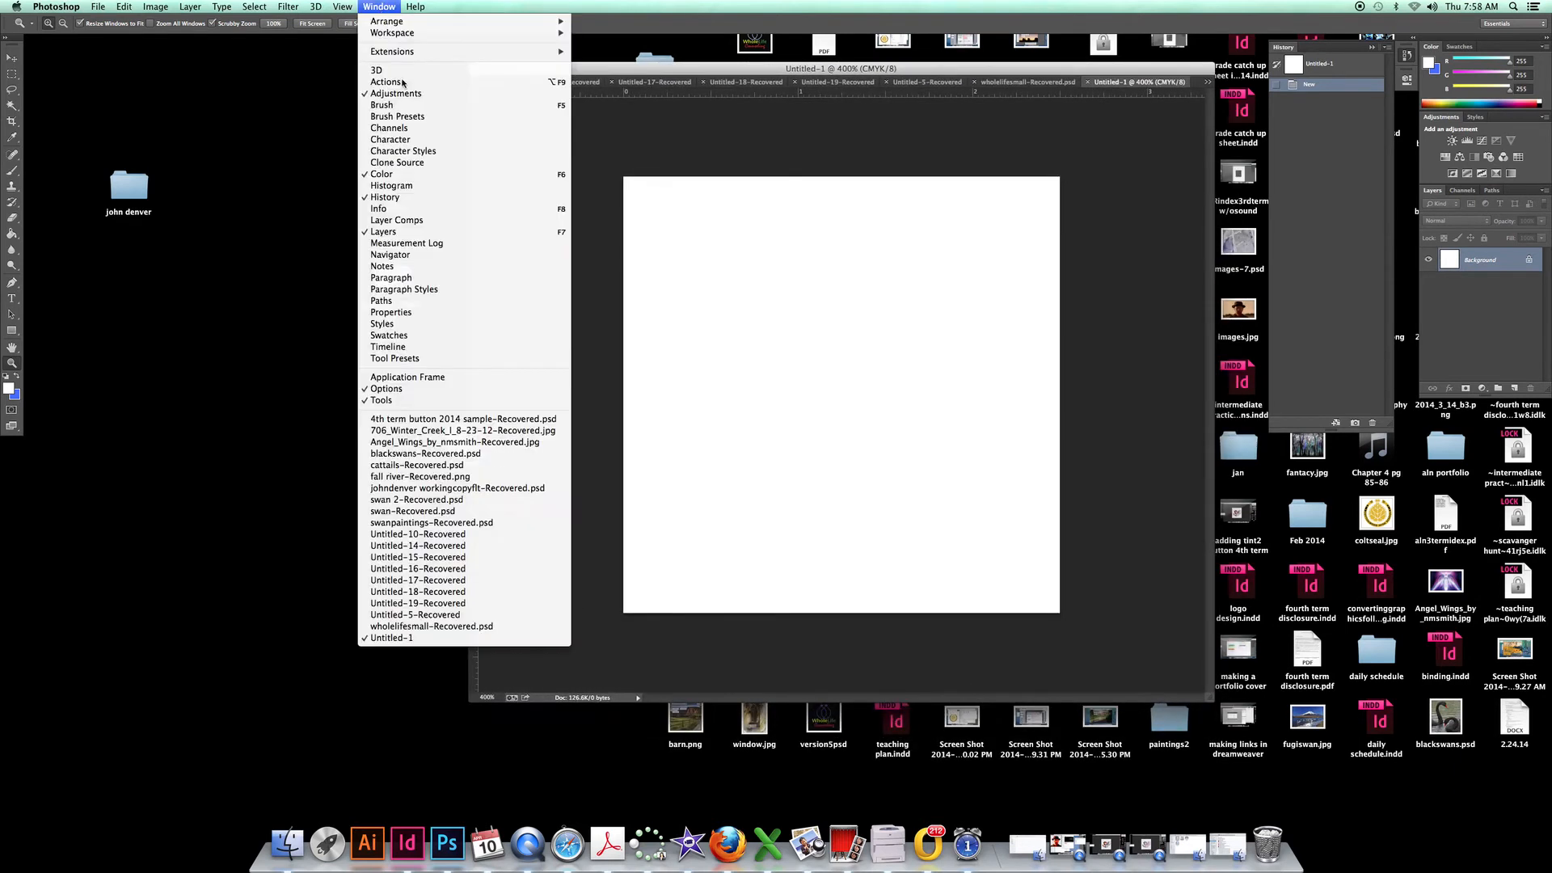
left_click(497, 490)
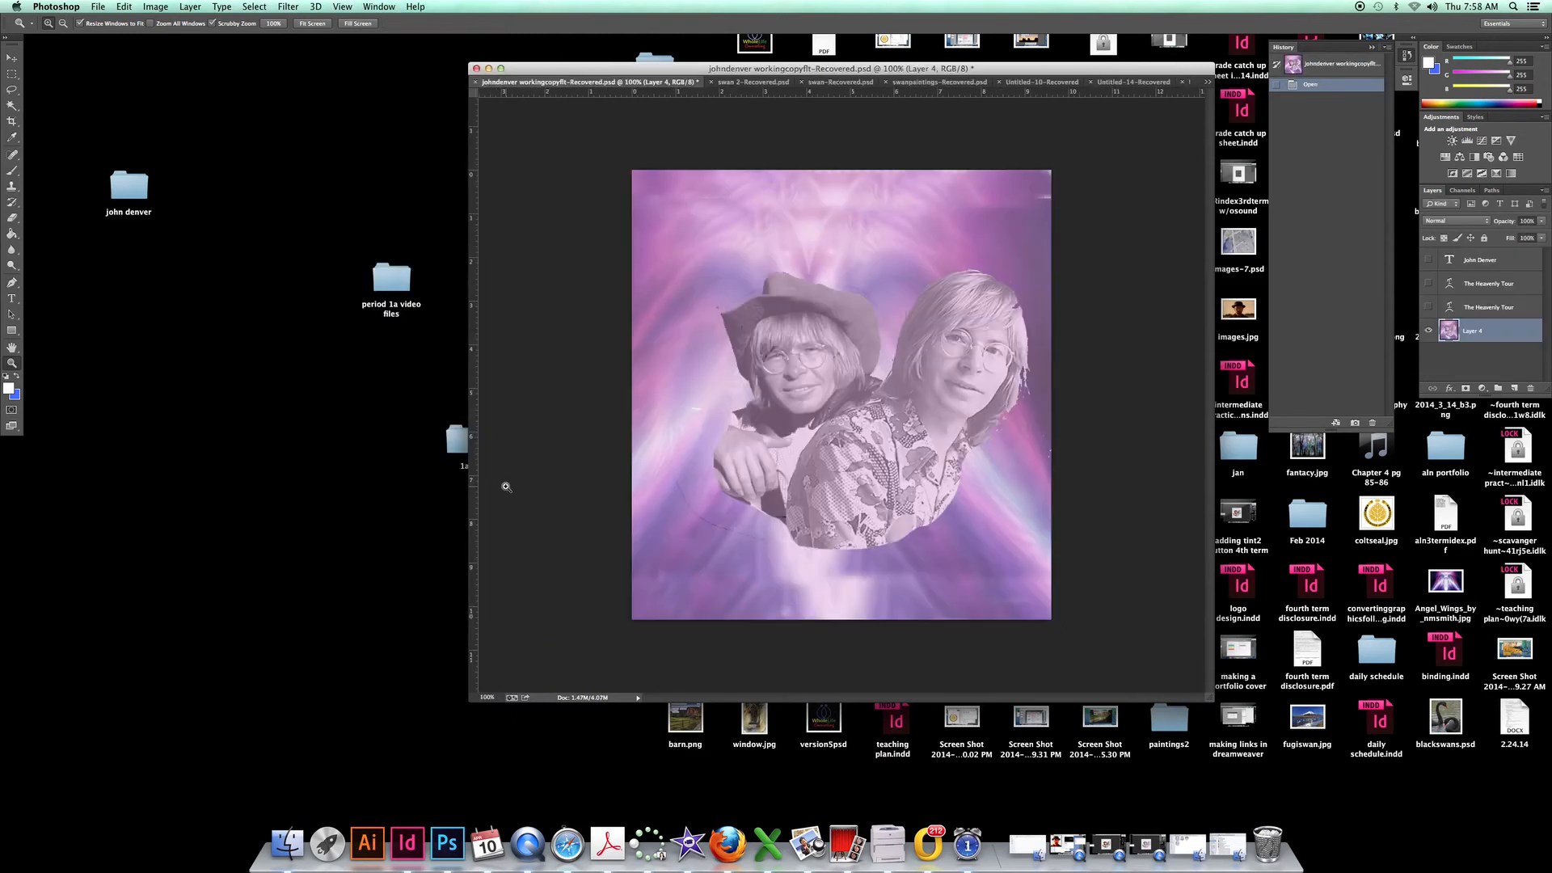
left_click(1429, 261)
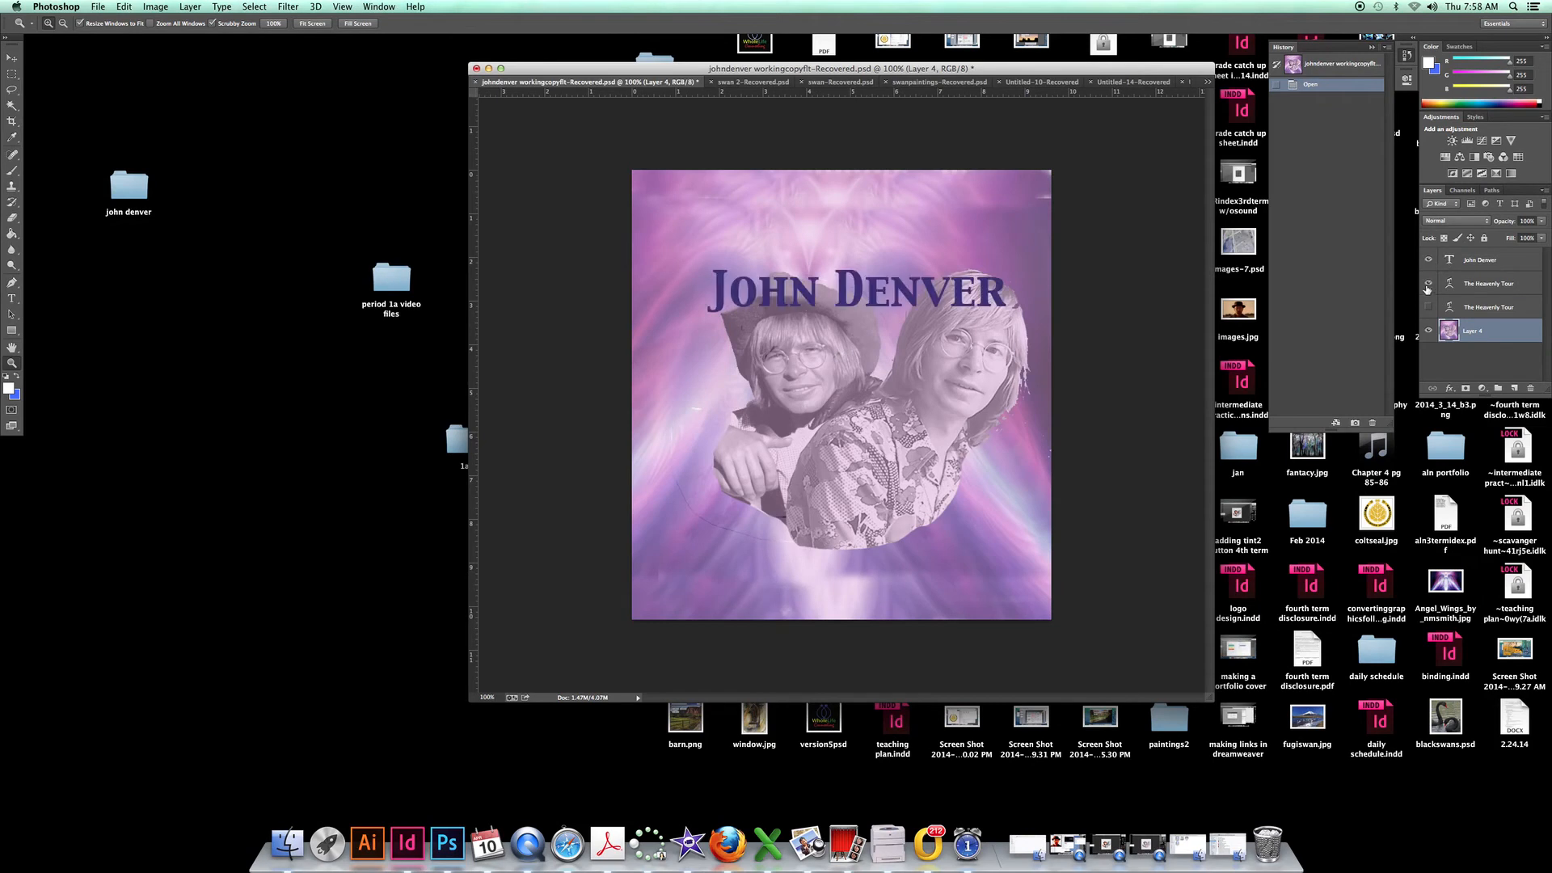
left_click(1428, 284)
left_click(1428, 307)
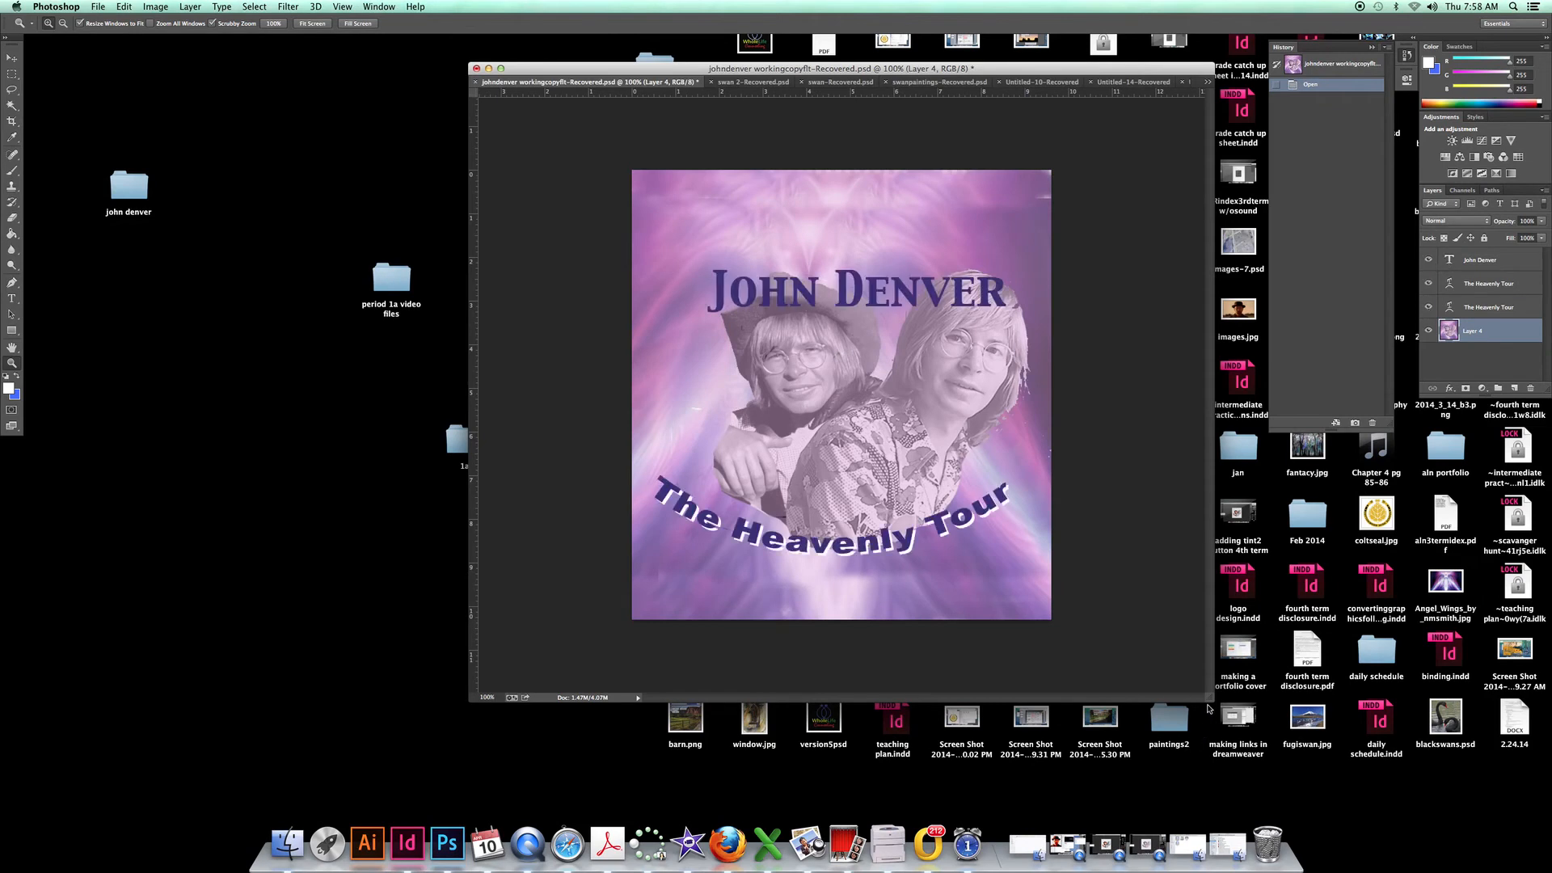
Step: Enlarge the John Denver document's window and reposition it beside the tools
left_click_drag(1212, 701, 1549, 756)
left_click_drag(623, 66, 403, 45)
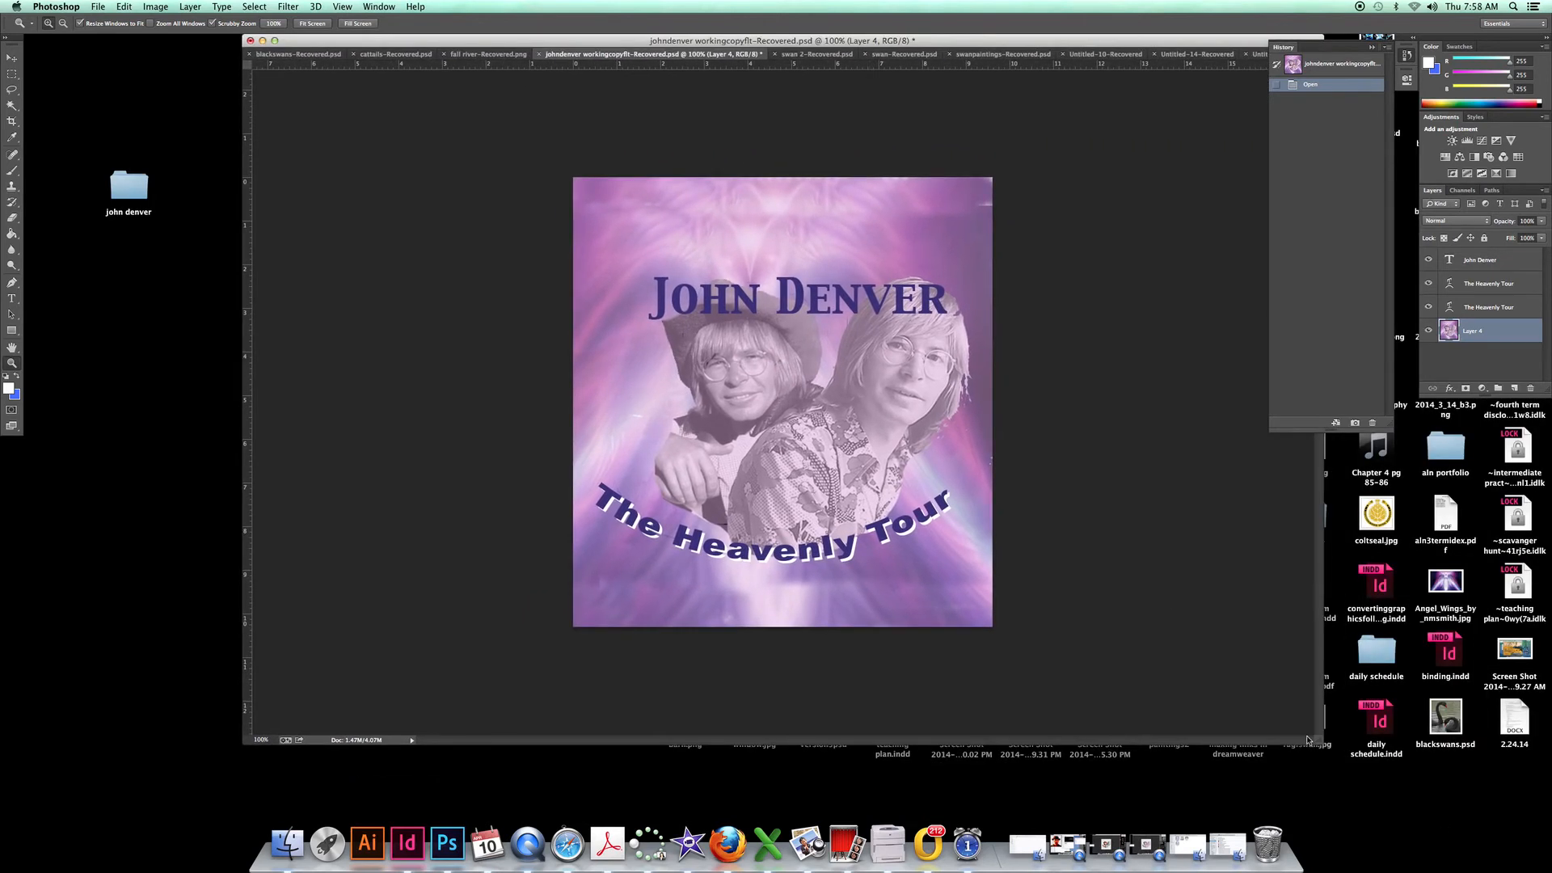
left_click_drag(1319, 739, 1540, 812)
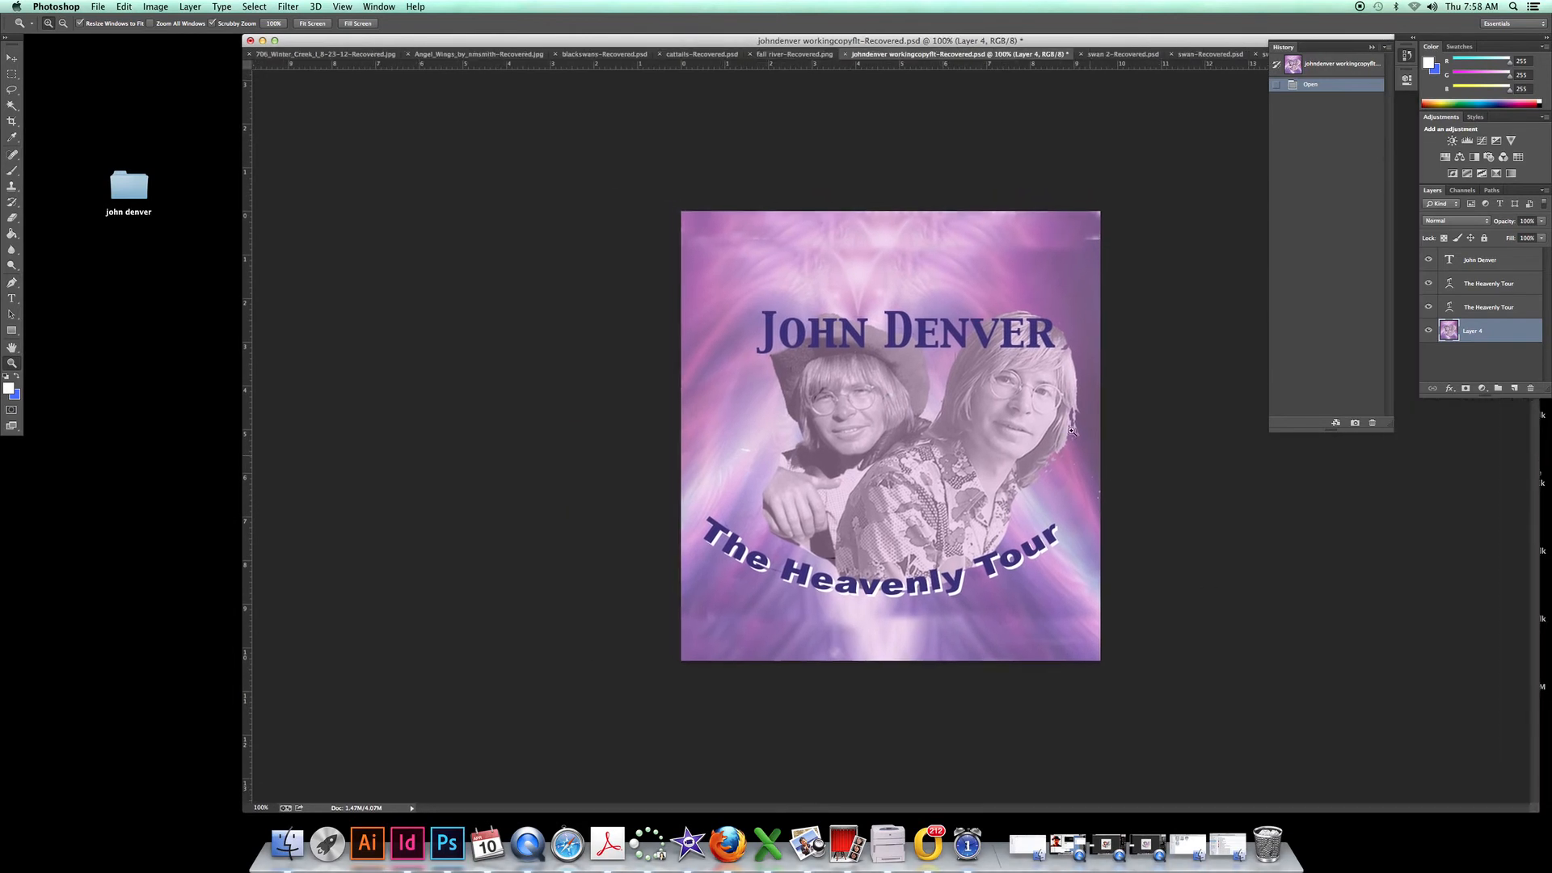
left_click_drag(669, 40, 602, 41)
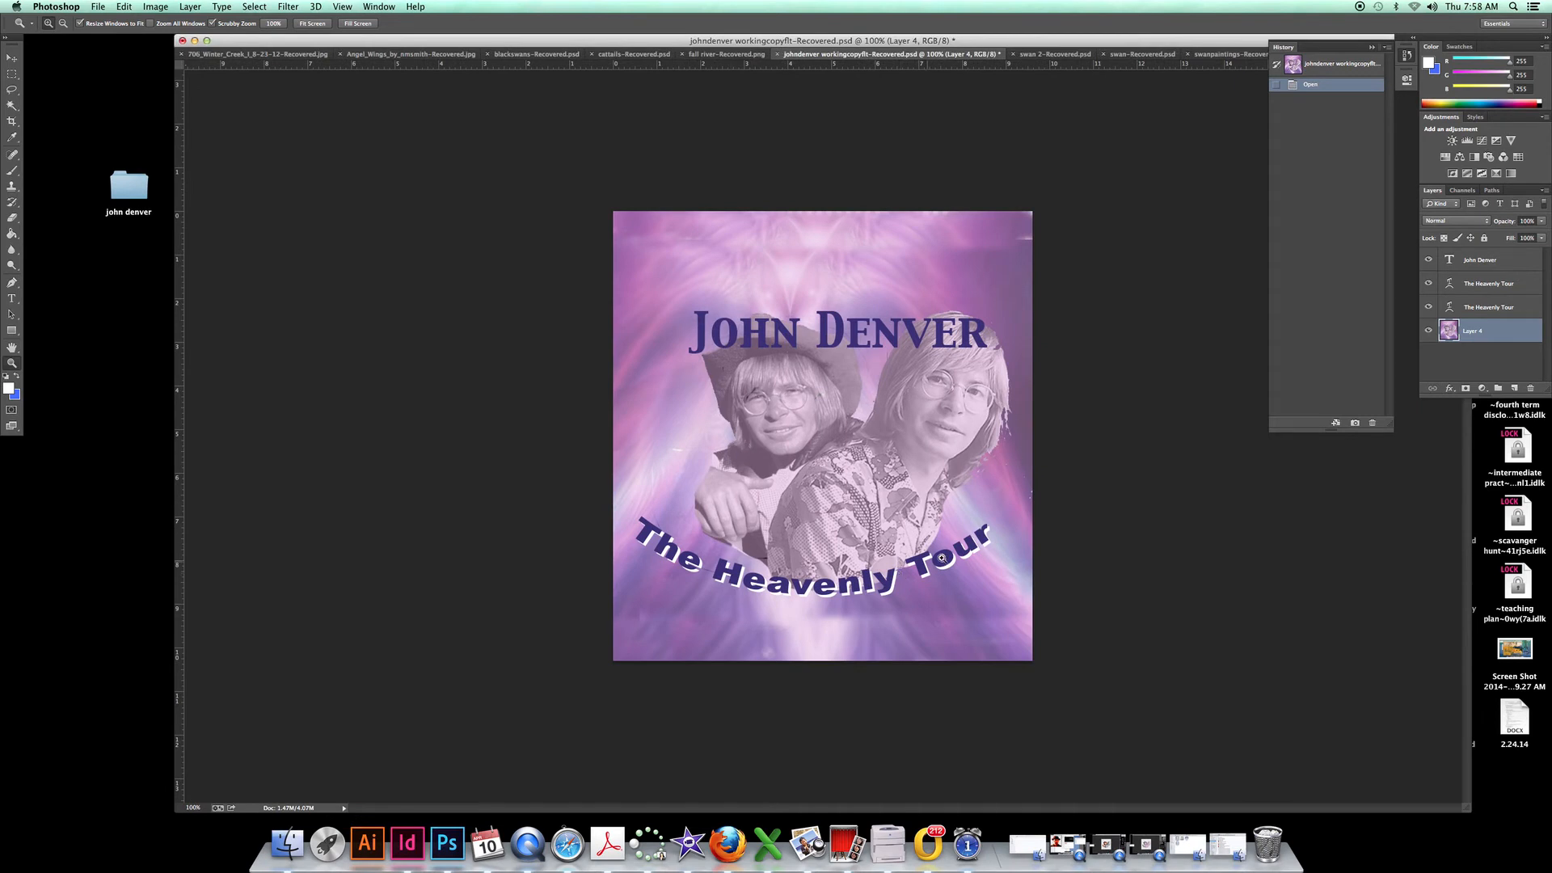
Step: Hide the John Denver and both The Heavenly Tour text layers so only Layer 4 shows
left_click(1429, 308)
left_click(1428, 284)
left_click(1430, 260)
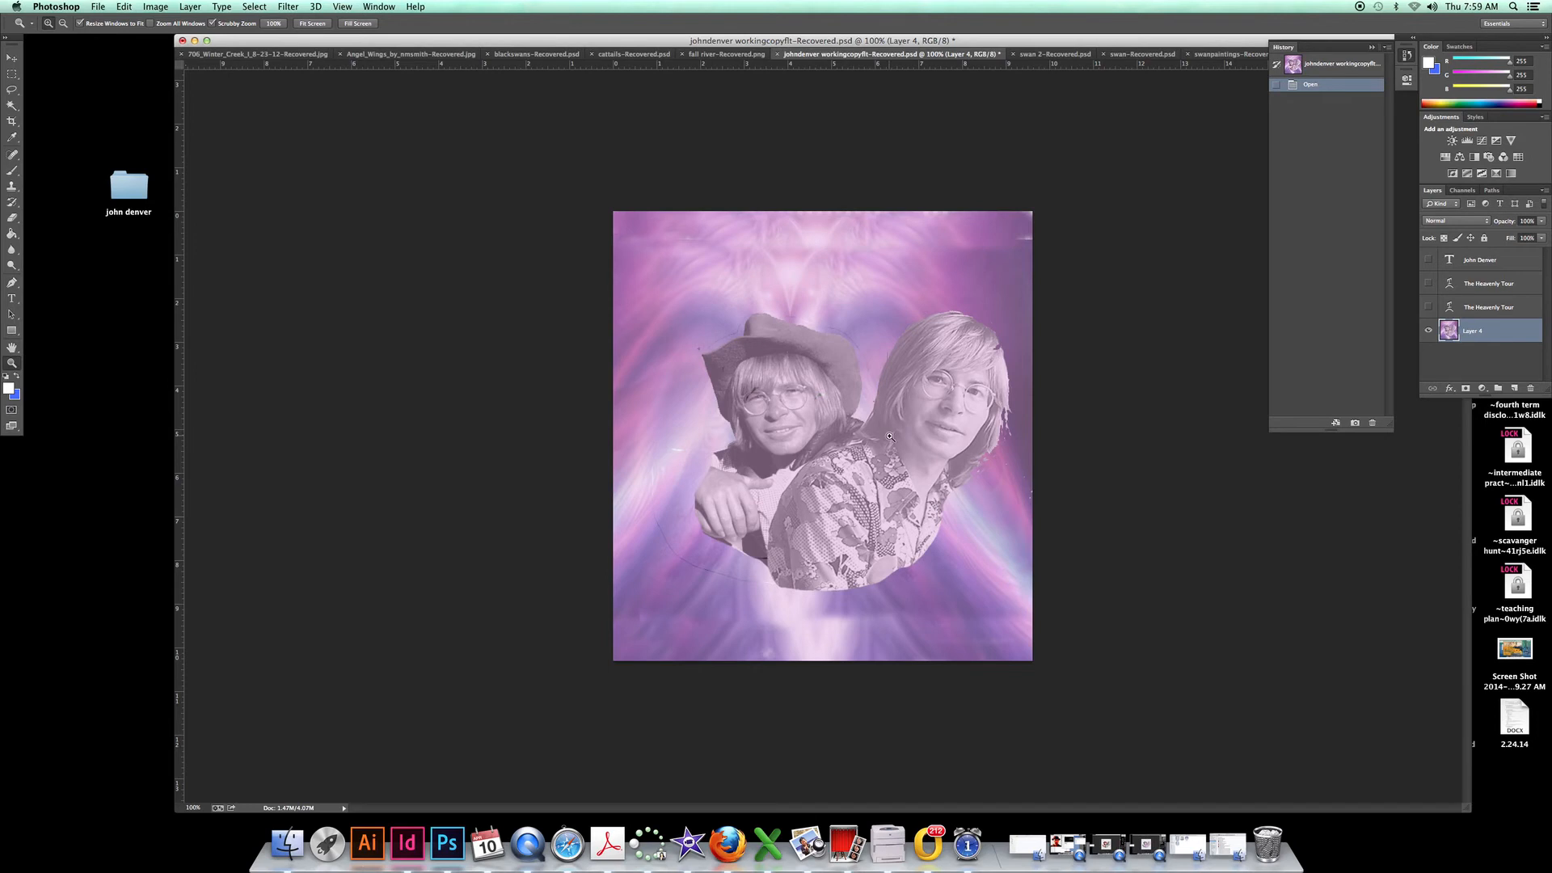
left_click(156, 6)
mouse_move(191, 6)
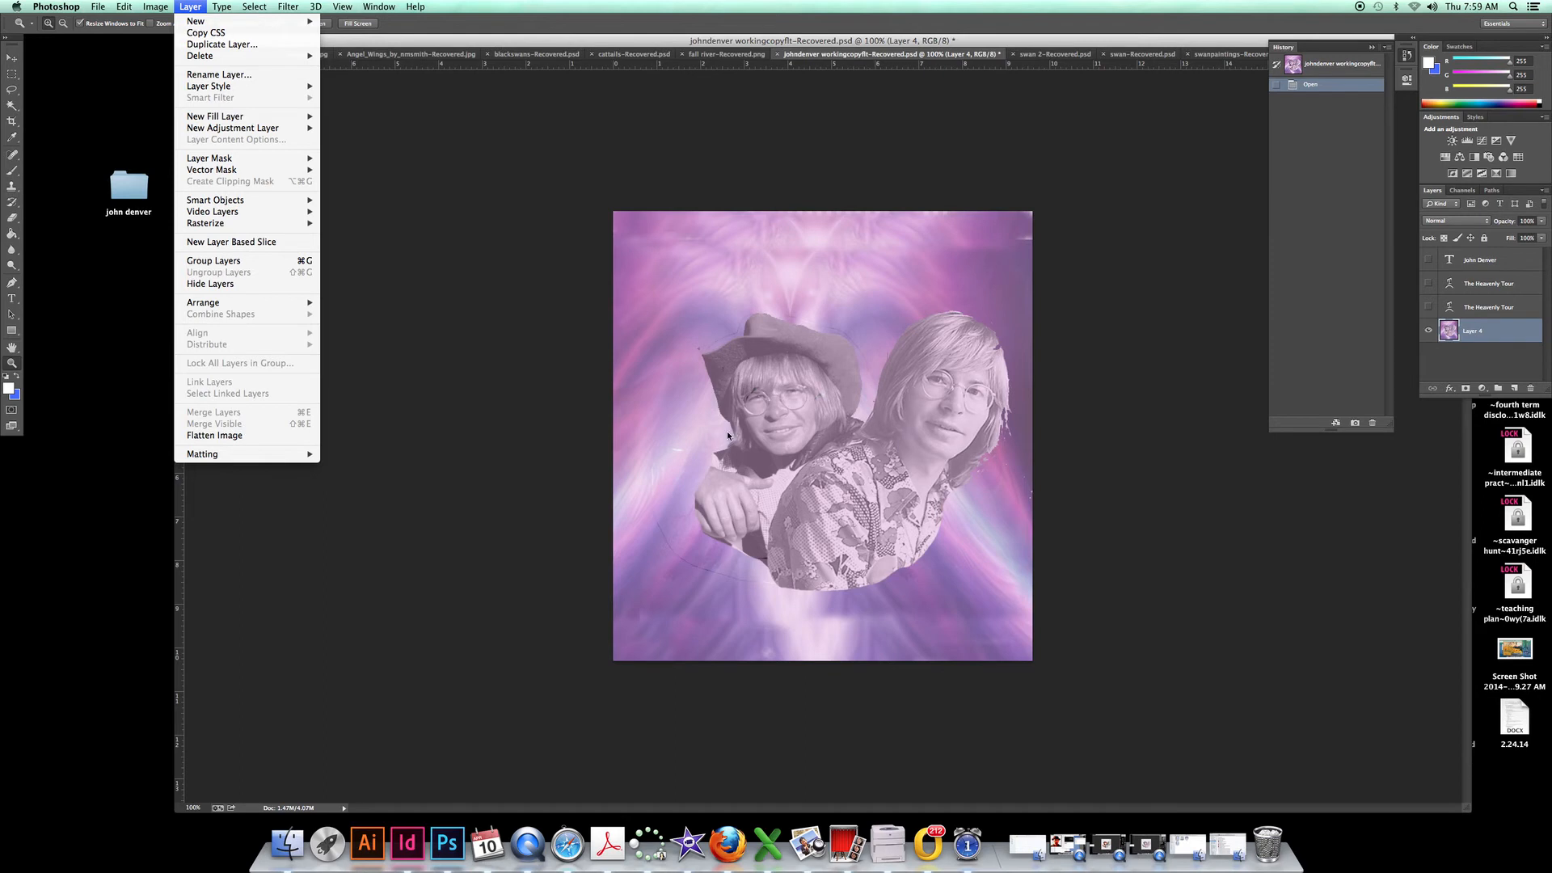
left_click(481, 406)
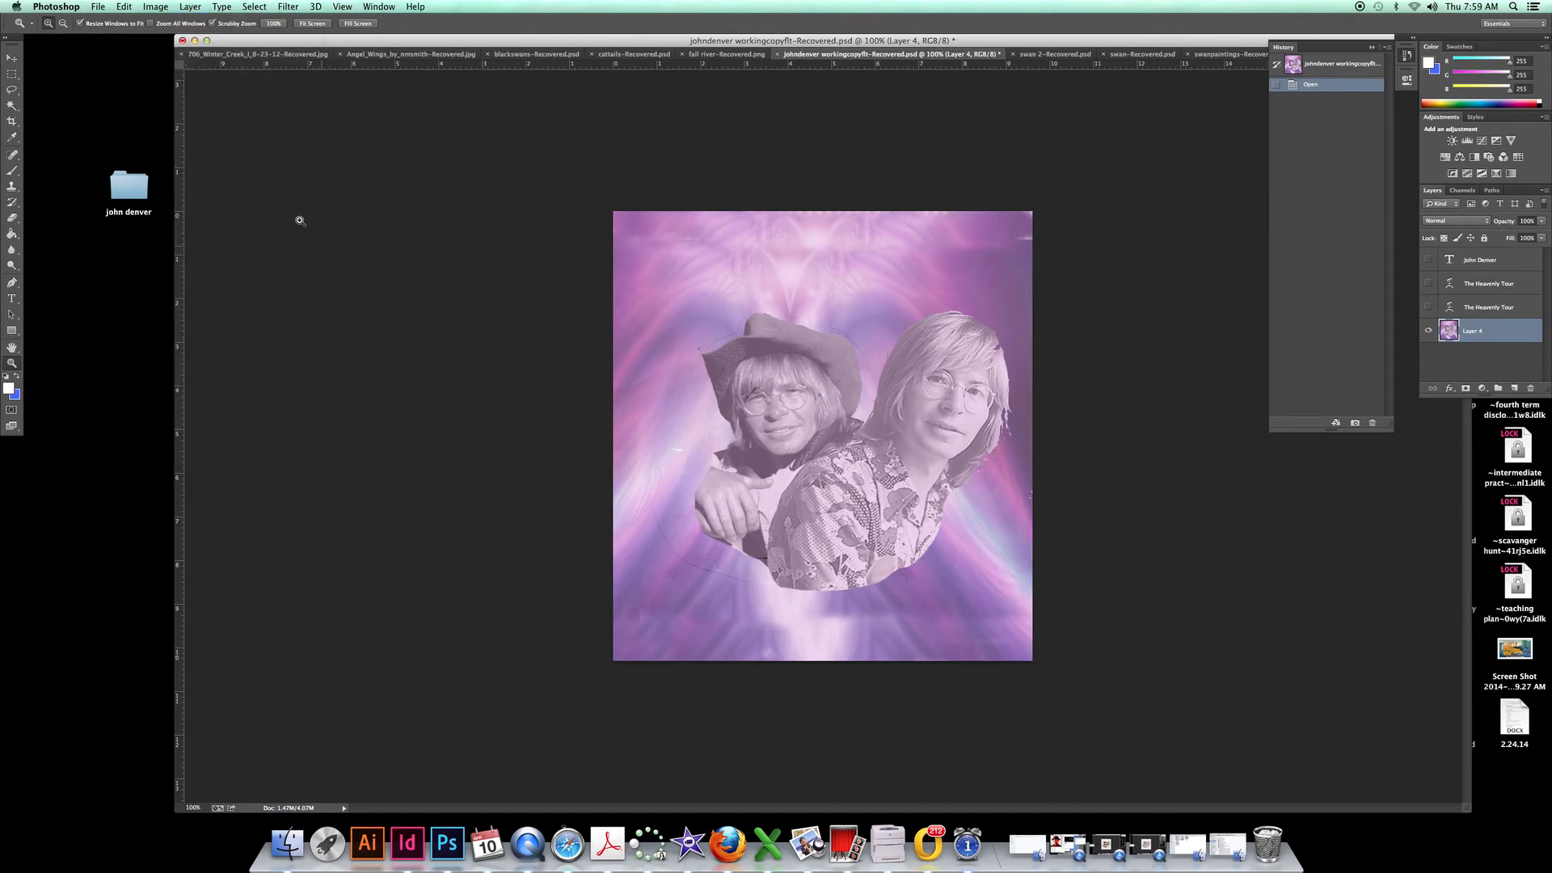
Step: Select the entire canvas on Layer 4 and copy the picture
left_click(255, 7)
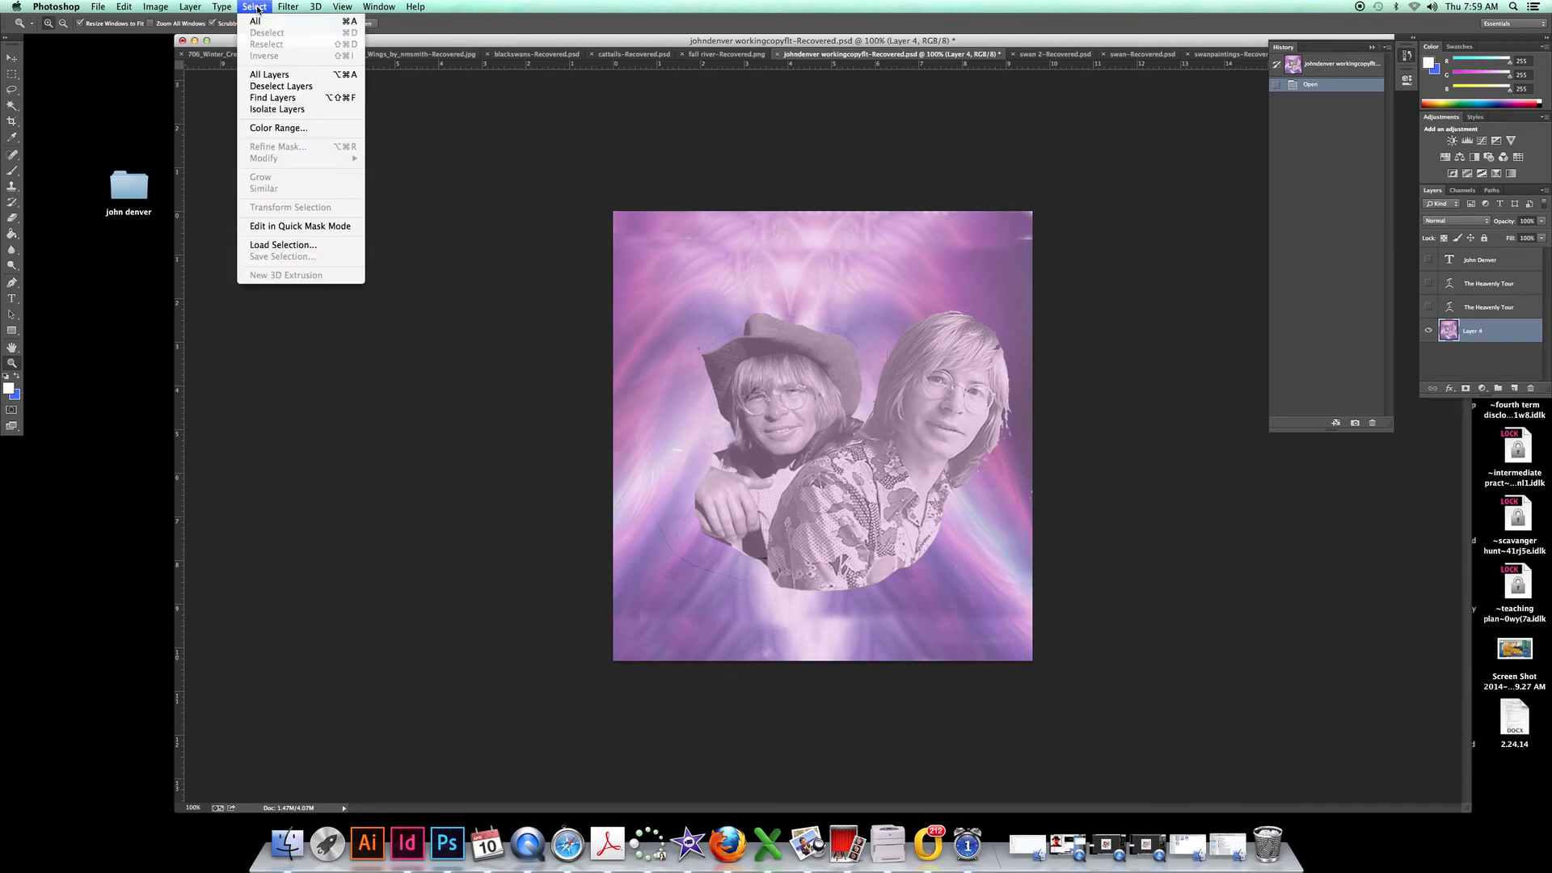
left_click(256, 21)
left_click(124, 7)
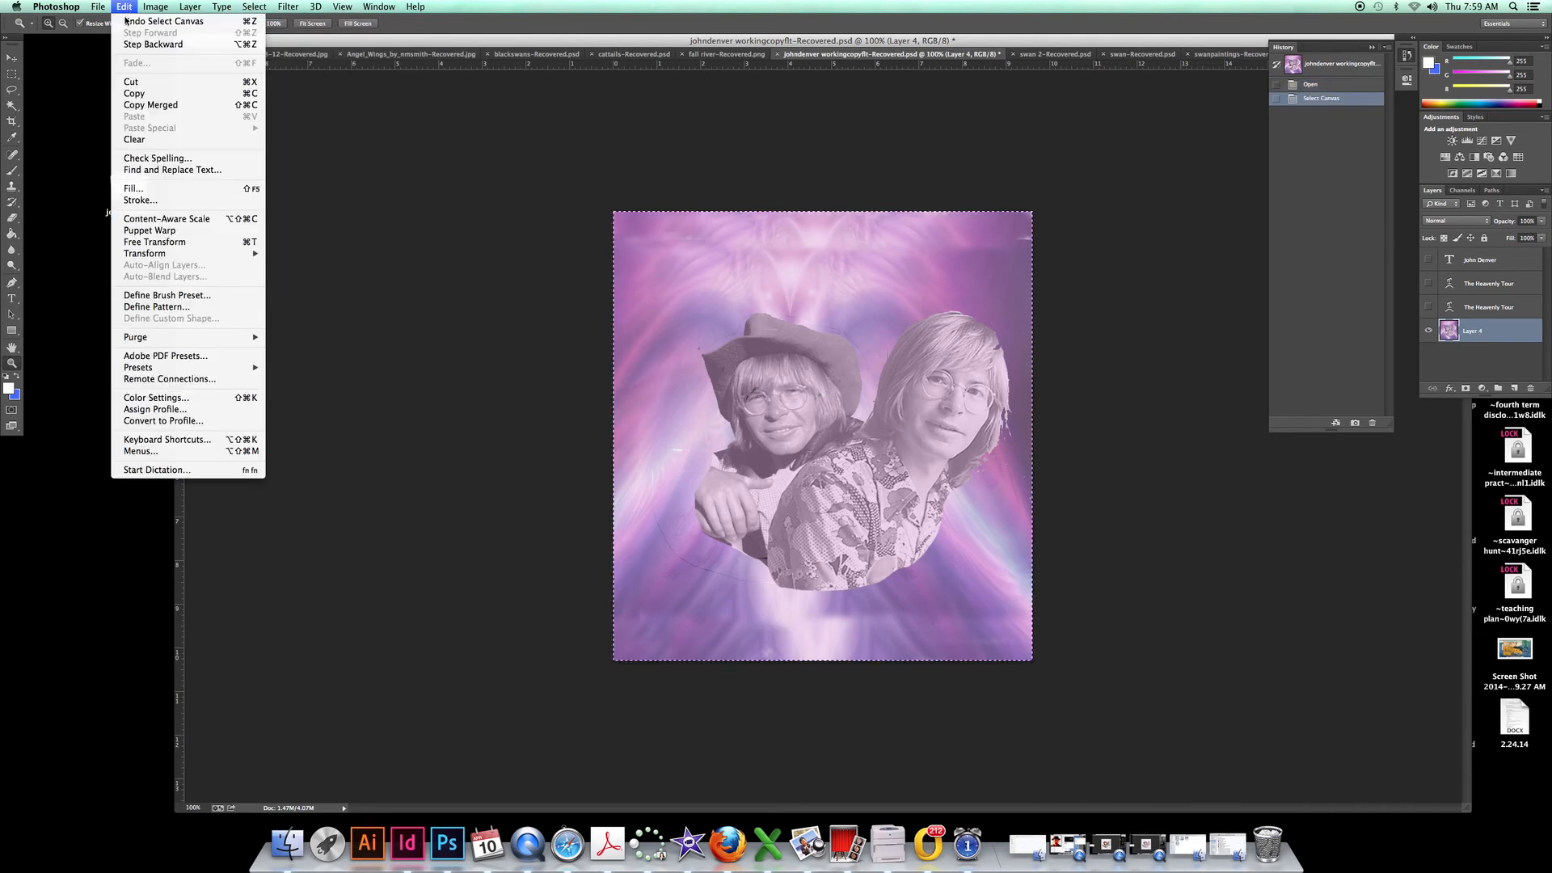
left_click(134, 94)
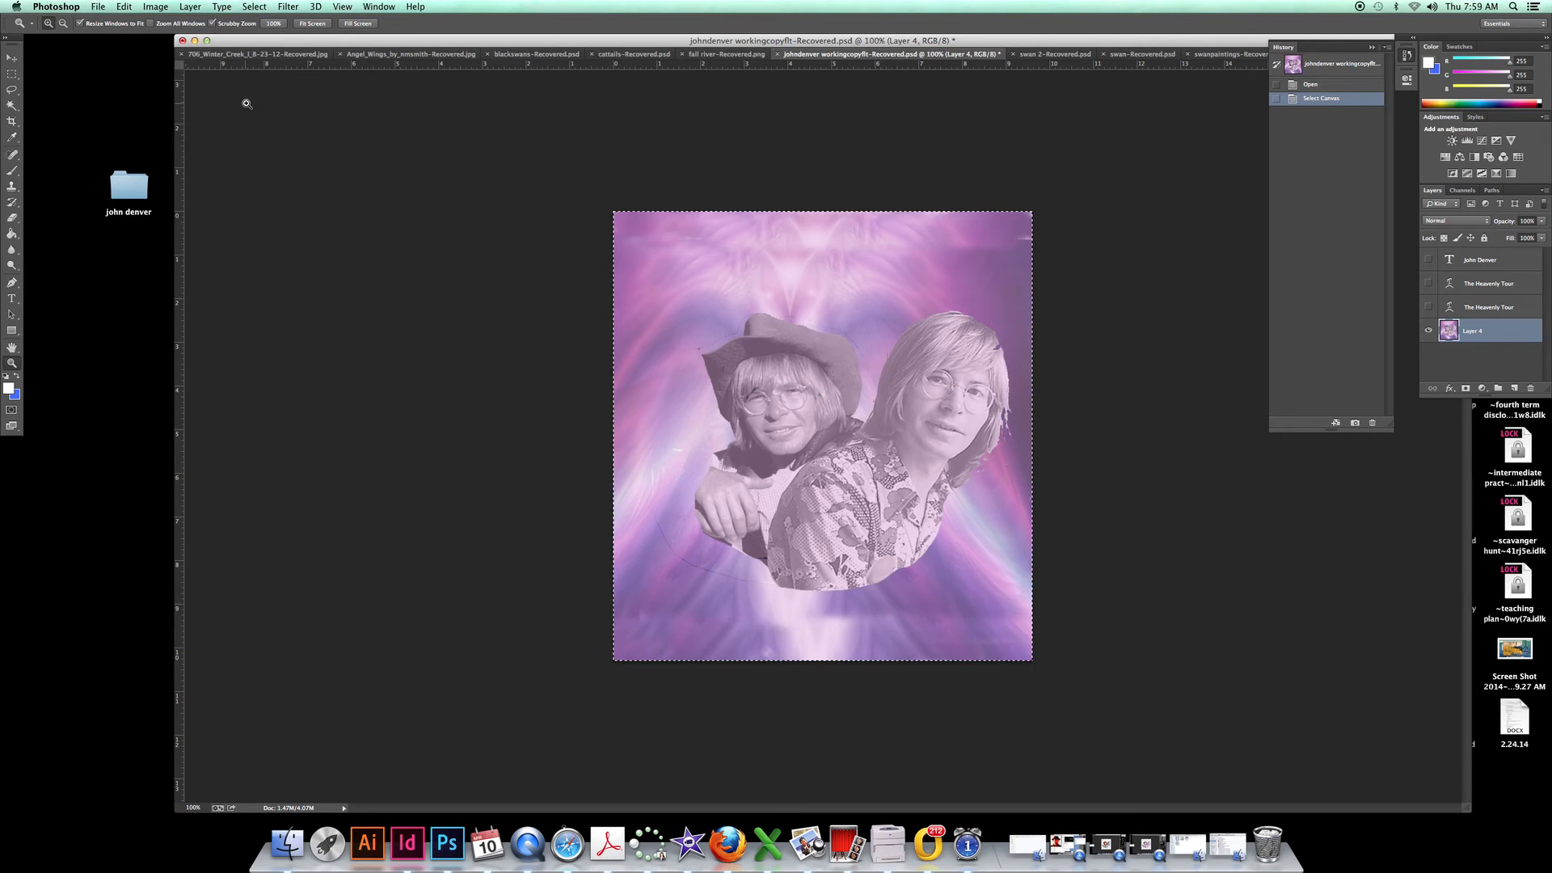
Step: Switch to the blank Untitled-1 document and draw a circular Elliptical Marquee selection about 2.4 inches wide, nearly filling the canvas
left_click(380, 8)
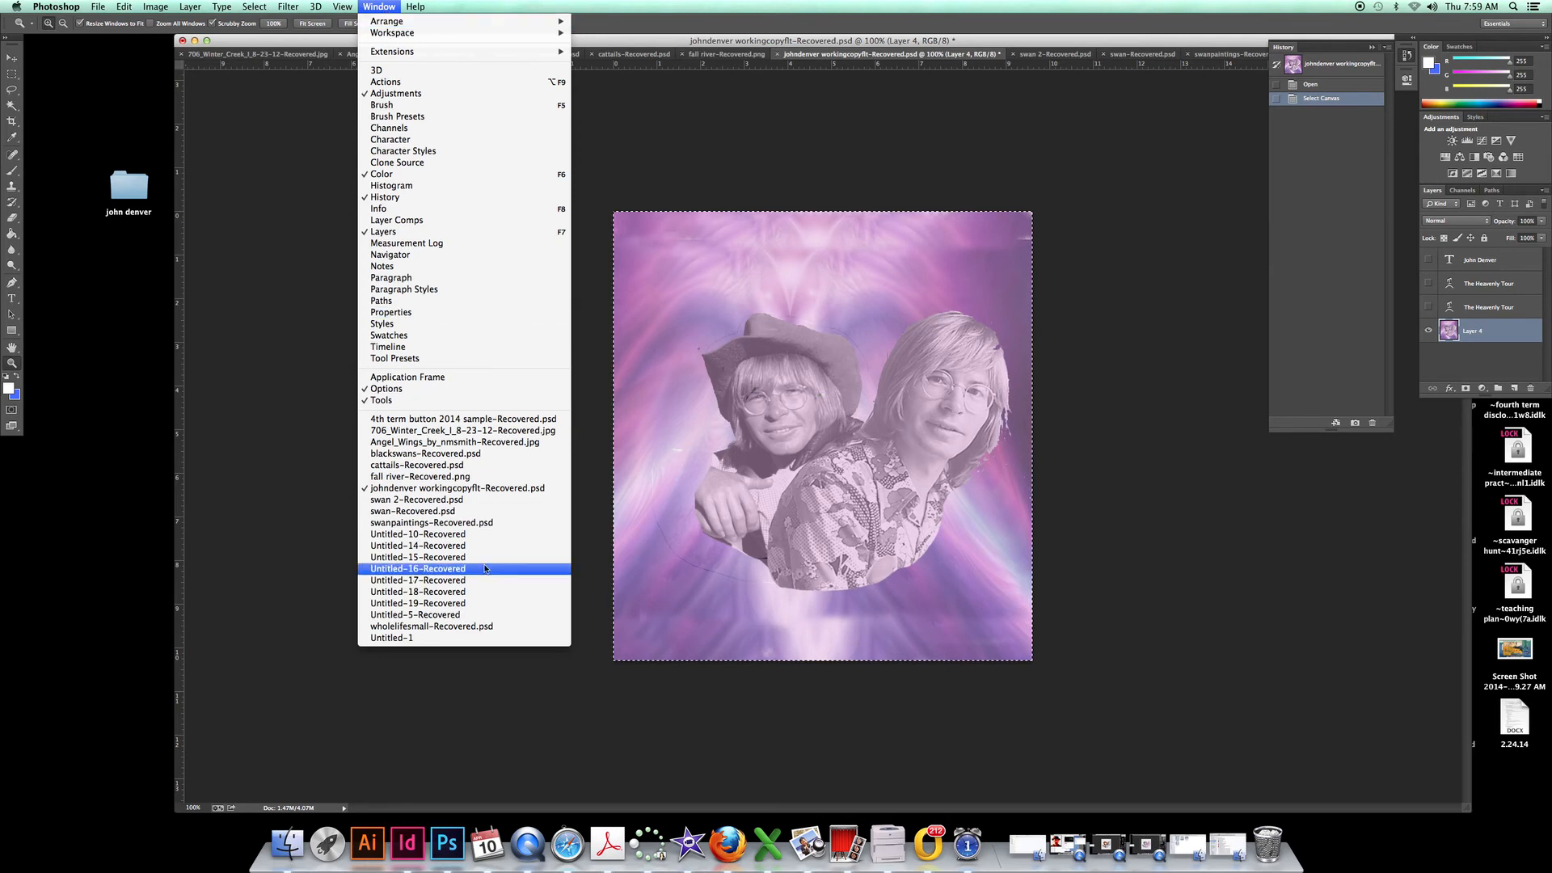
left_click(432, 639)
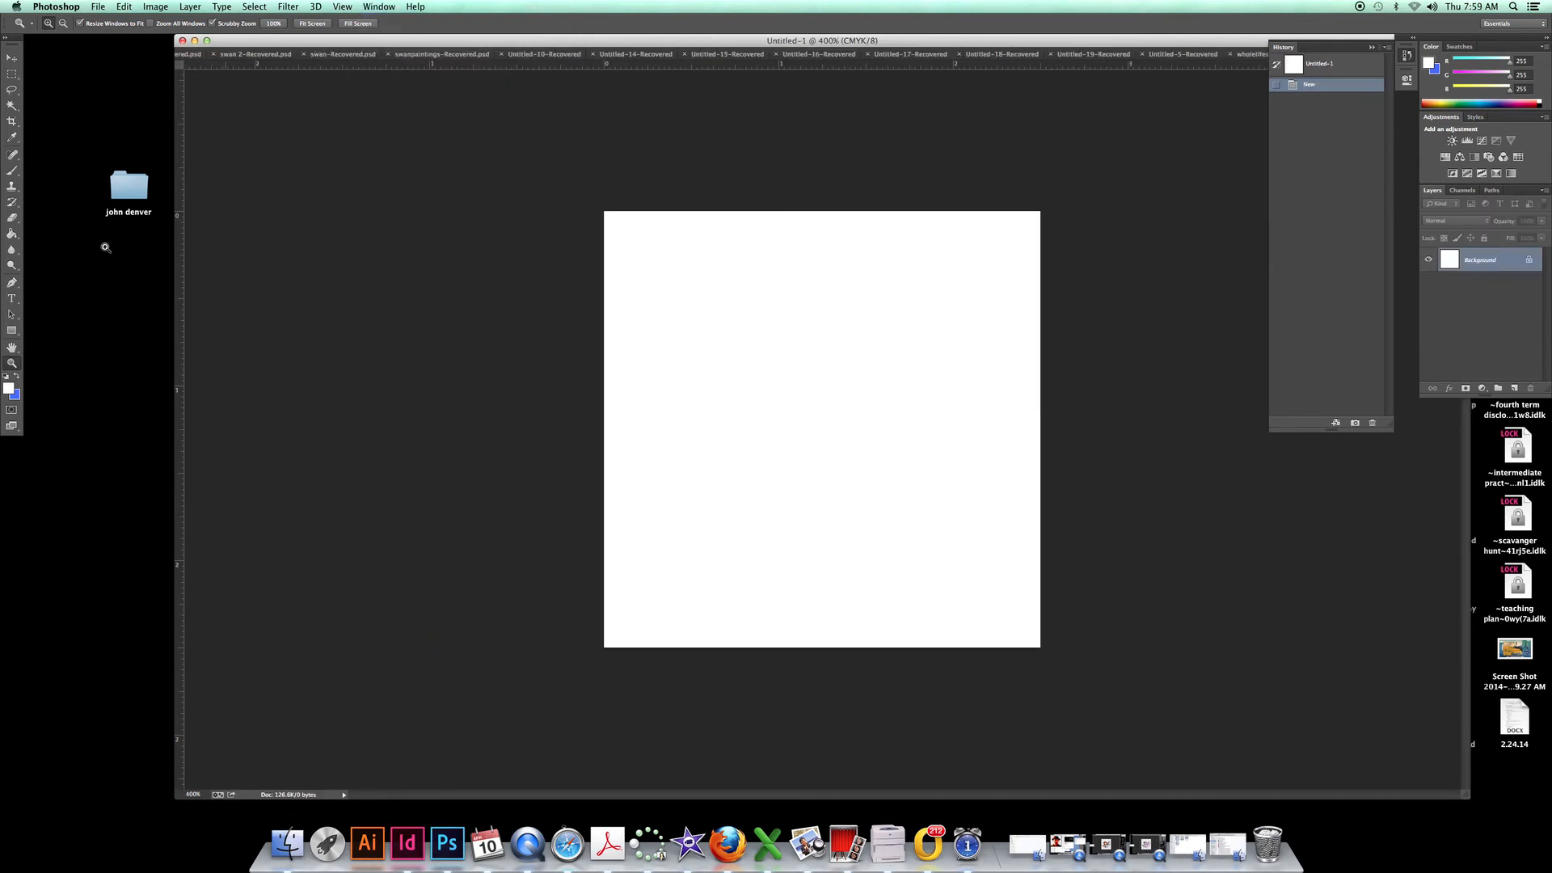
left_click(18, 76)
left_click_drag(18, 77, 56, 91)
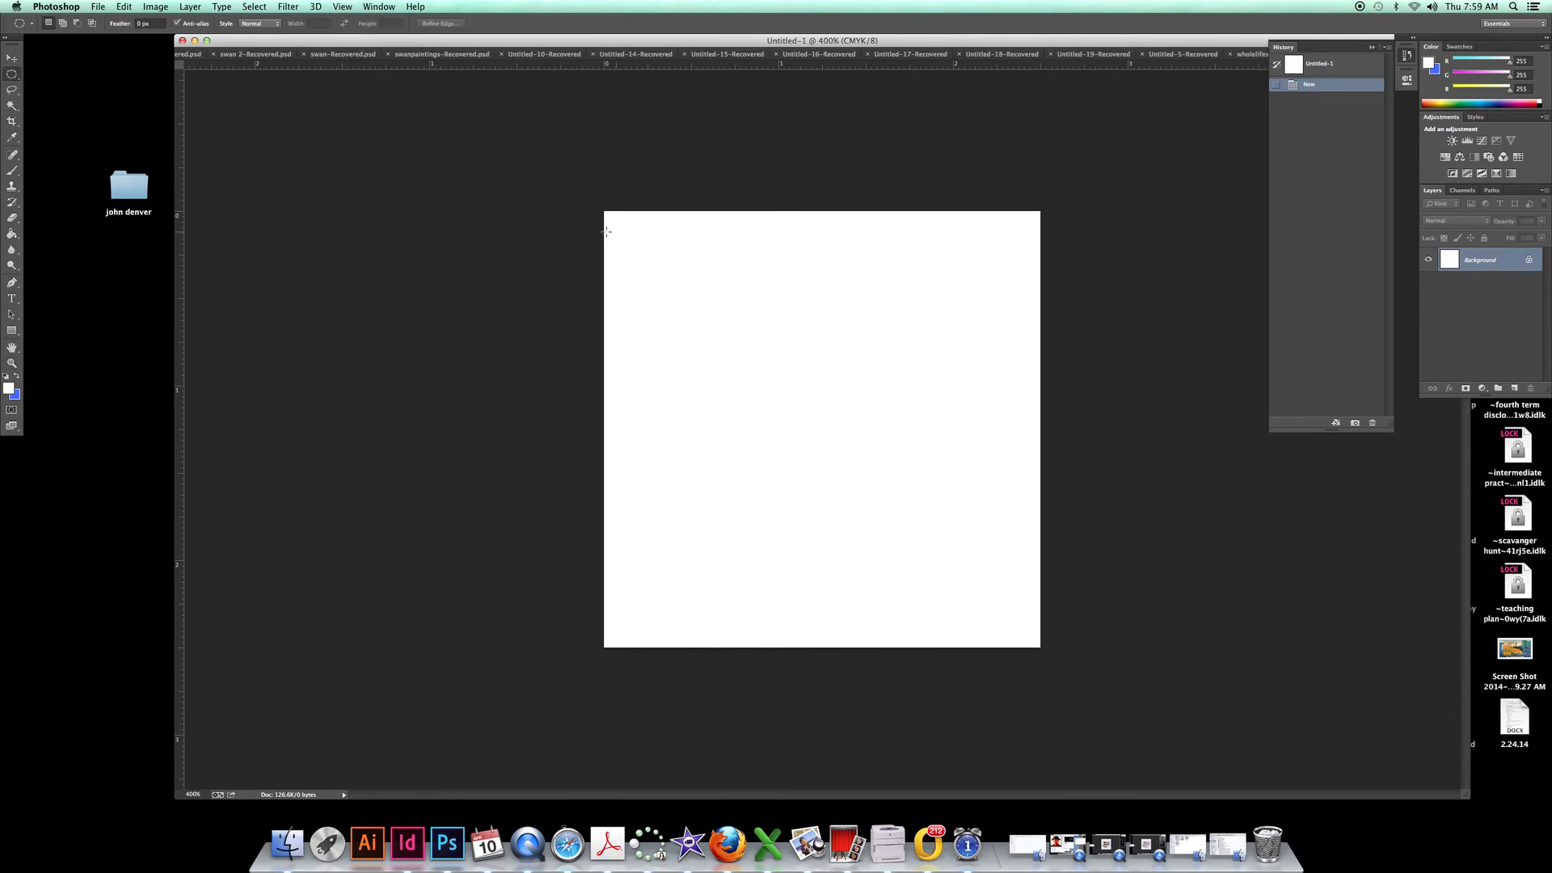
left_click_drag(608, 215, 1029, 676)
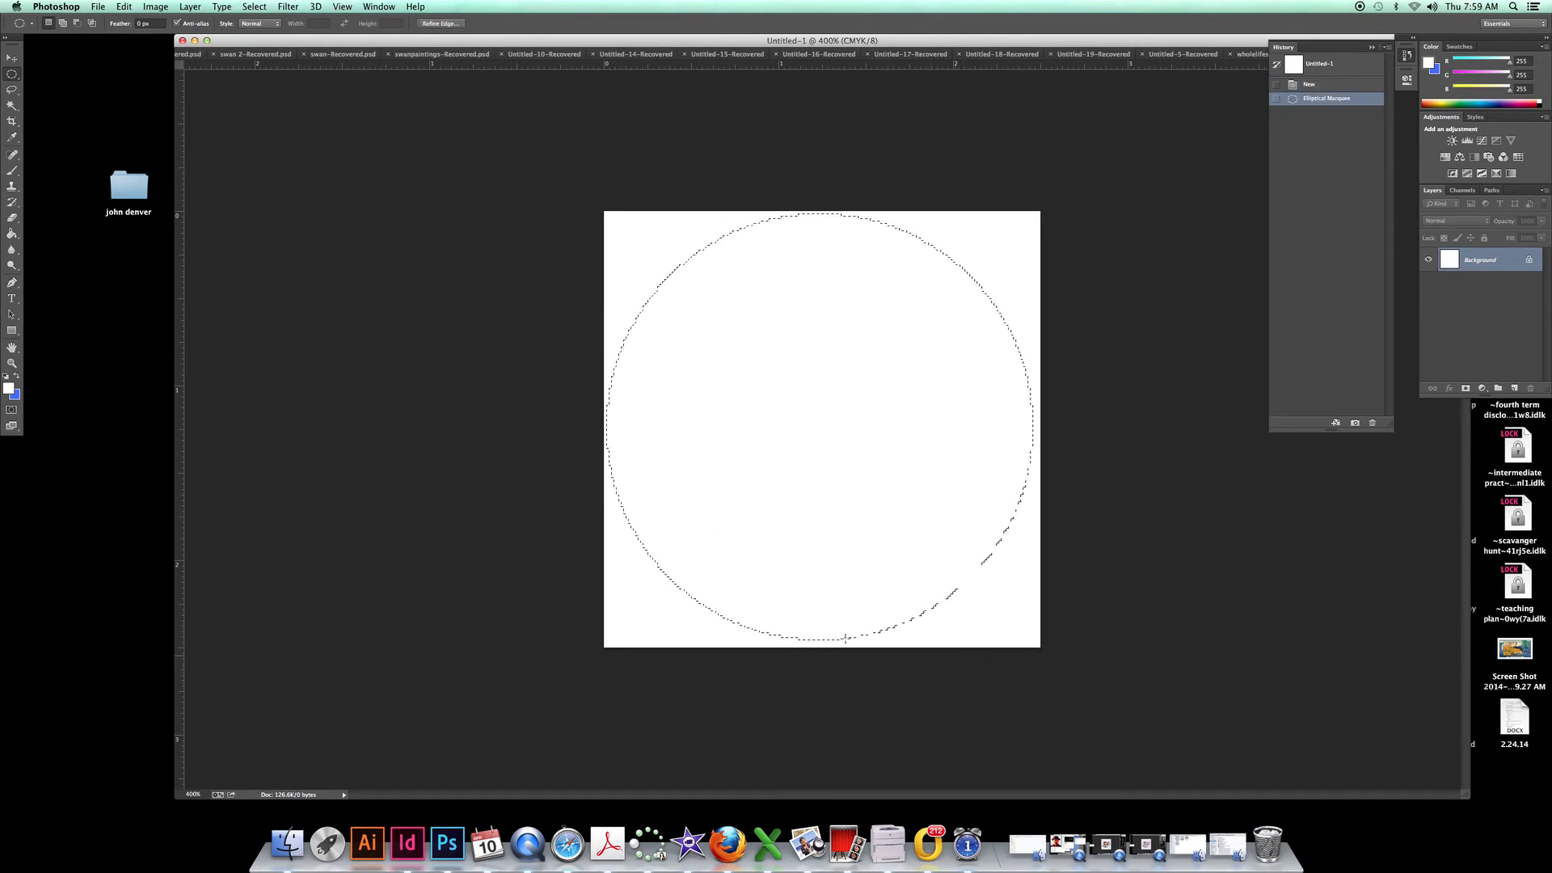
Step: Swap the foreground and background colours, fill the circular selection with the blue using the Paint Bucket, and deselect
left_click(16, 376)
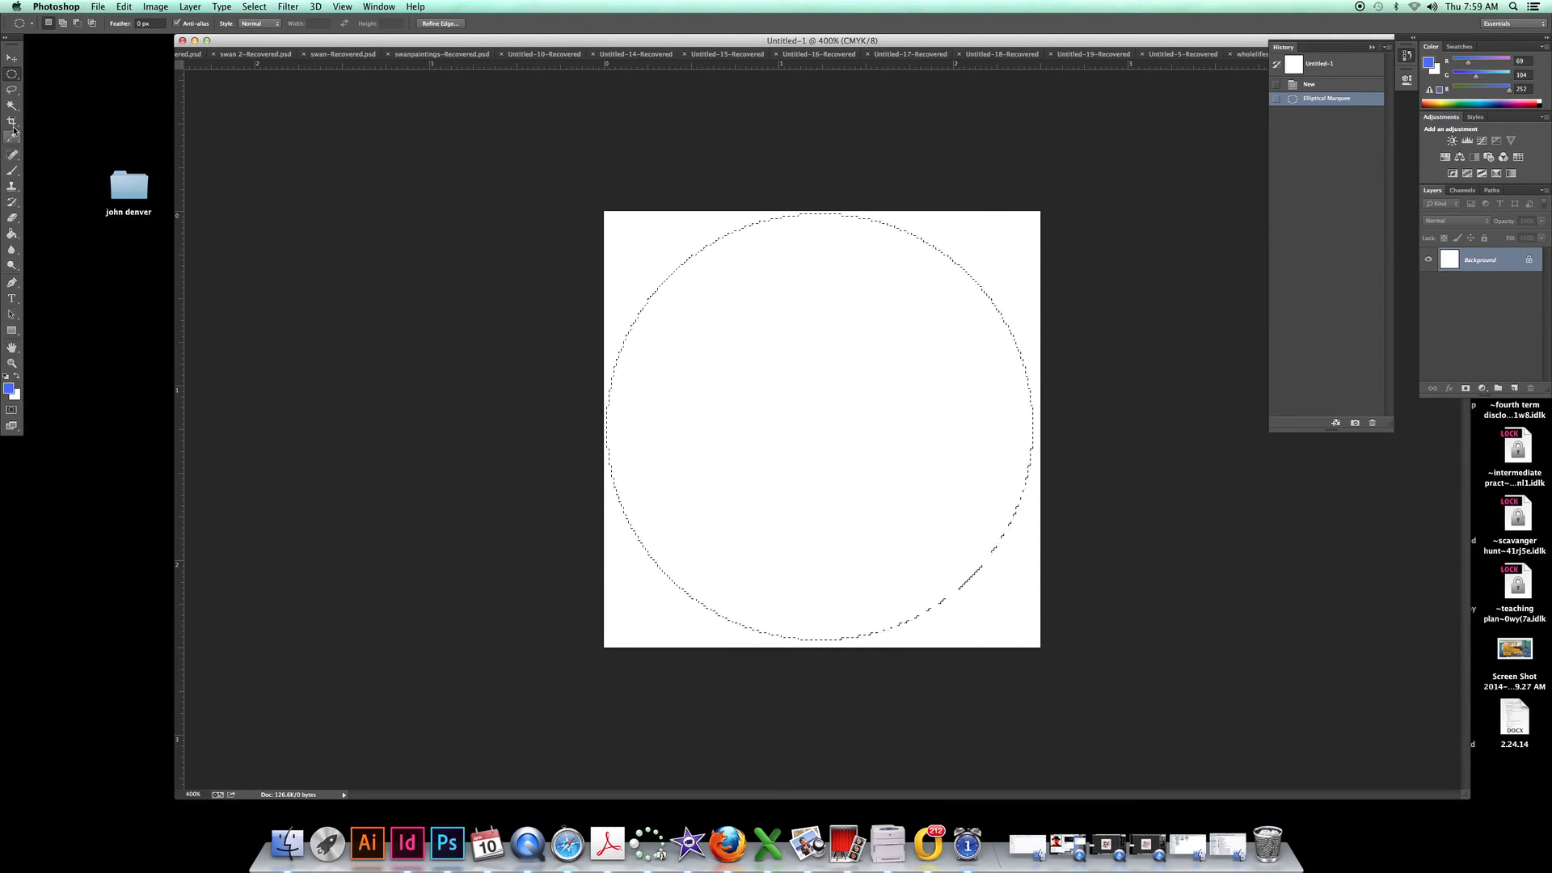
left_click(11, 236)
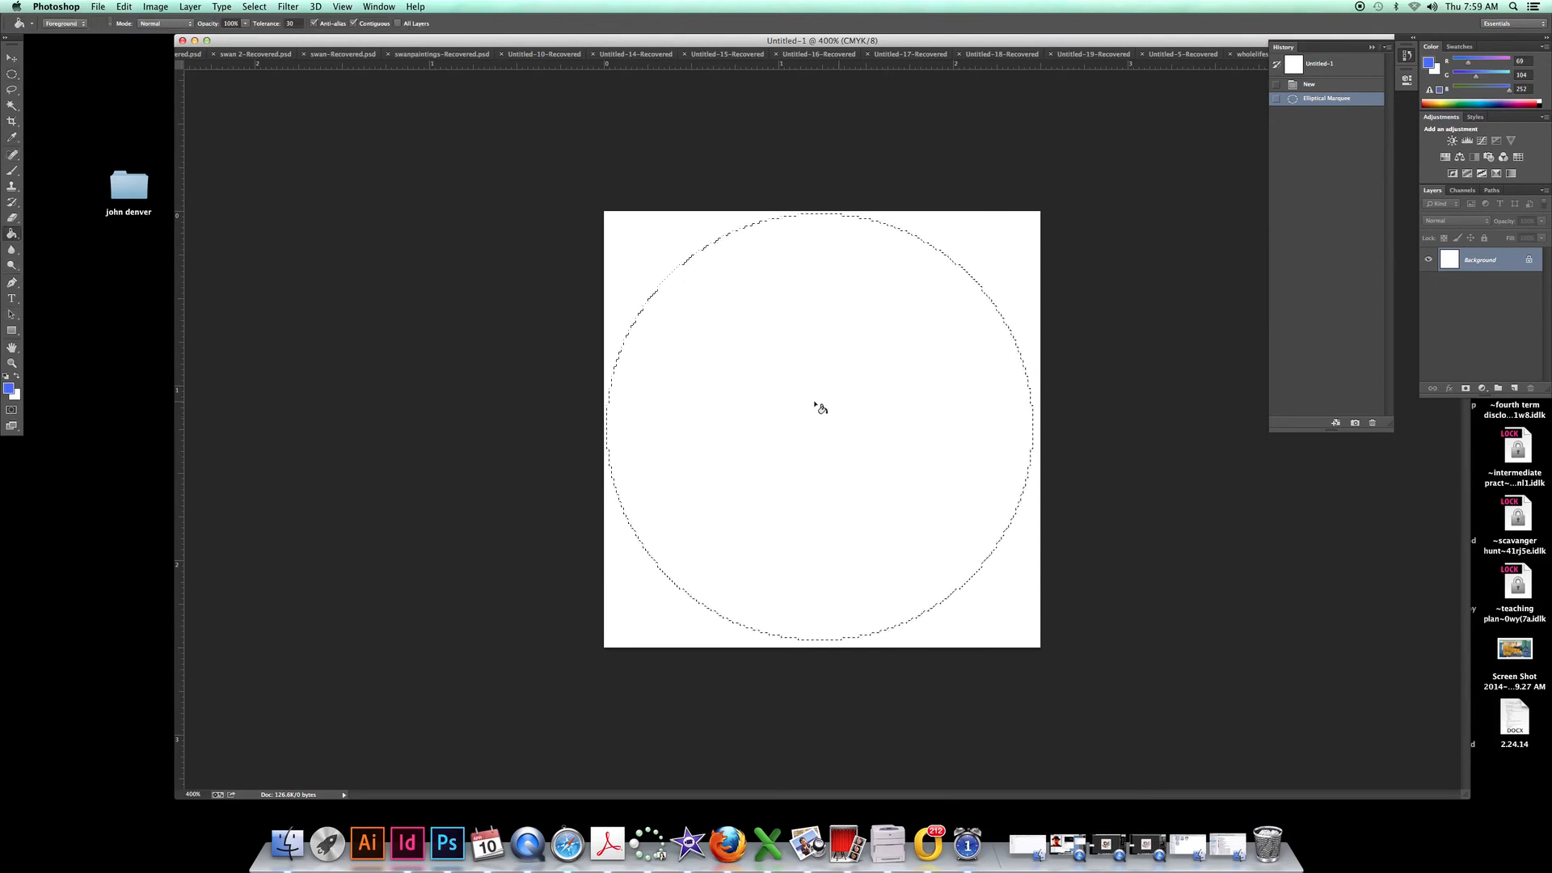
left_click(784, 392)
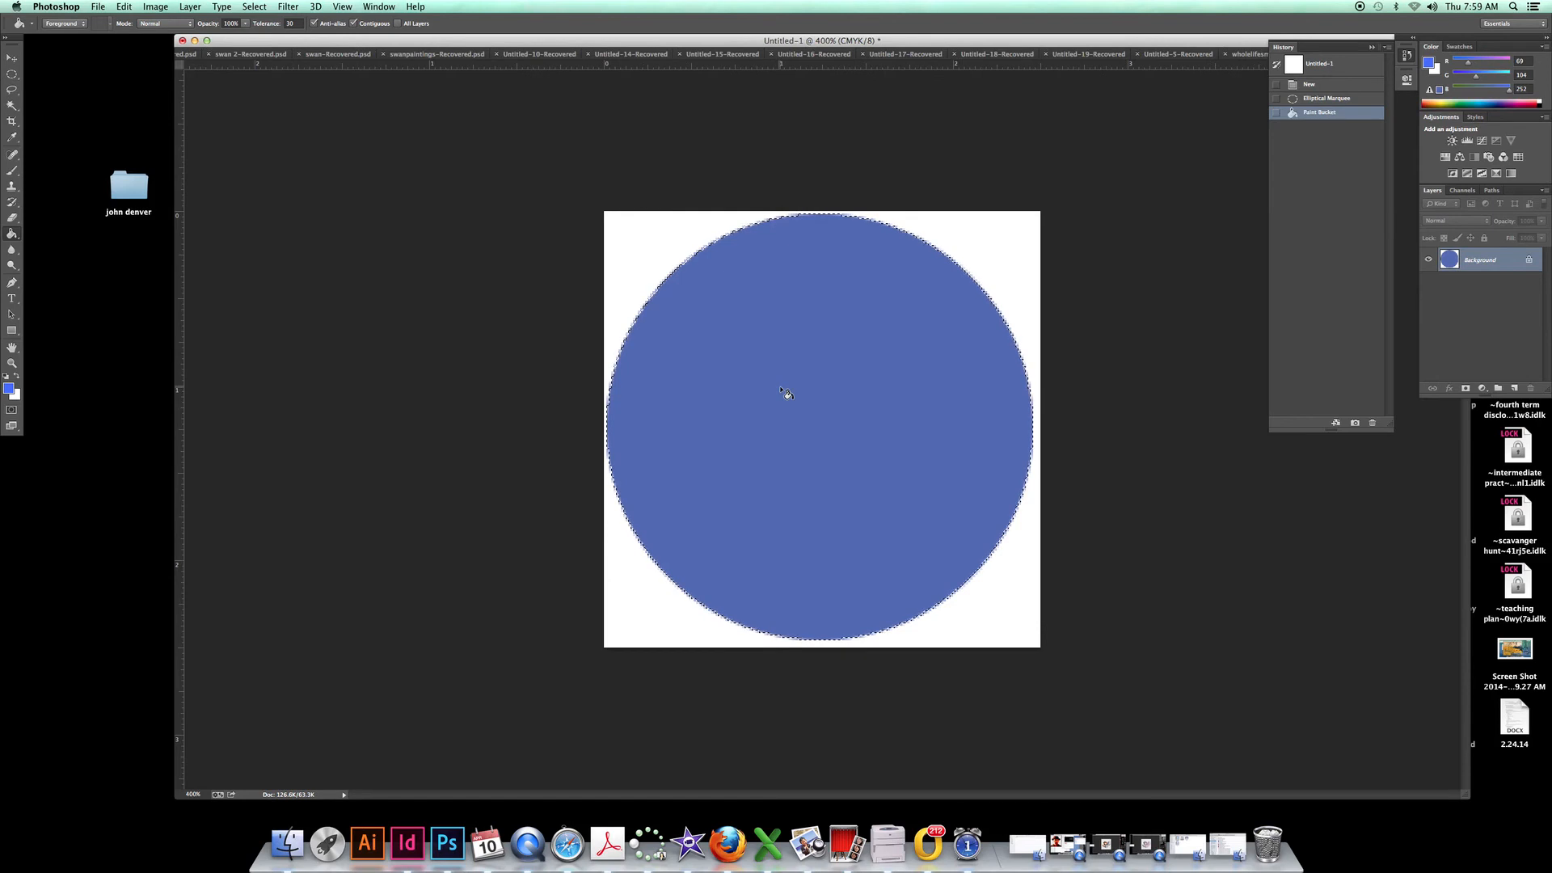
key("super+d")
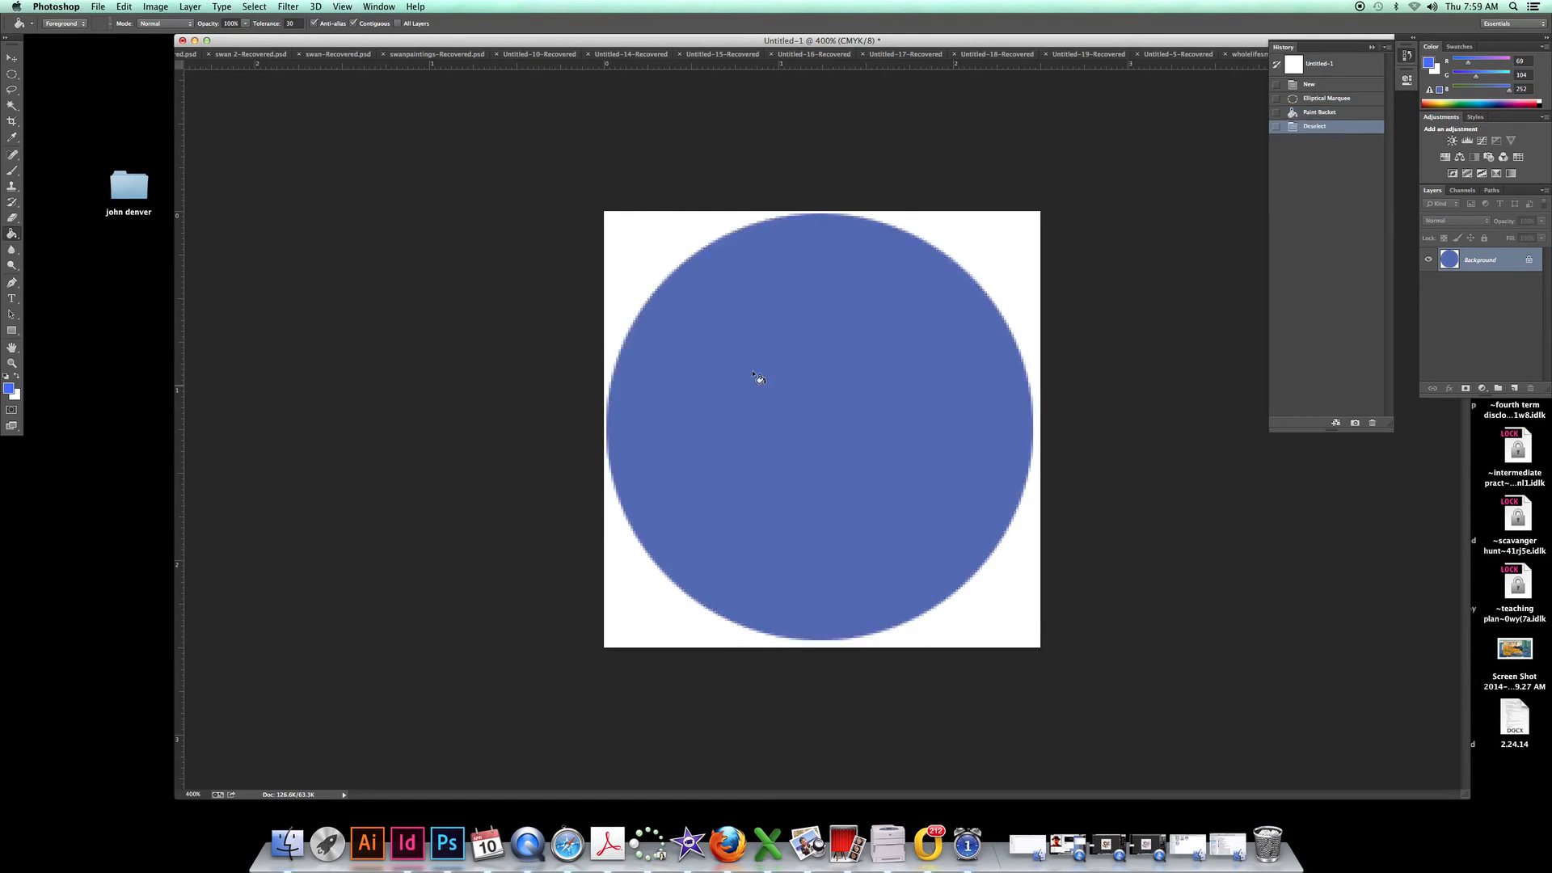
Step: Draw a circular Elliptical Marquee selection about 2 inches wide and centre it within the blue circle
left_click(12, 74)
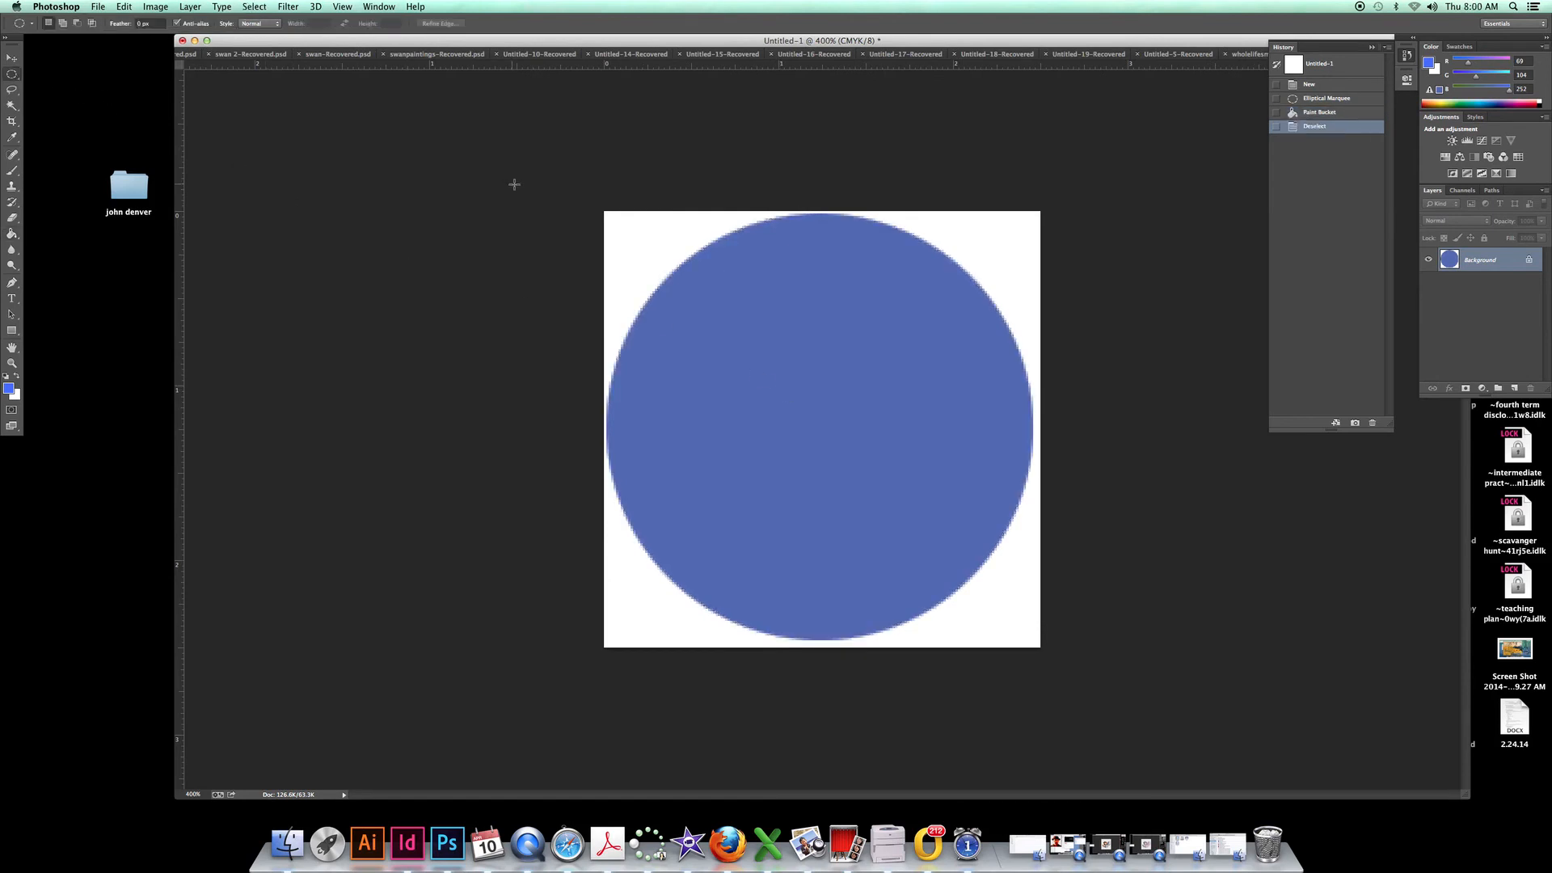
left_click_drag(607, 214, 954, 563)
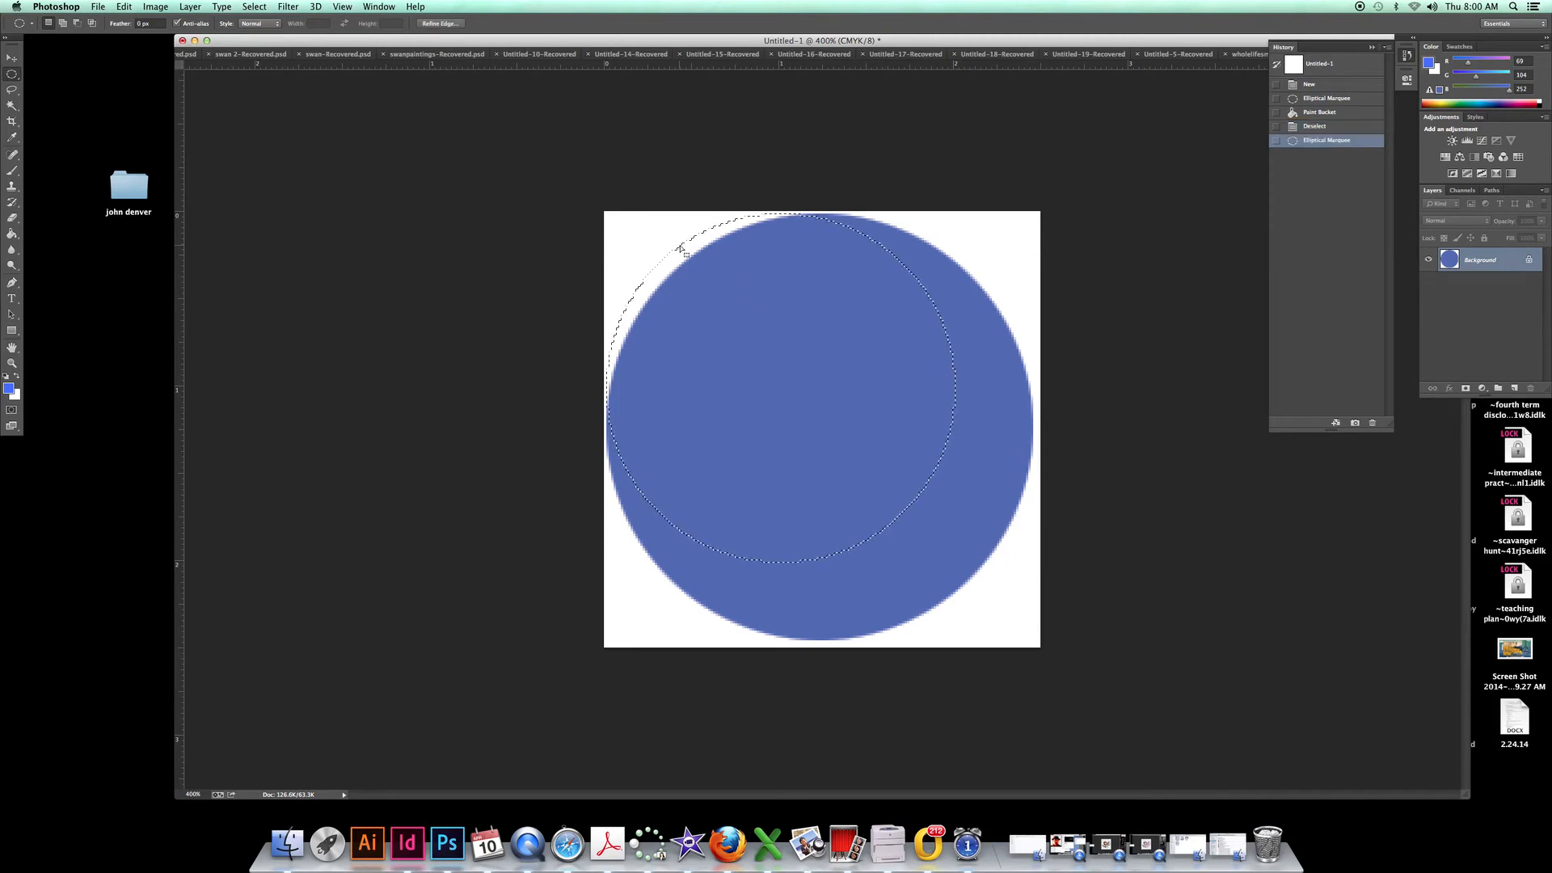
left_click_drag(688, 253, 718, 287)
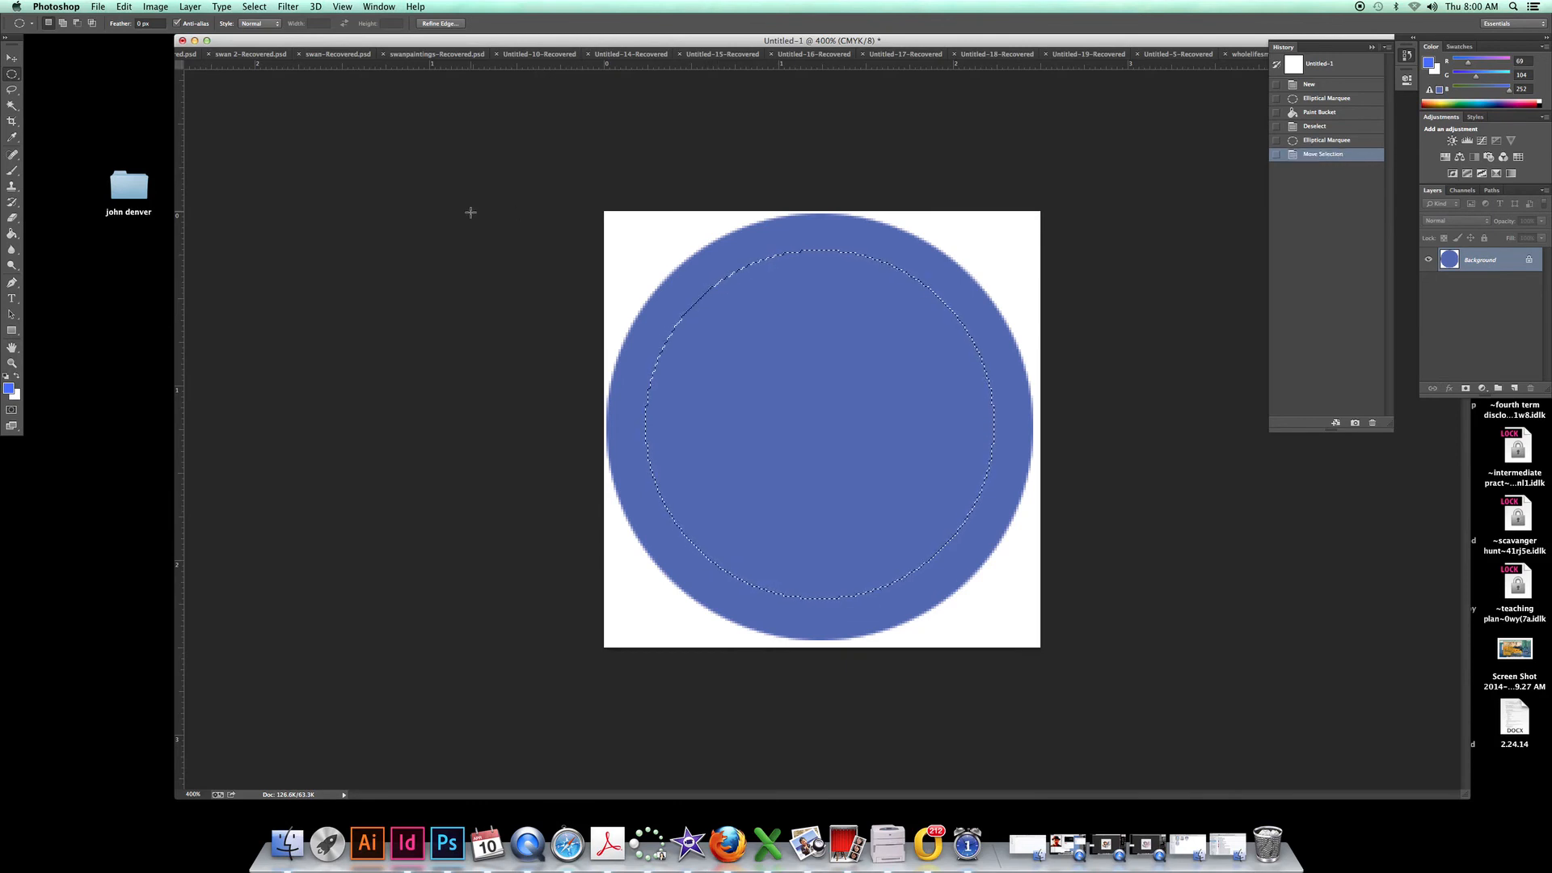
Step: Try Paste in Place with the copied picture on the blue circle and undo the paste
left_click(124, 7)
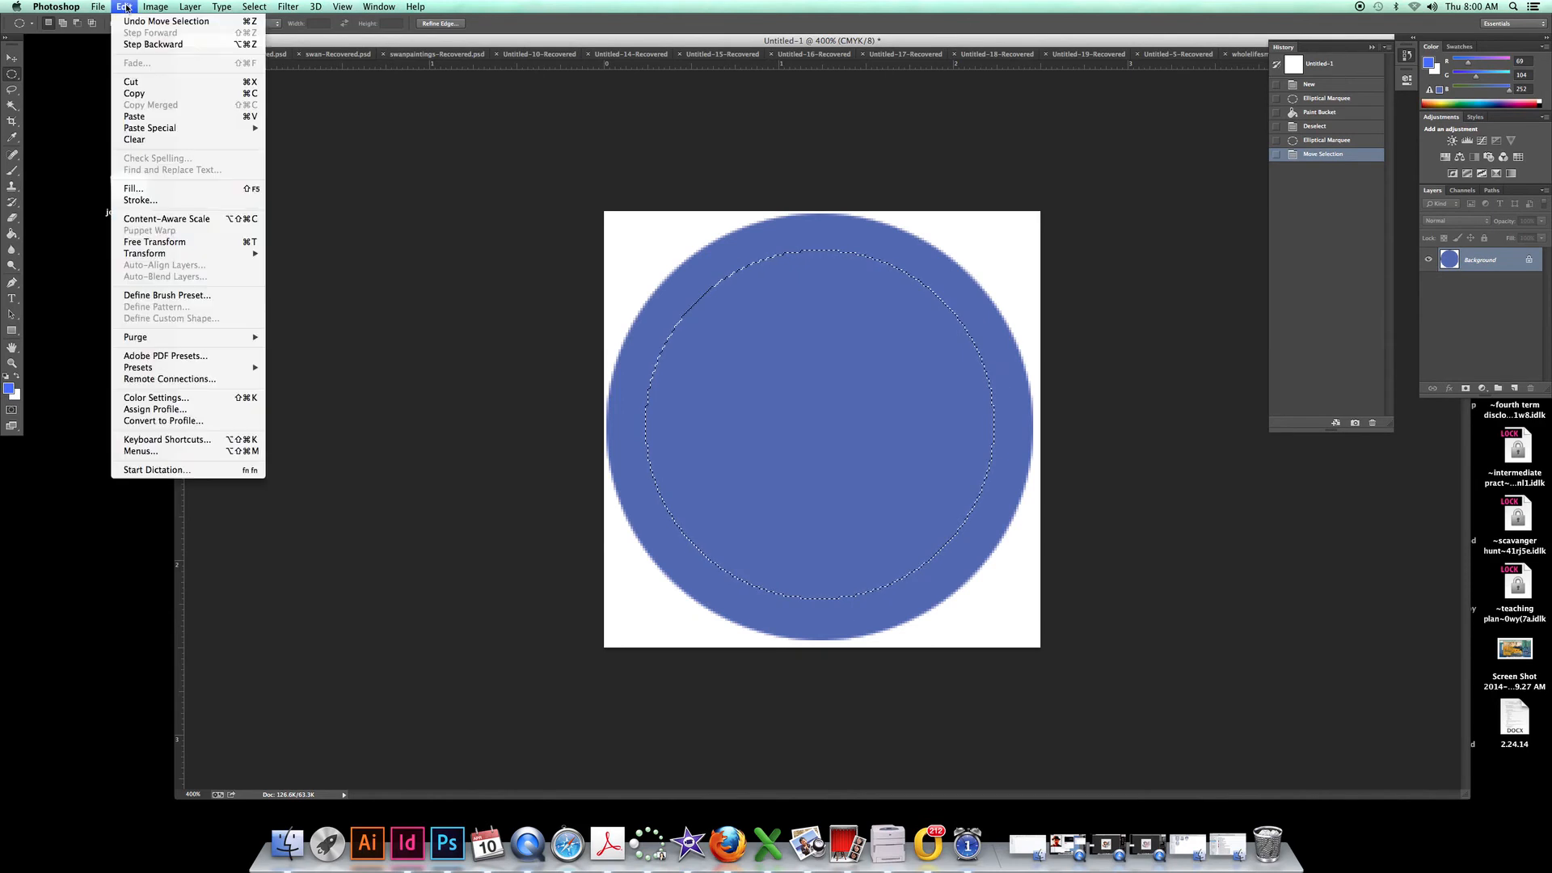
mouse_move(150, 131)
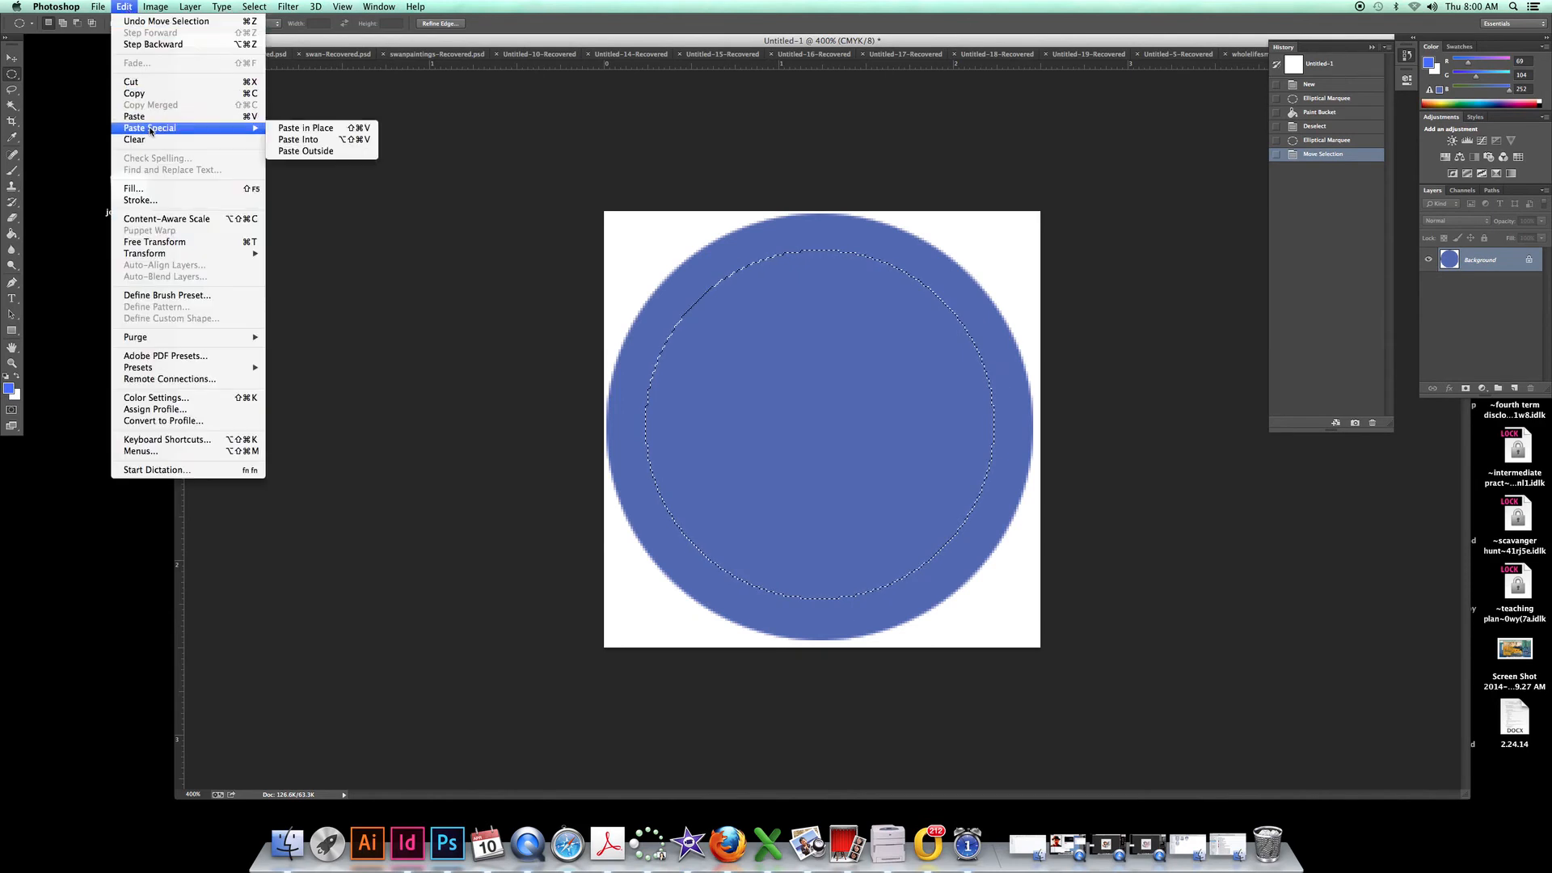
left_click(333, 128)
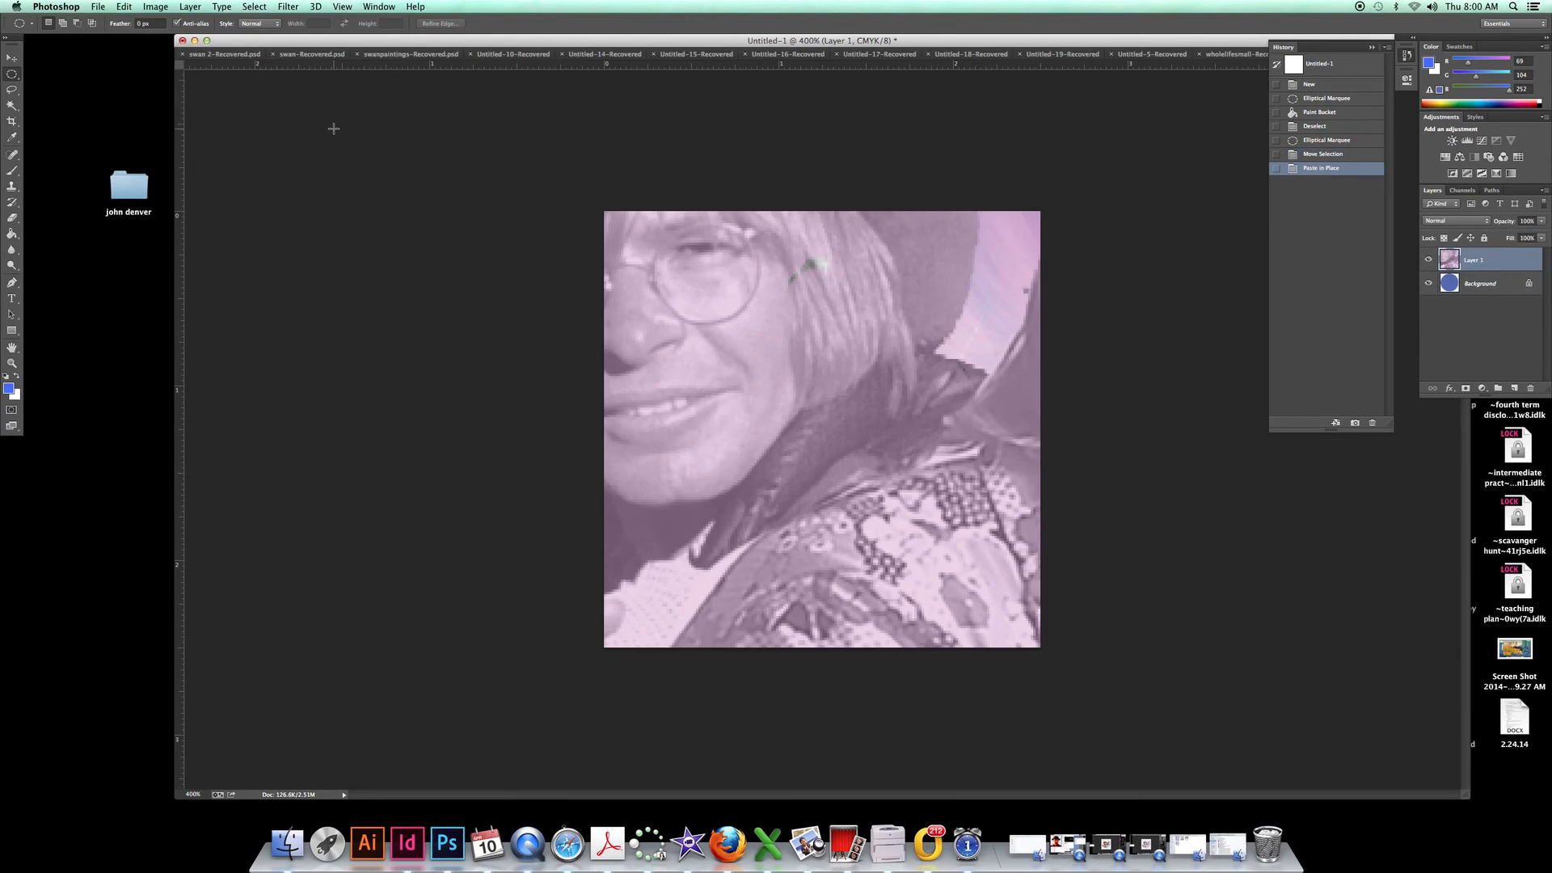
left_click(153, 6)
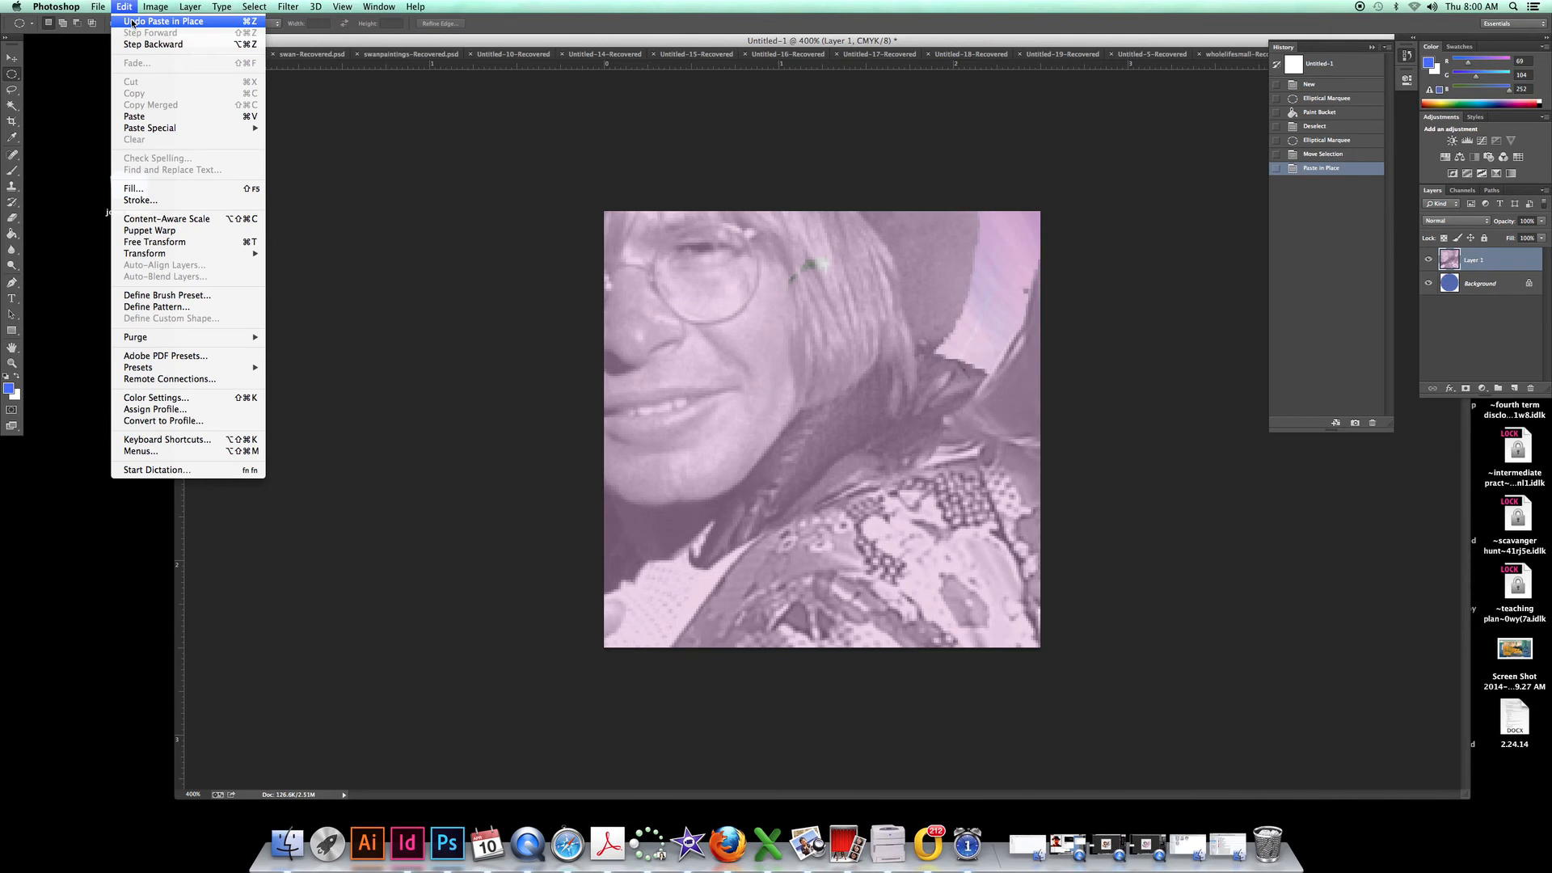
left_click(133, 21)
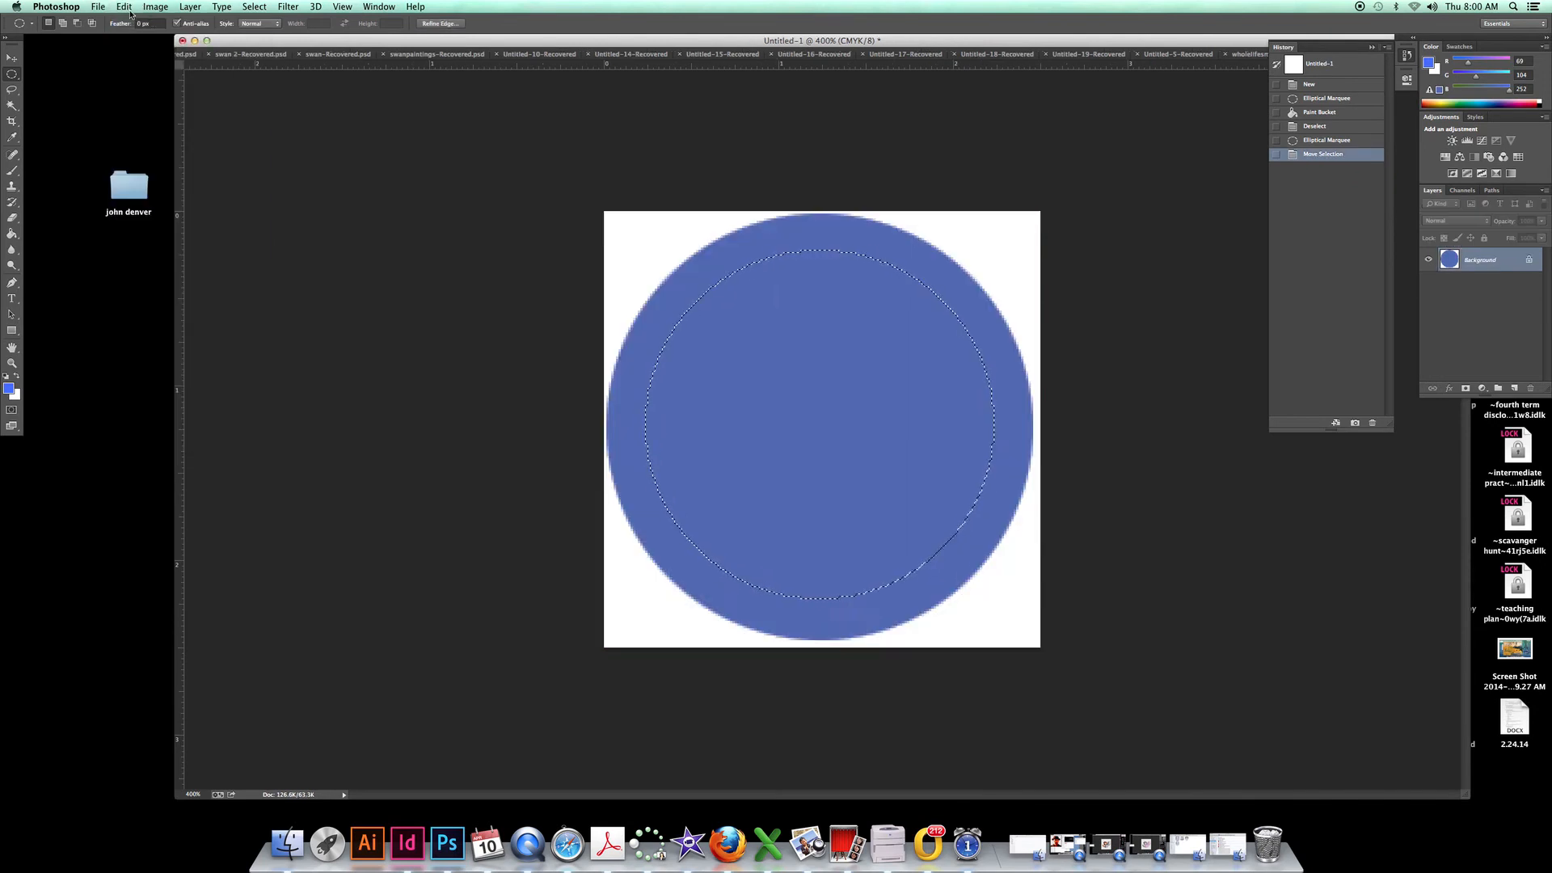
Step: Try Paste Into with the full-size copied picture in the circular selection and undo the paste
left_click(153, 8)
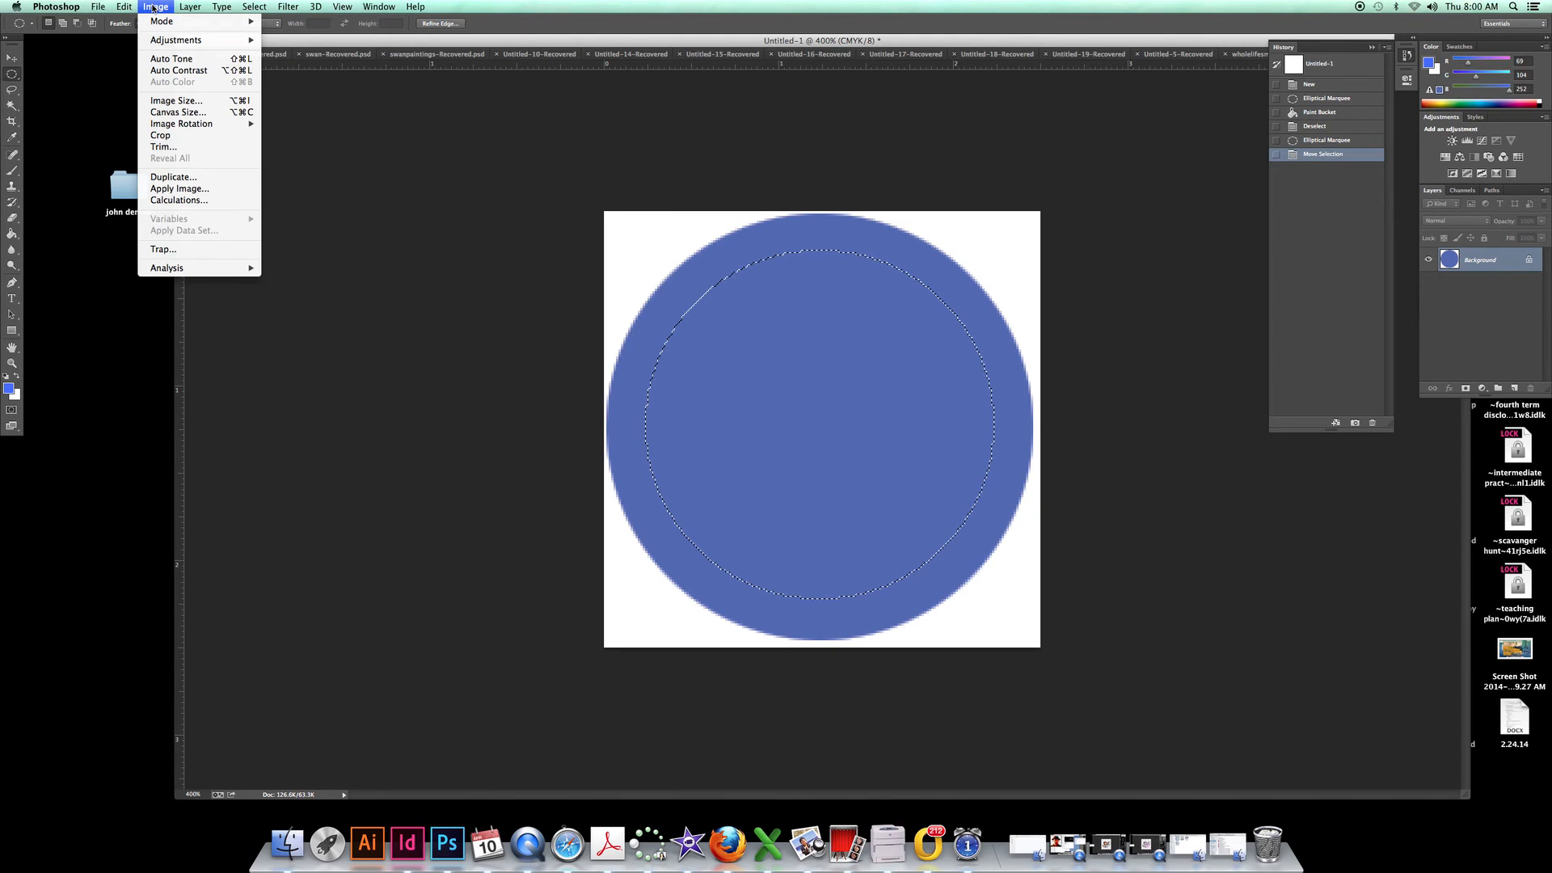
mouse_move(125, 7)
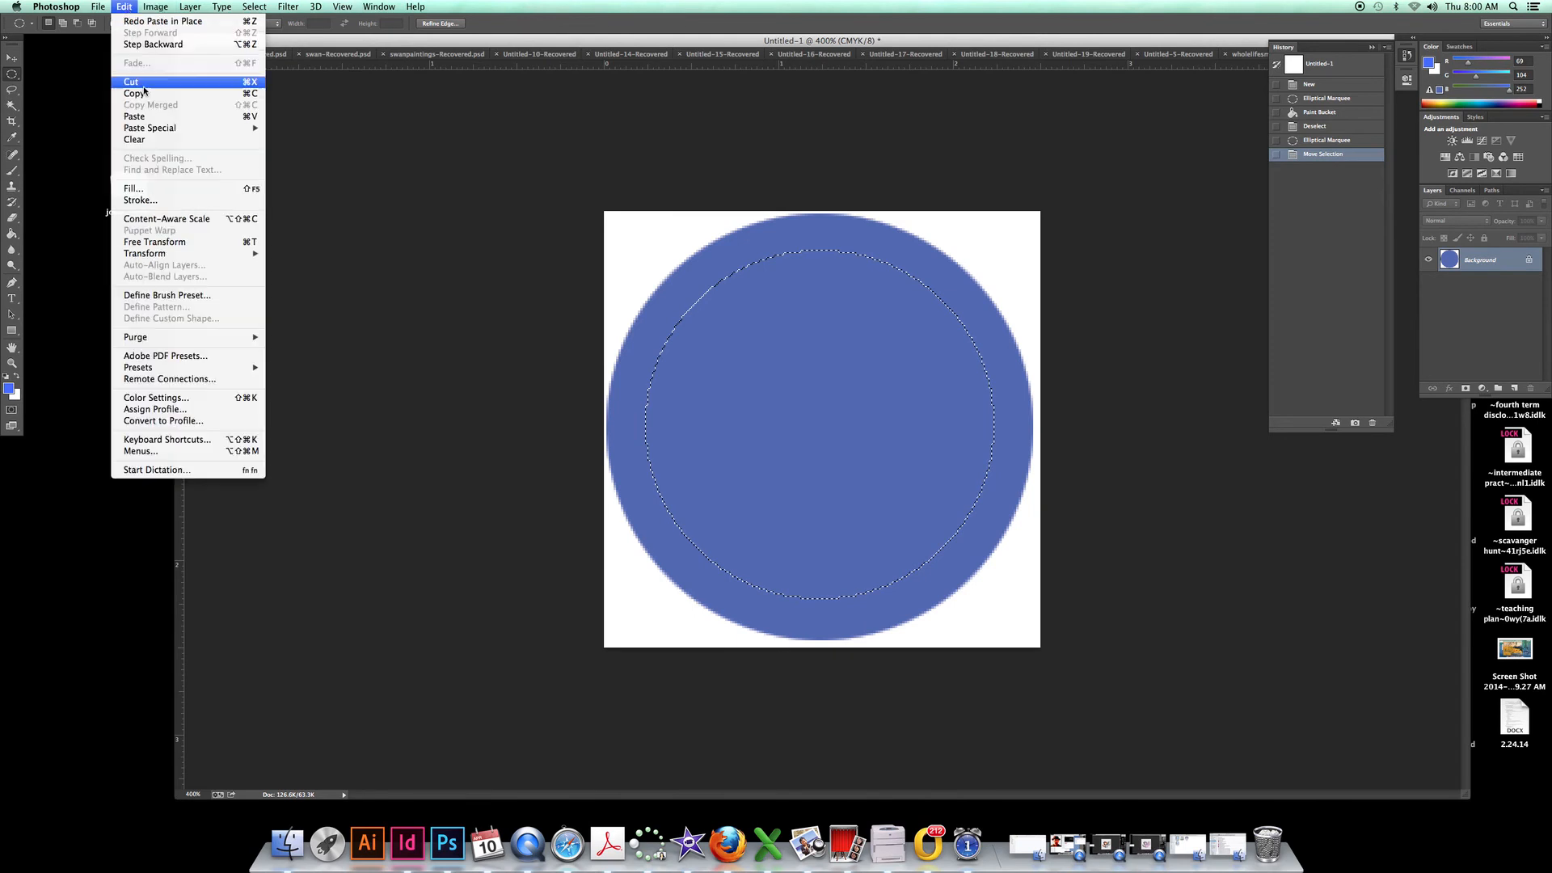
mouse_move(157, 129)
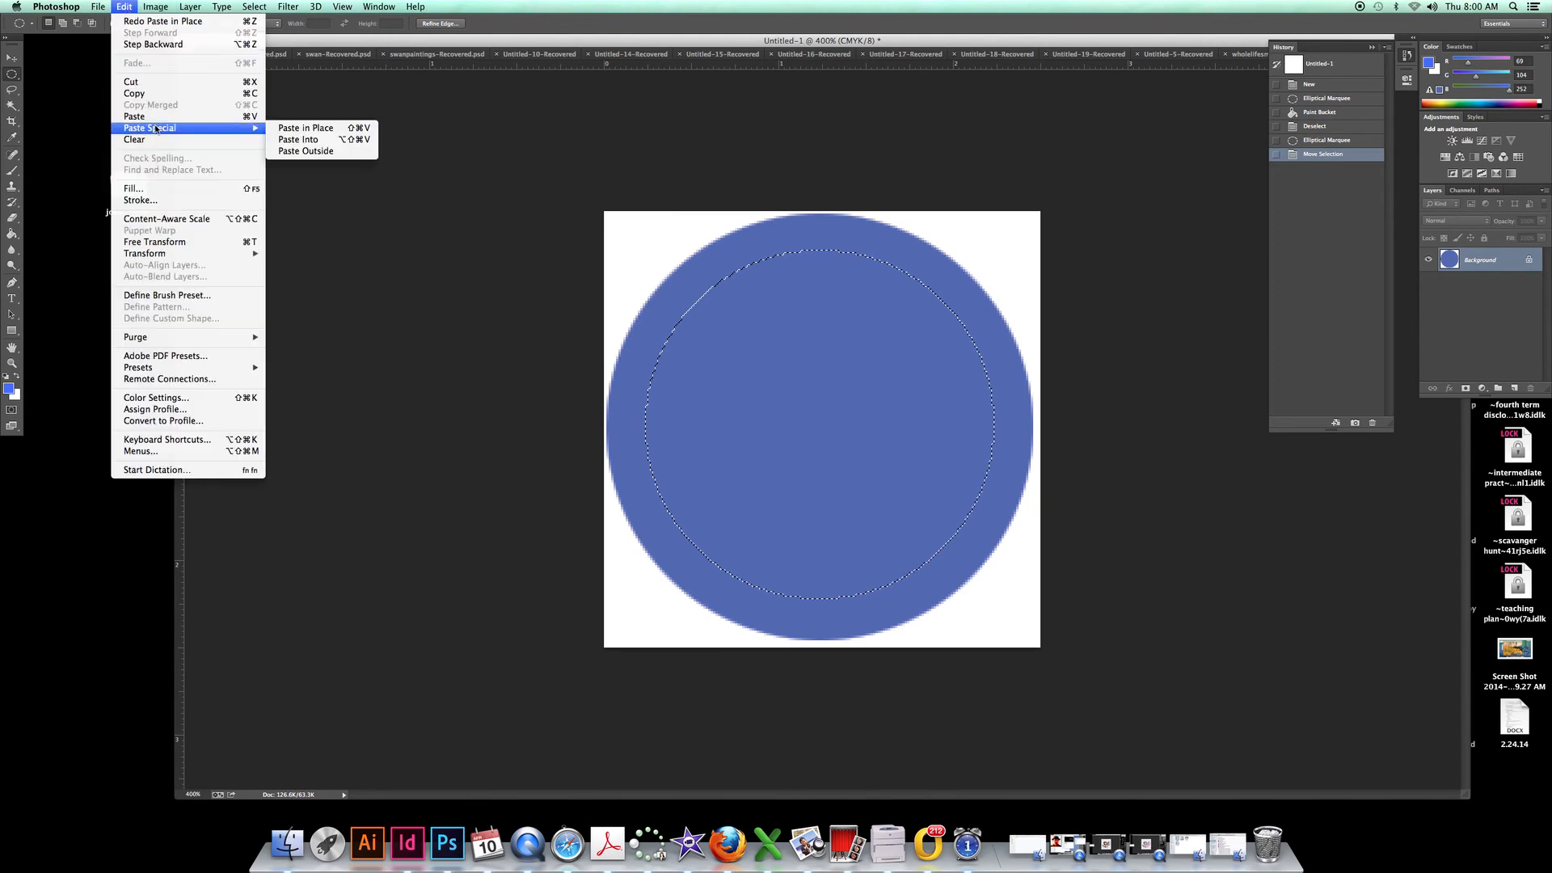
left_click(337, 142)
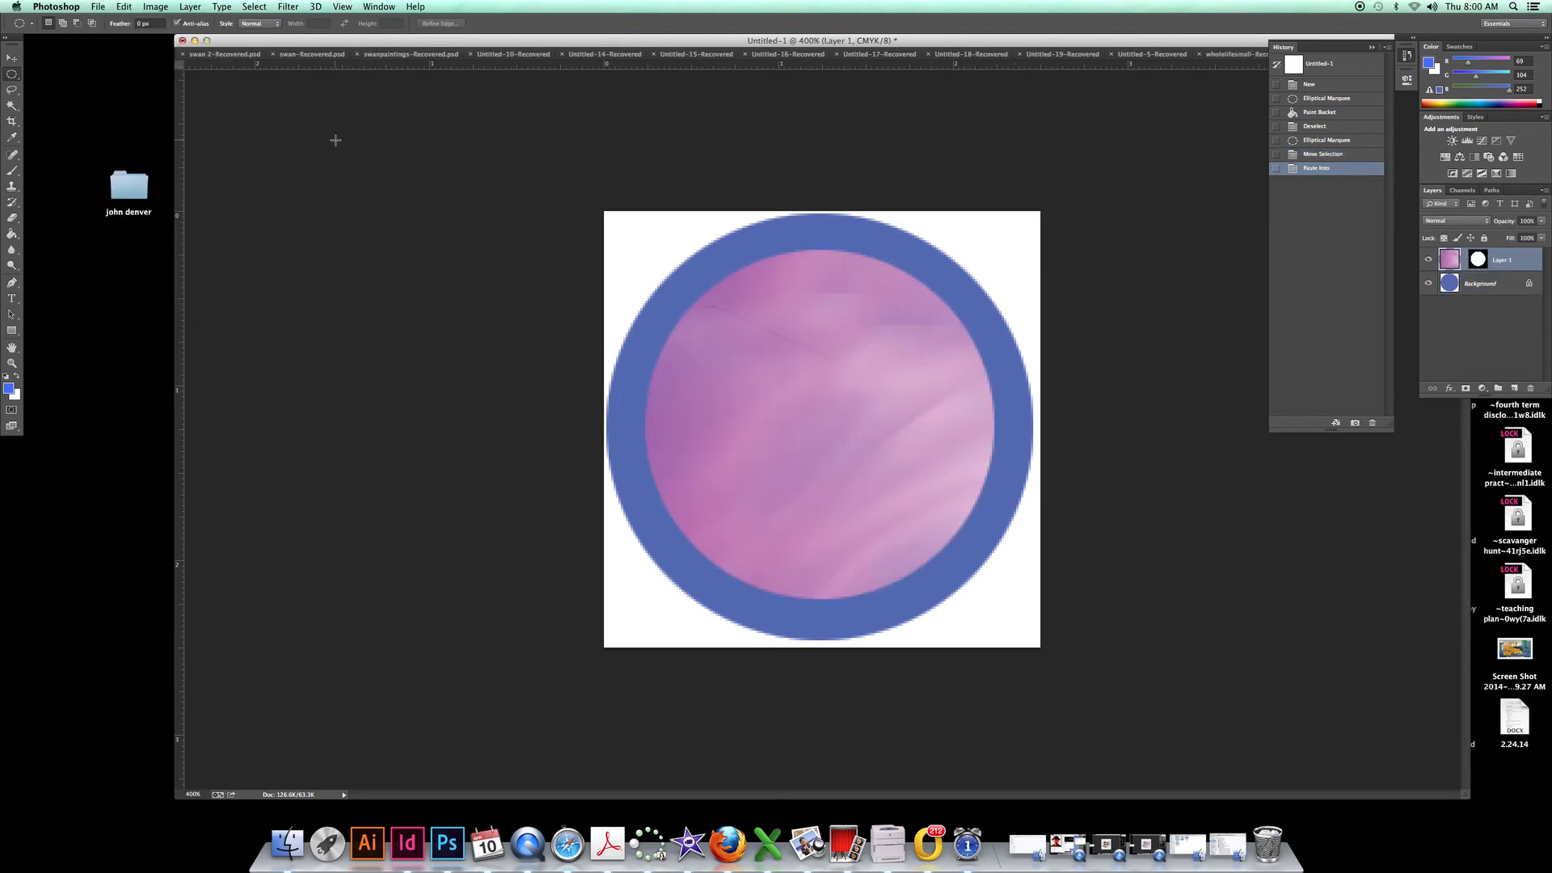
left_click(125, 8)
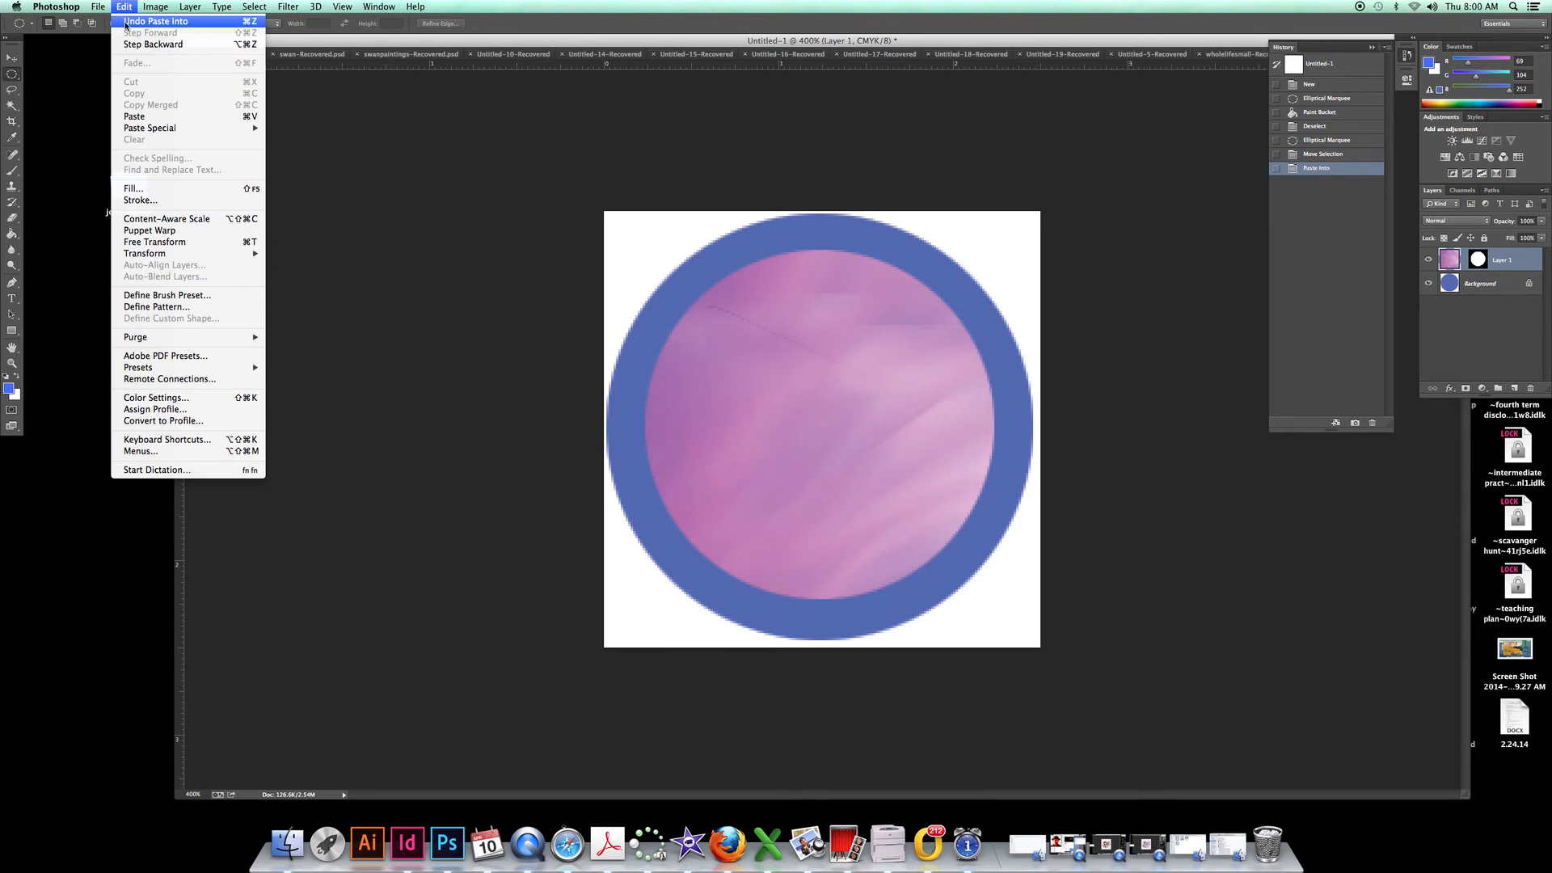
left_click(124, 21)
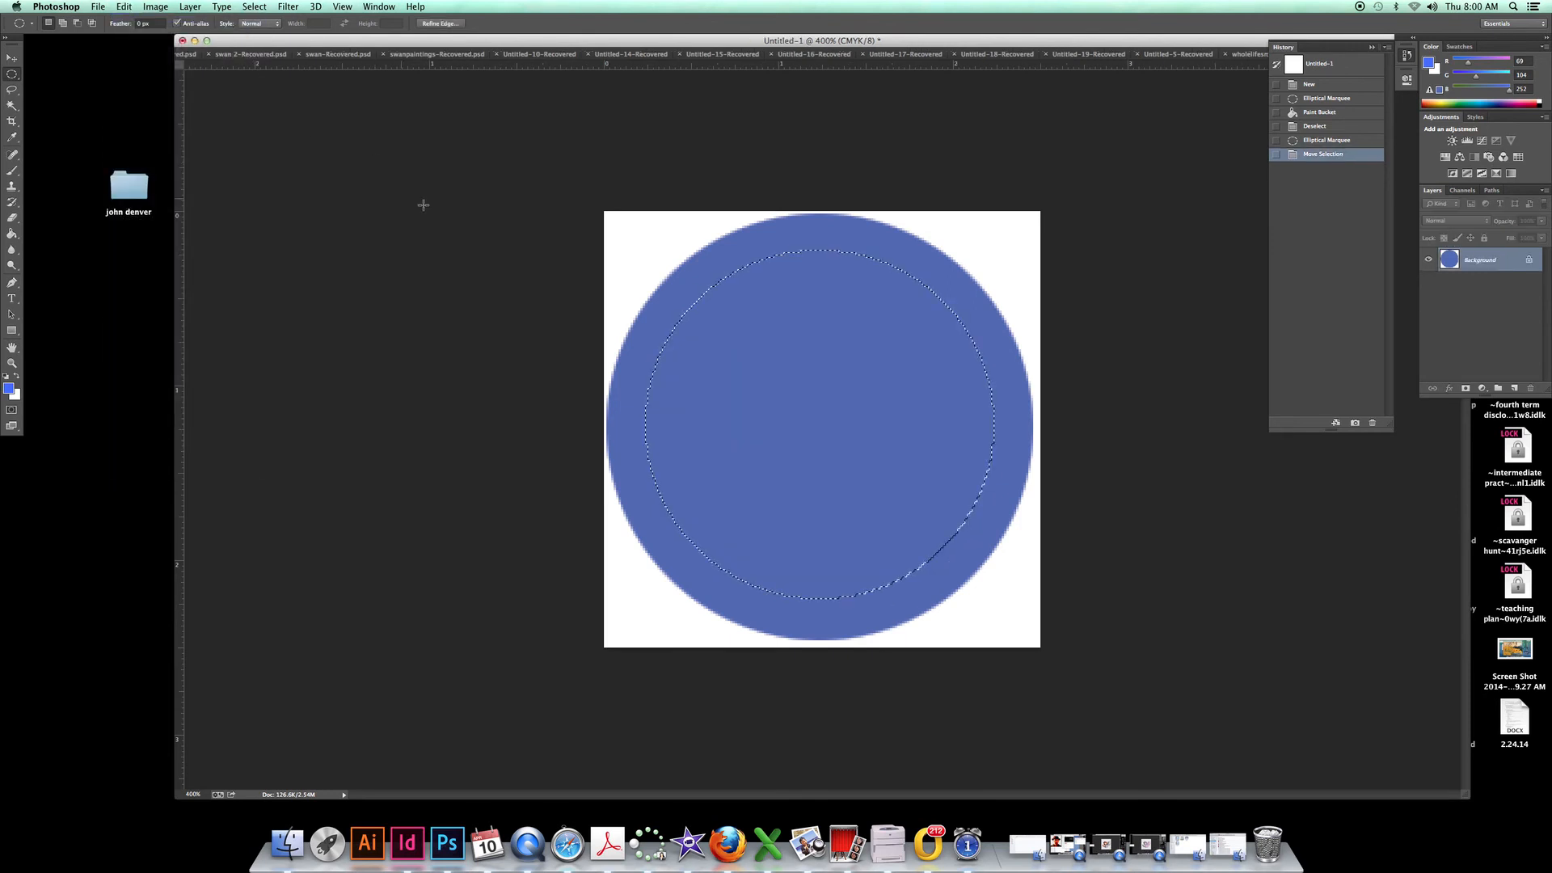
Step: Switch to the johndenver workingcopyflt document and resize its image to 3 inches wide
left_click(379, 7)
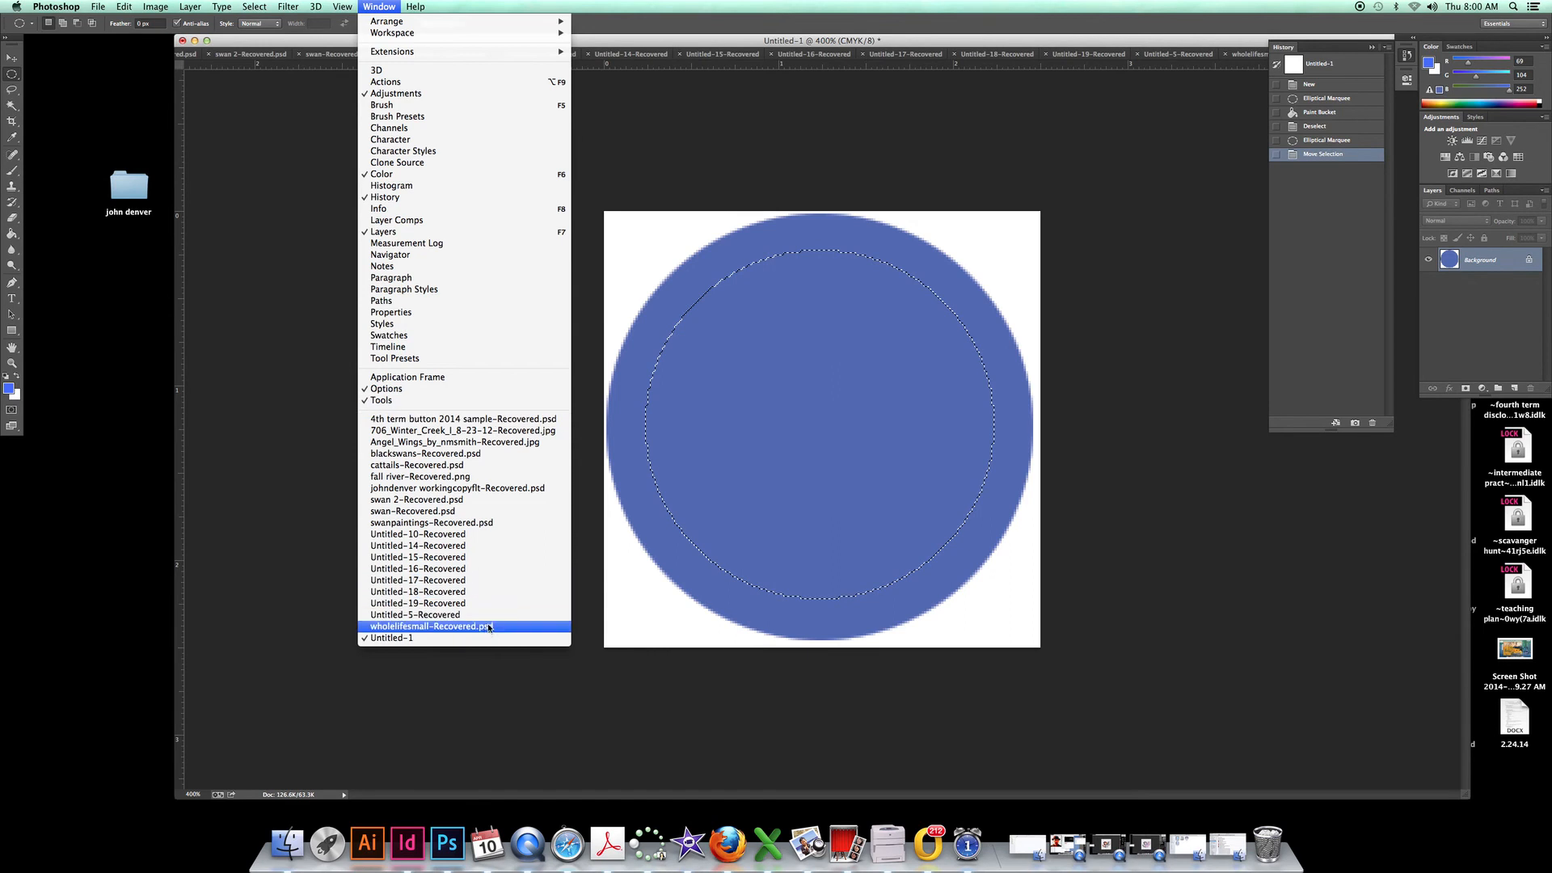
left_click(489, 487)
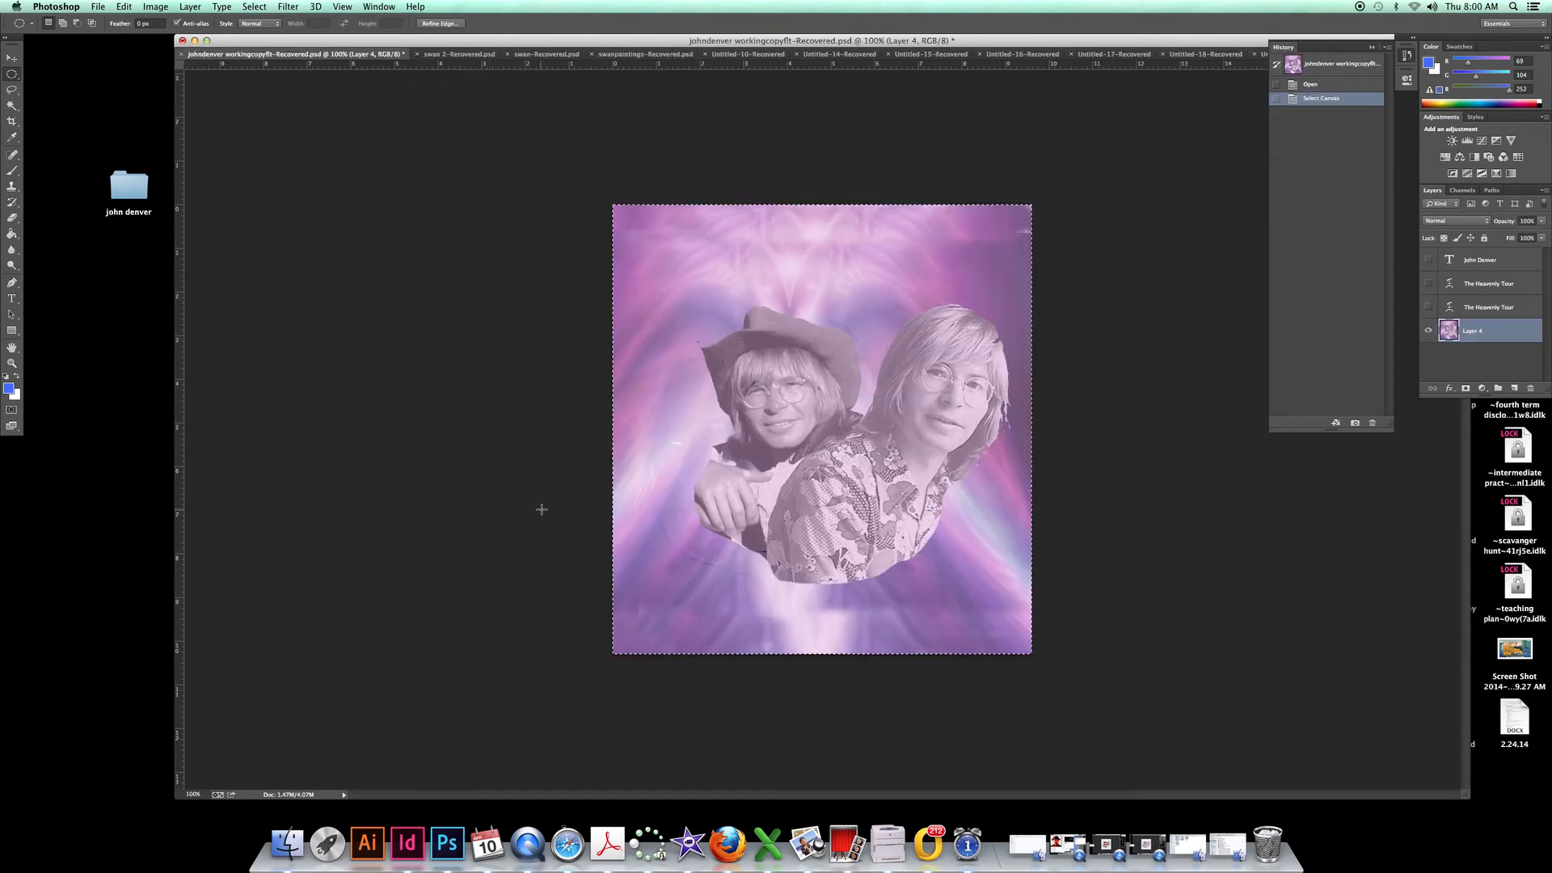
left_click(156, 7)
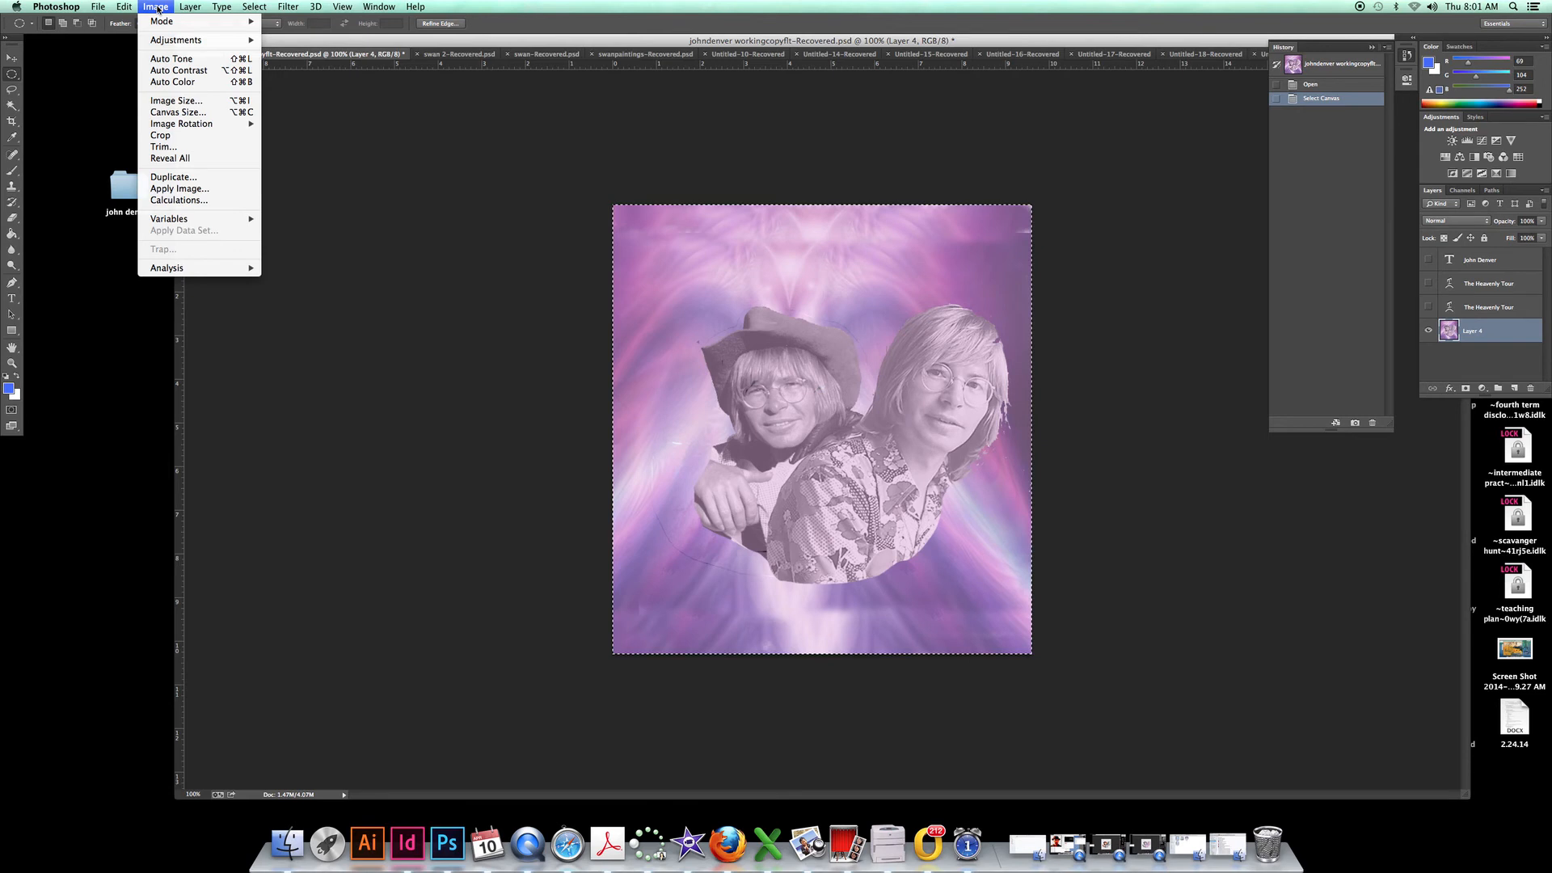
left_click(176, 100)
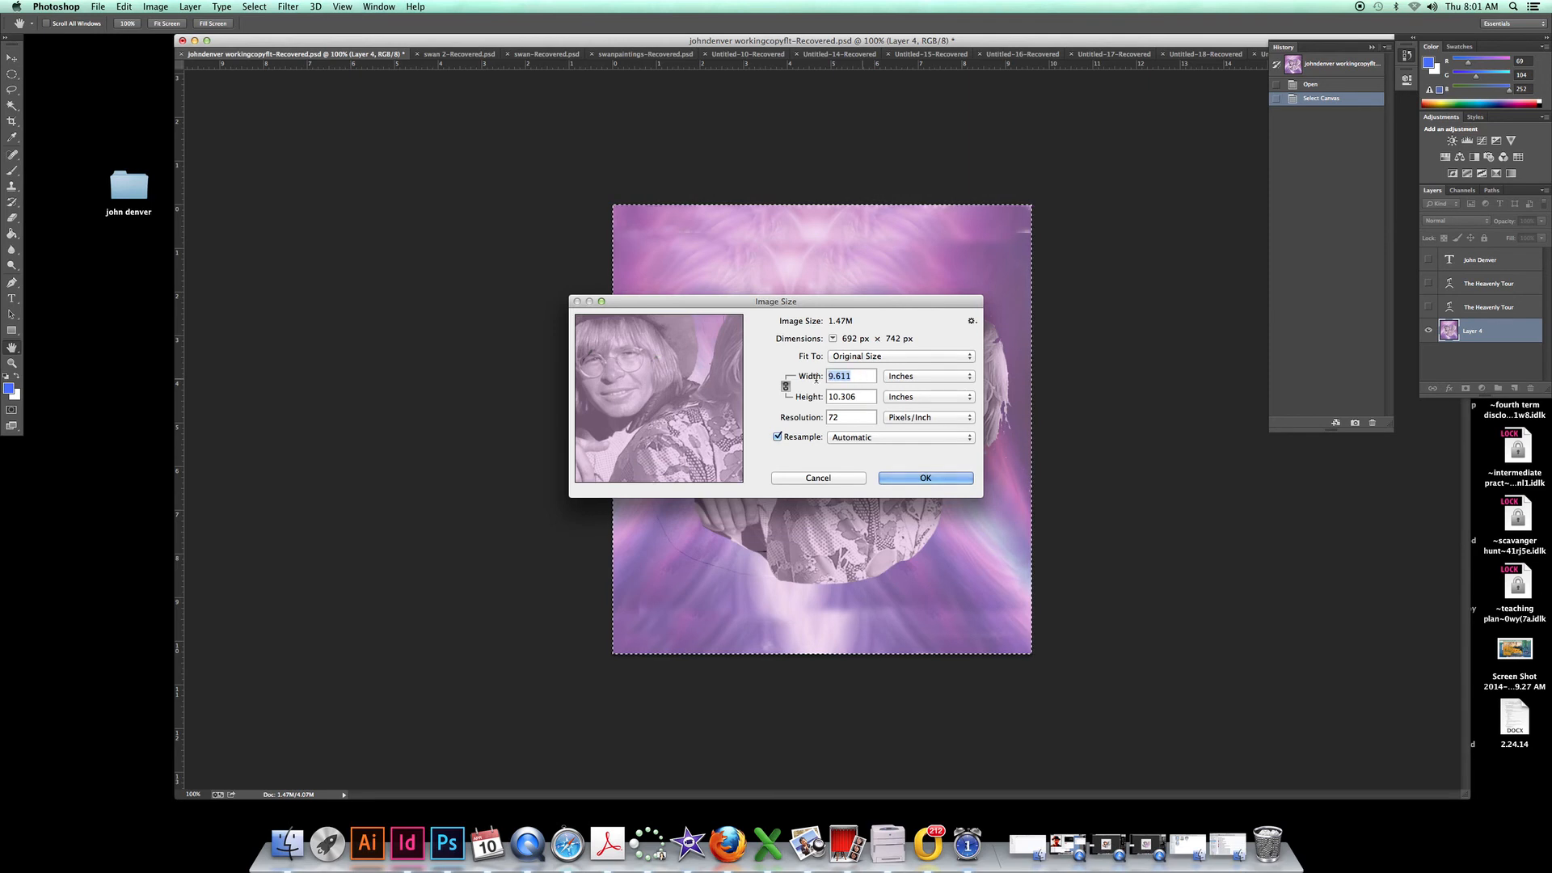
type("3")
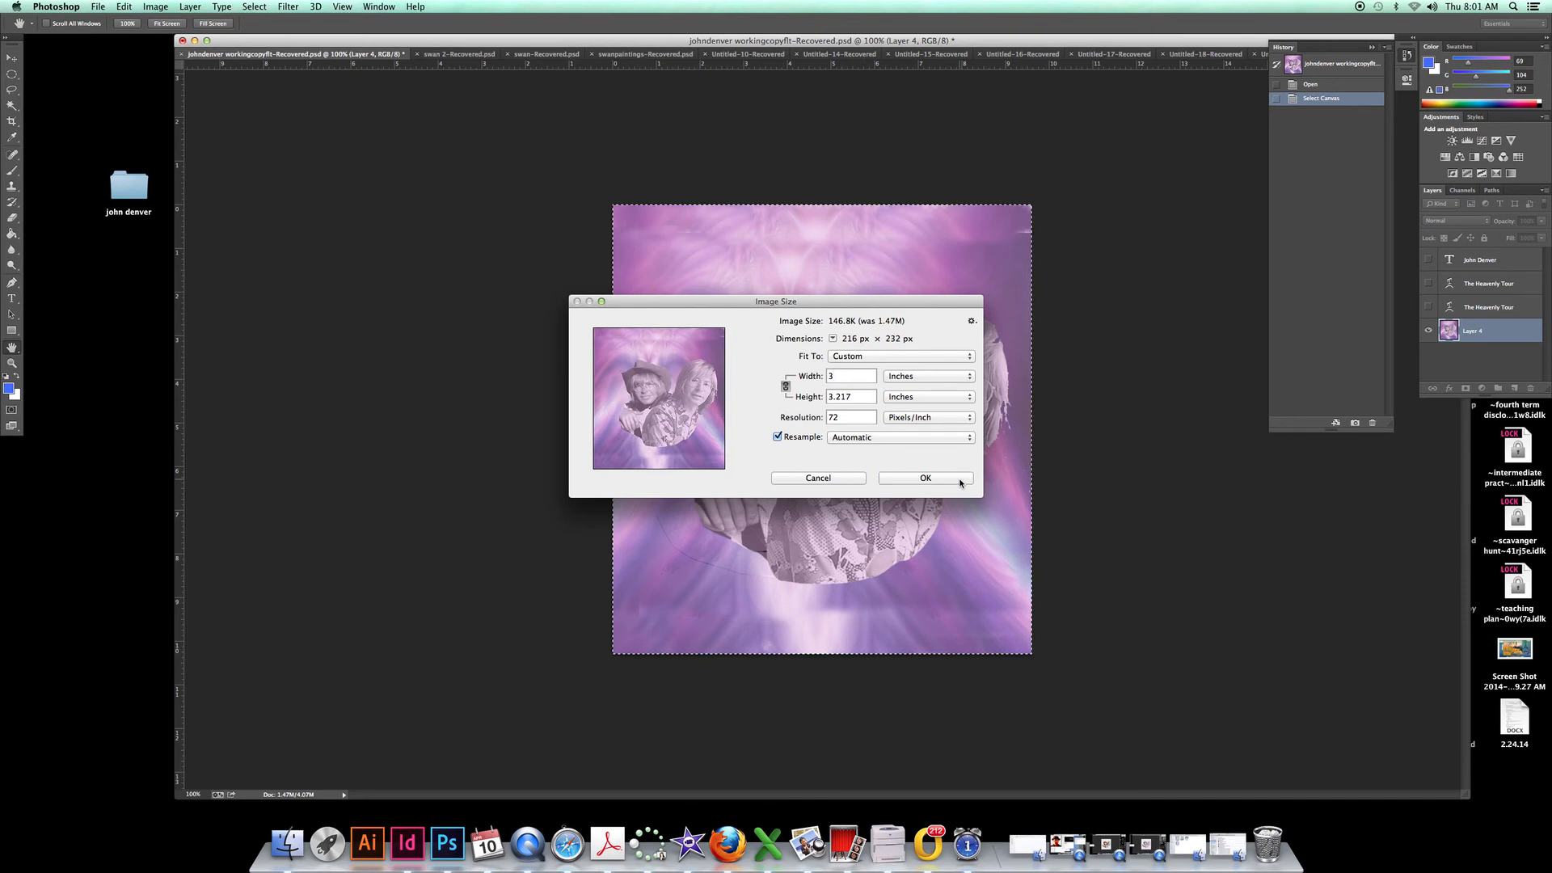
left_click(925, 478)
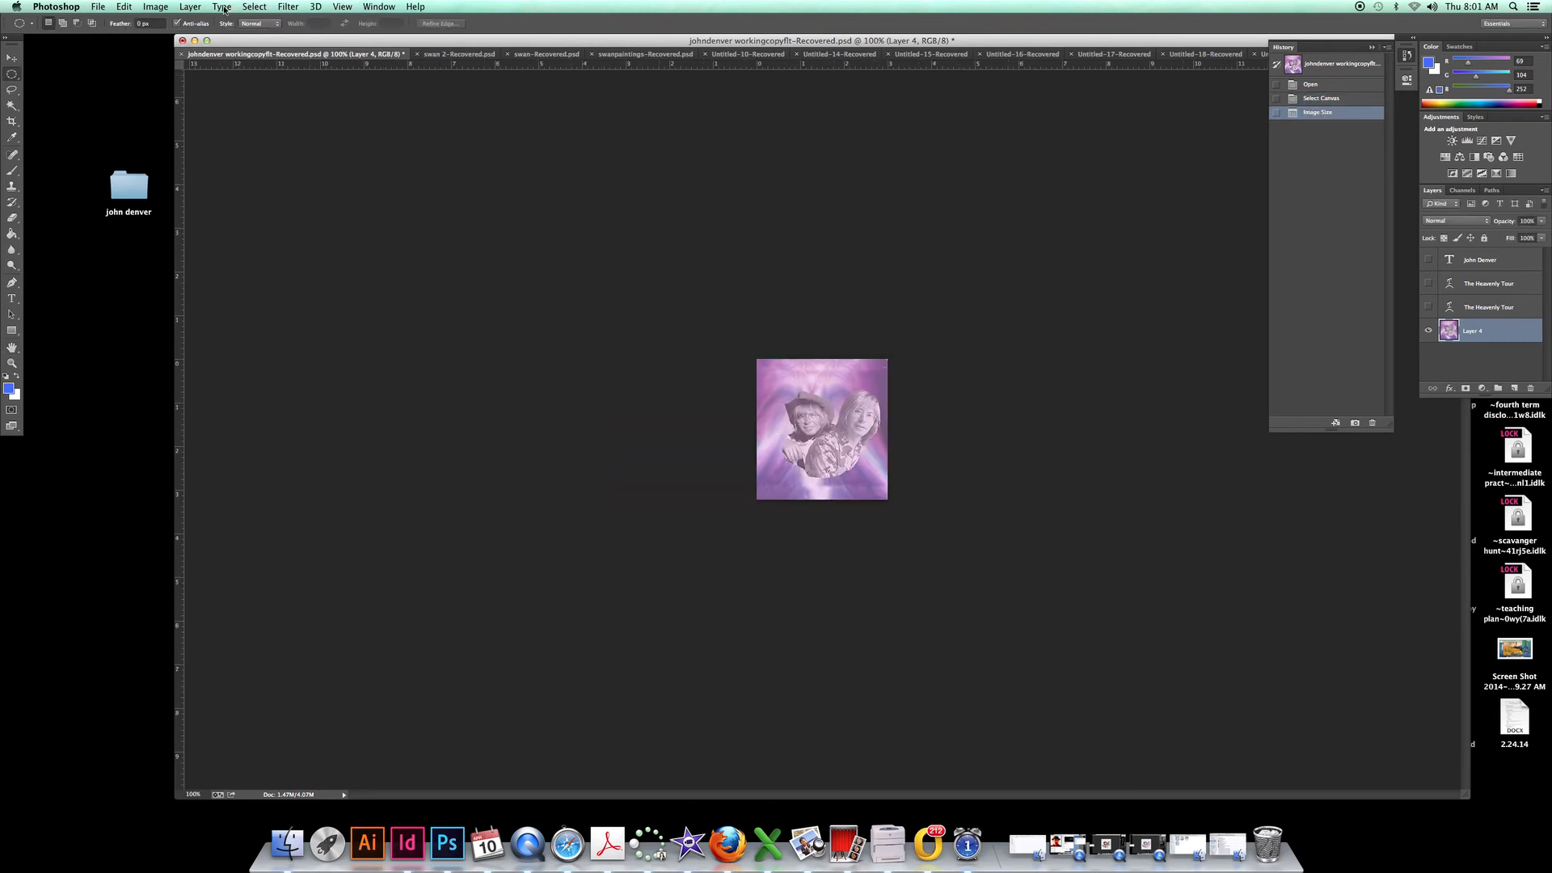
Step: Select the entire canvas of the resized picture on Layer 4 and copy it
left_click(254, 7)
left_click(257, 21)
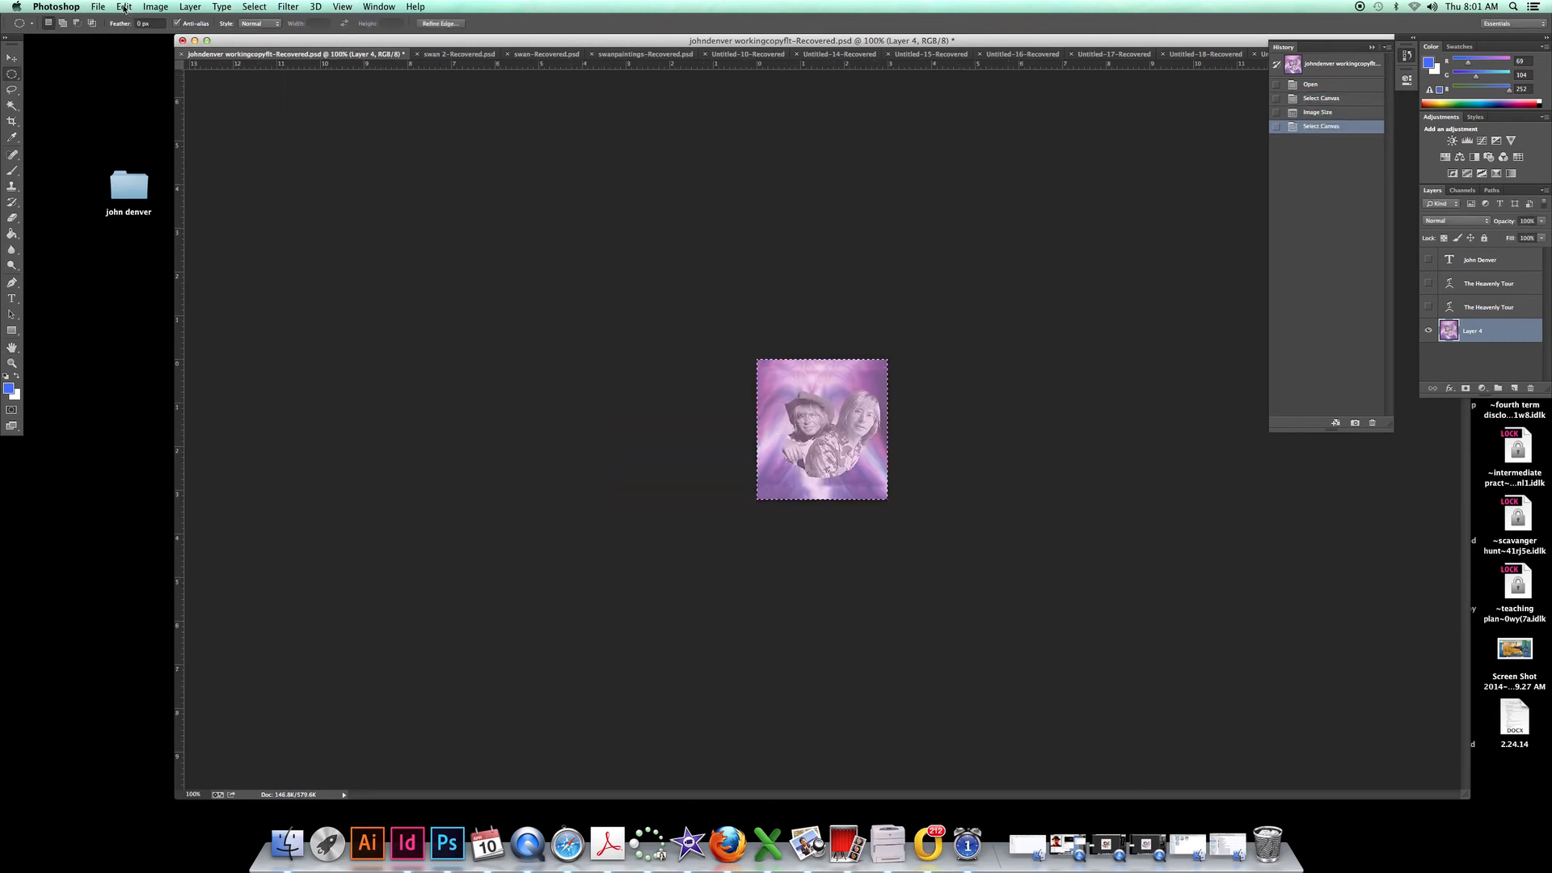
left_click(124, 8)
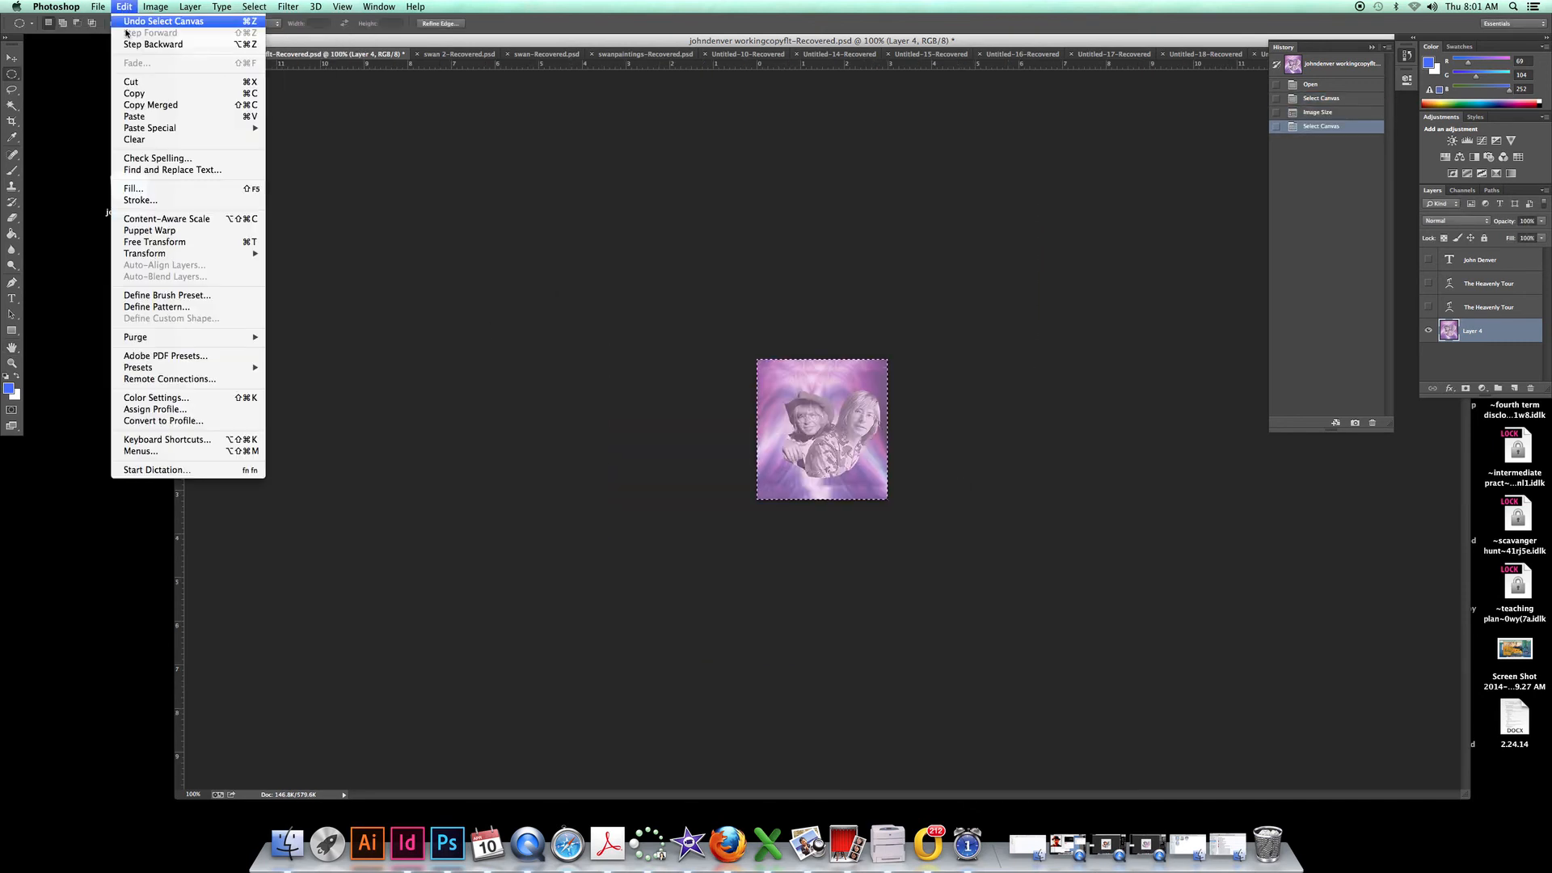
left_click(138, 94)
Step: Switch to Untitled-1, use Paste Into to place the picture inside the circular selection, and shift it about 0.2 inches left
left_click(379, 7)
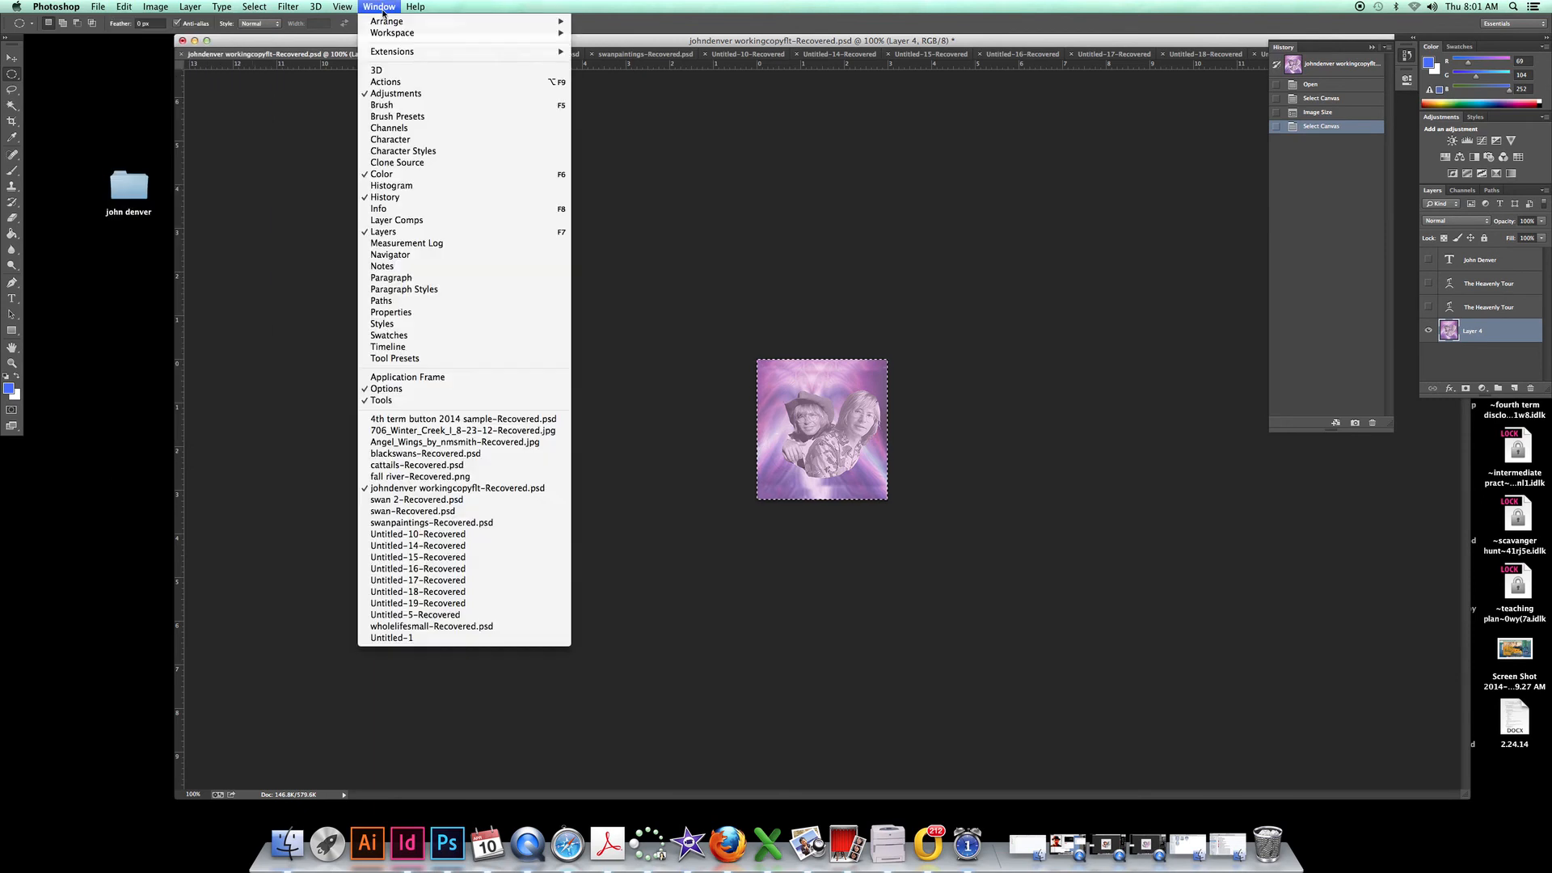
left_click(426, 639)
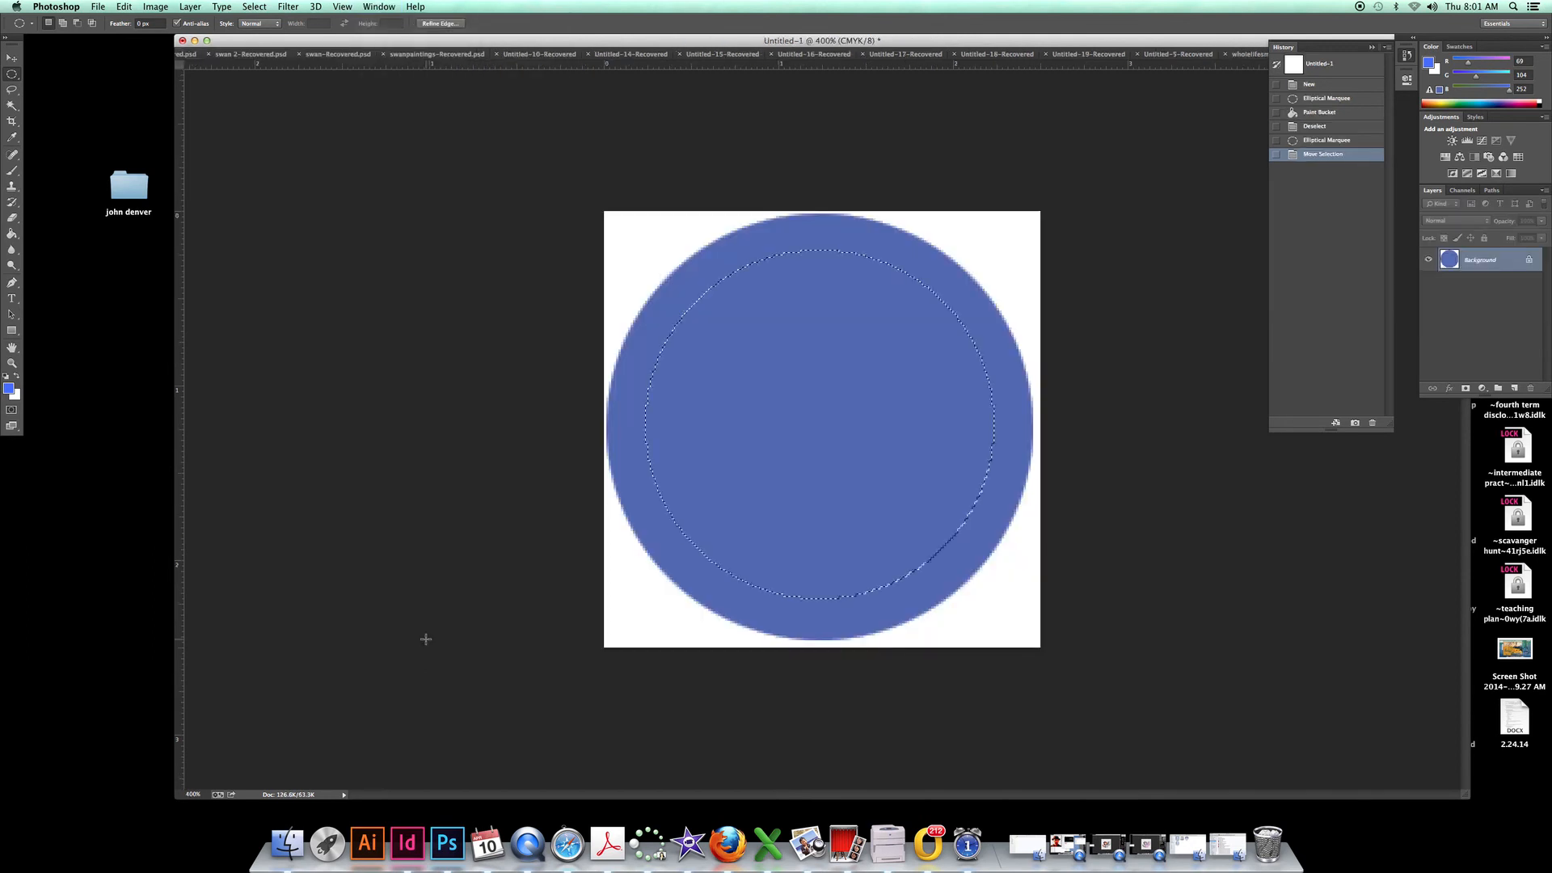
left_click(125, 6)
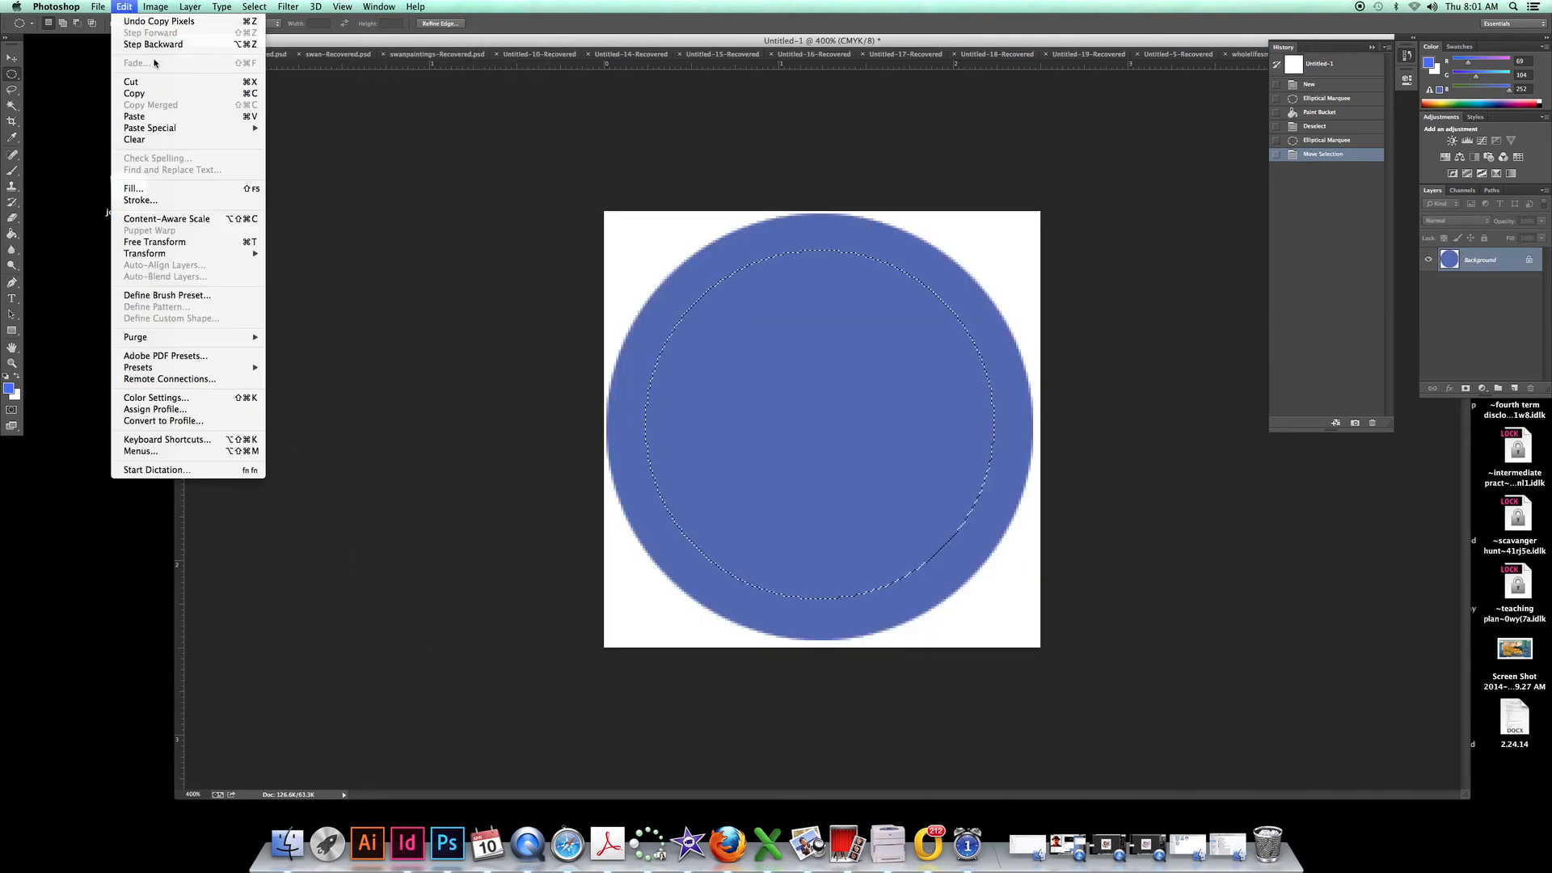
mouse_move(156, 128)
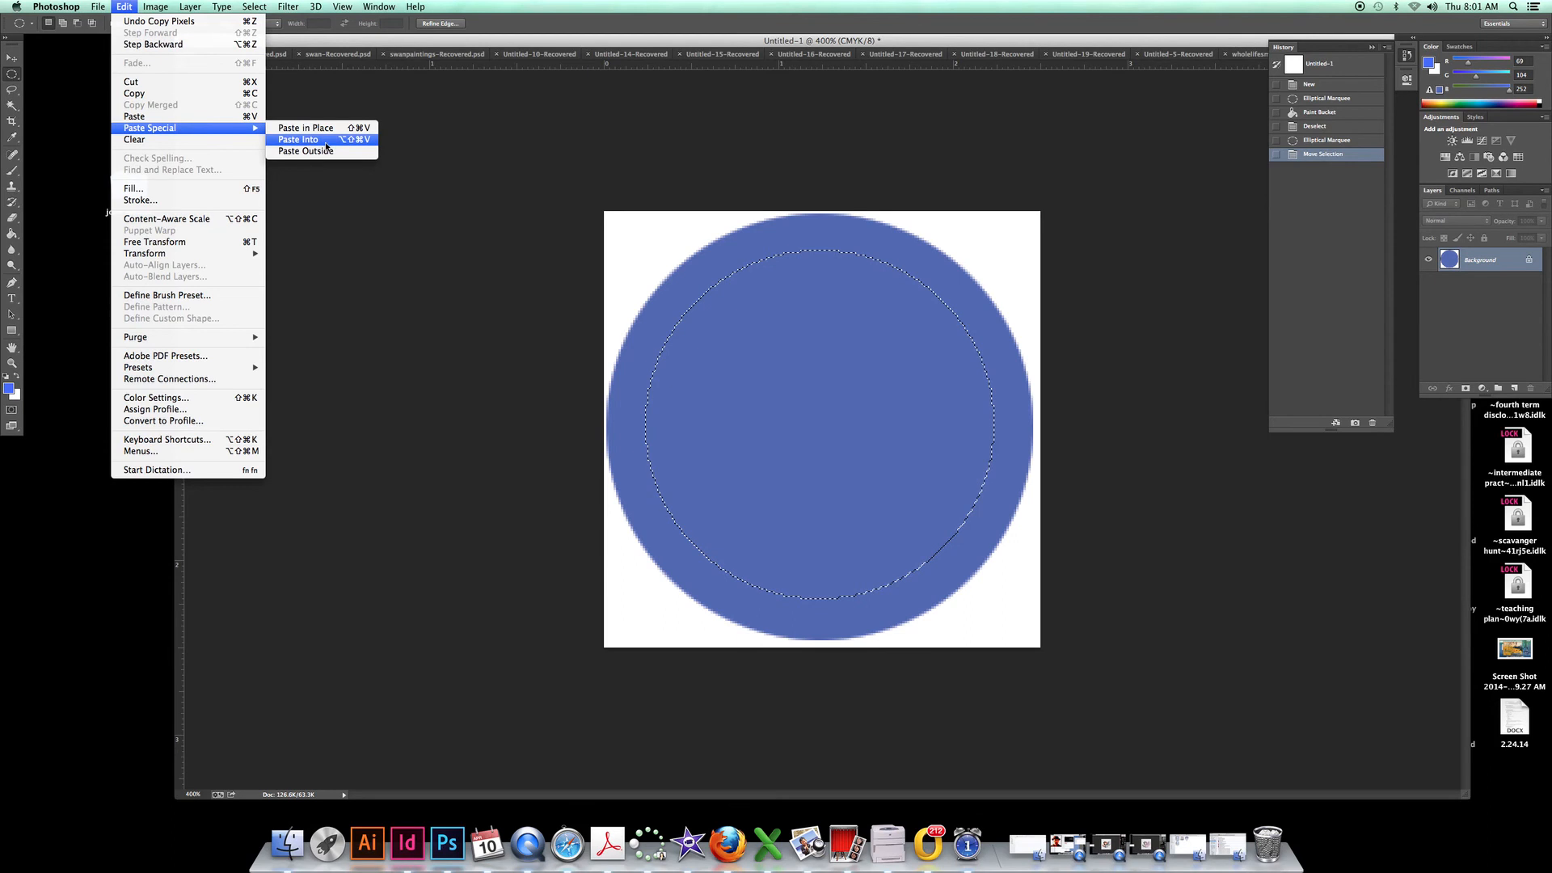
left_click(299, 139)
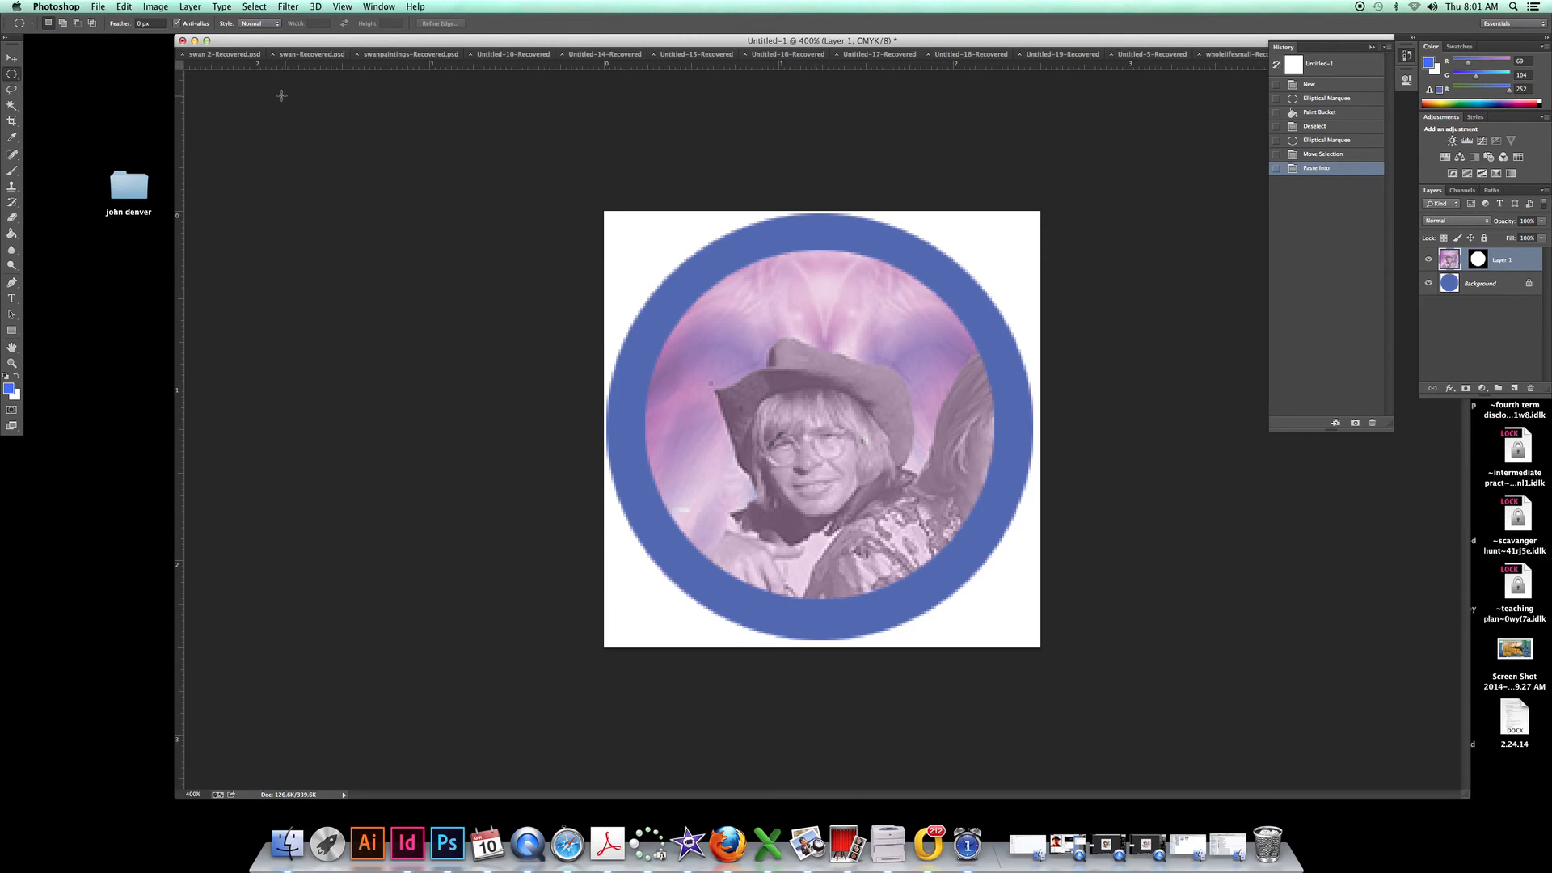
left_click(13, 56)
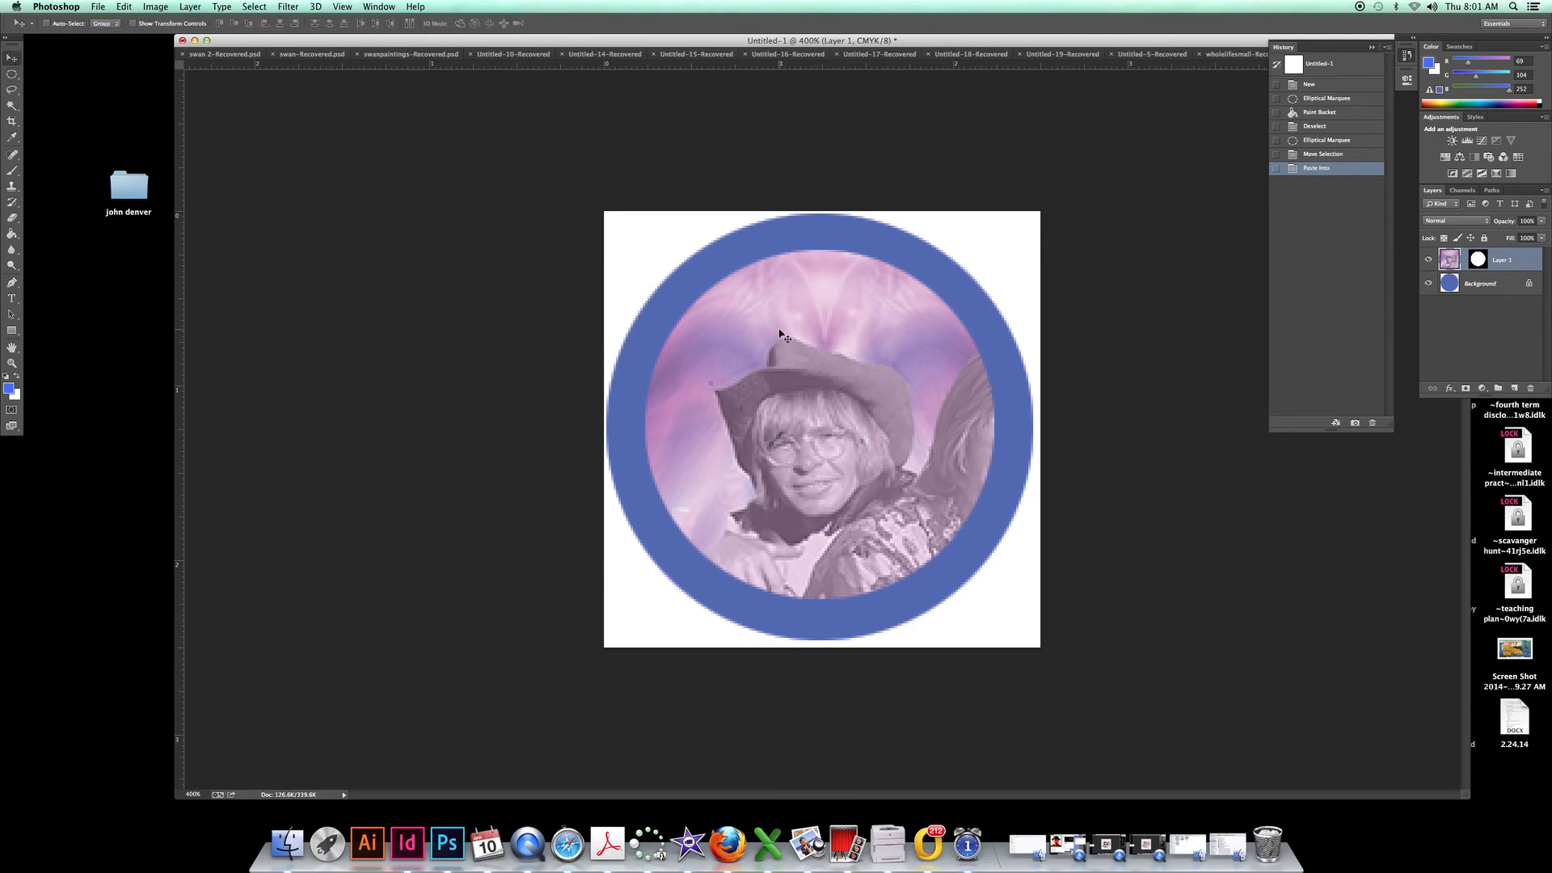
left_click_drag(768, 326, 733, 323)
Step: Scale the Layer 1 picture to about 72% and reposition it so both figures fit inside the inner circle
left_click(157, 7)
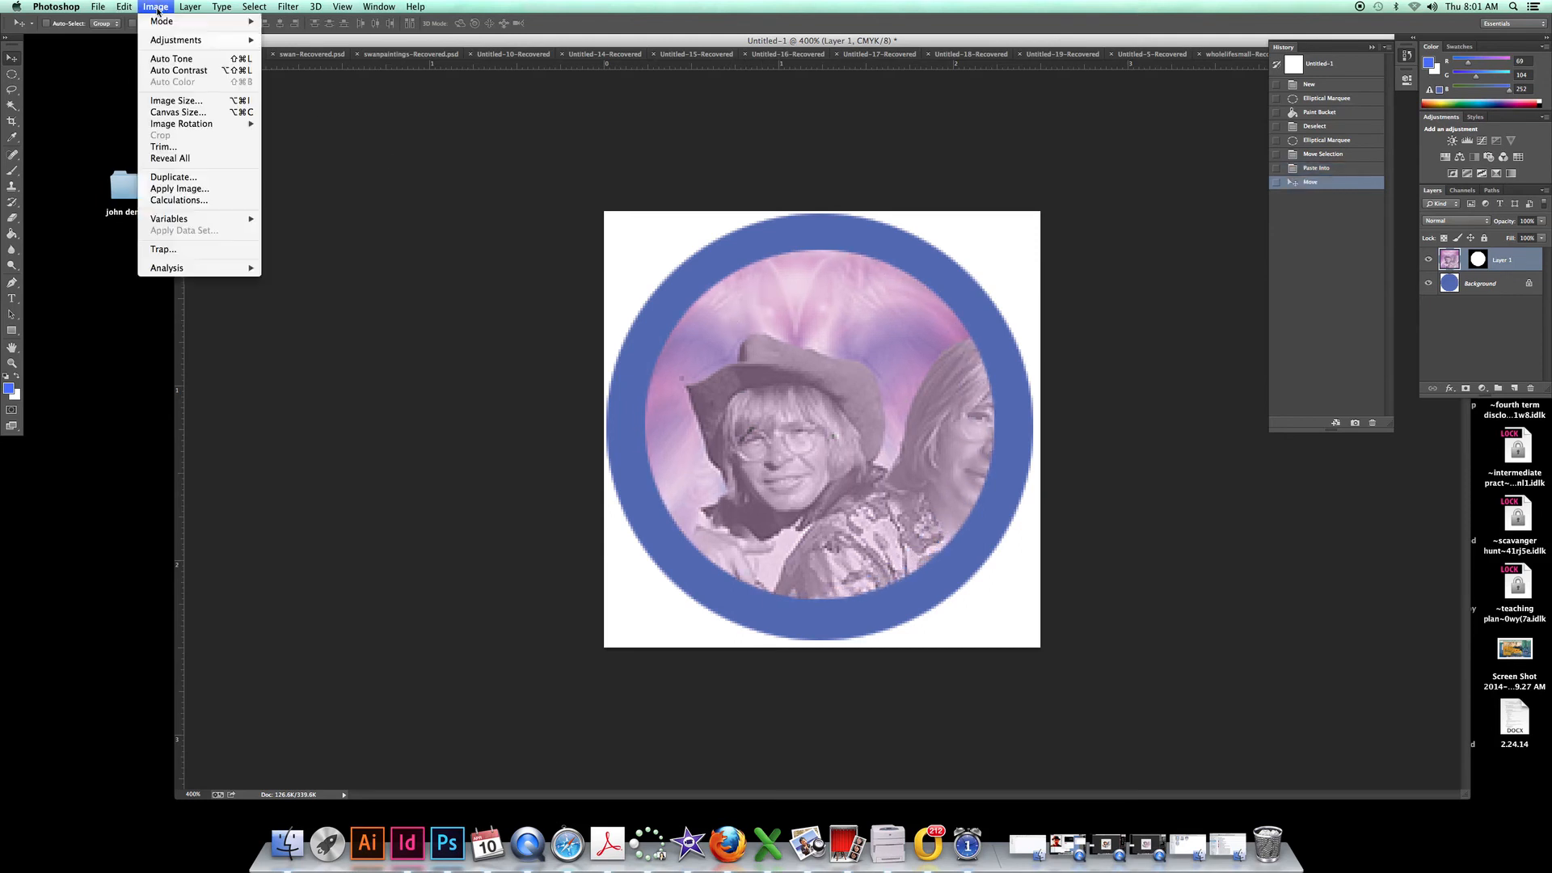
mouse_move(133, 11)
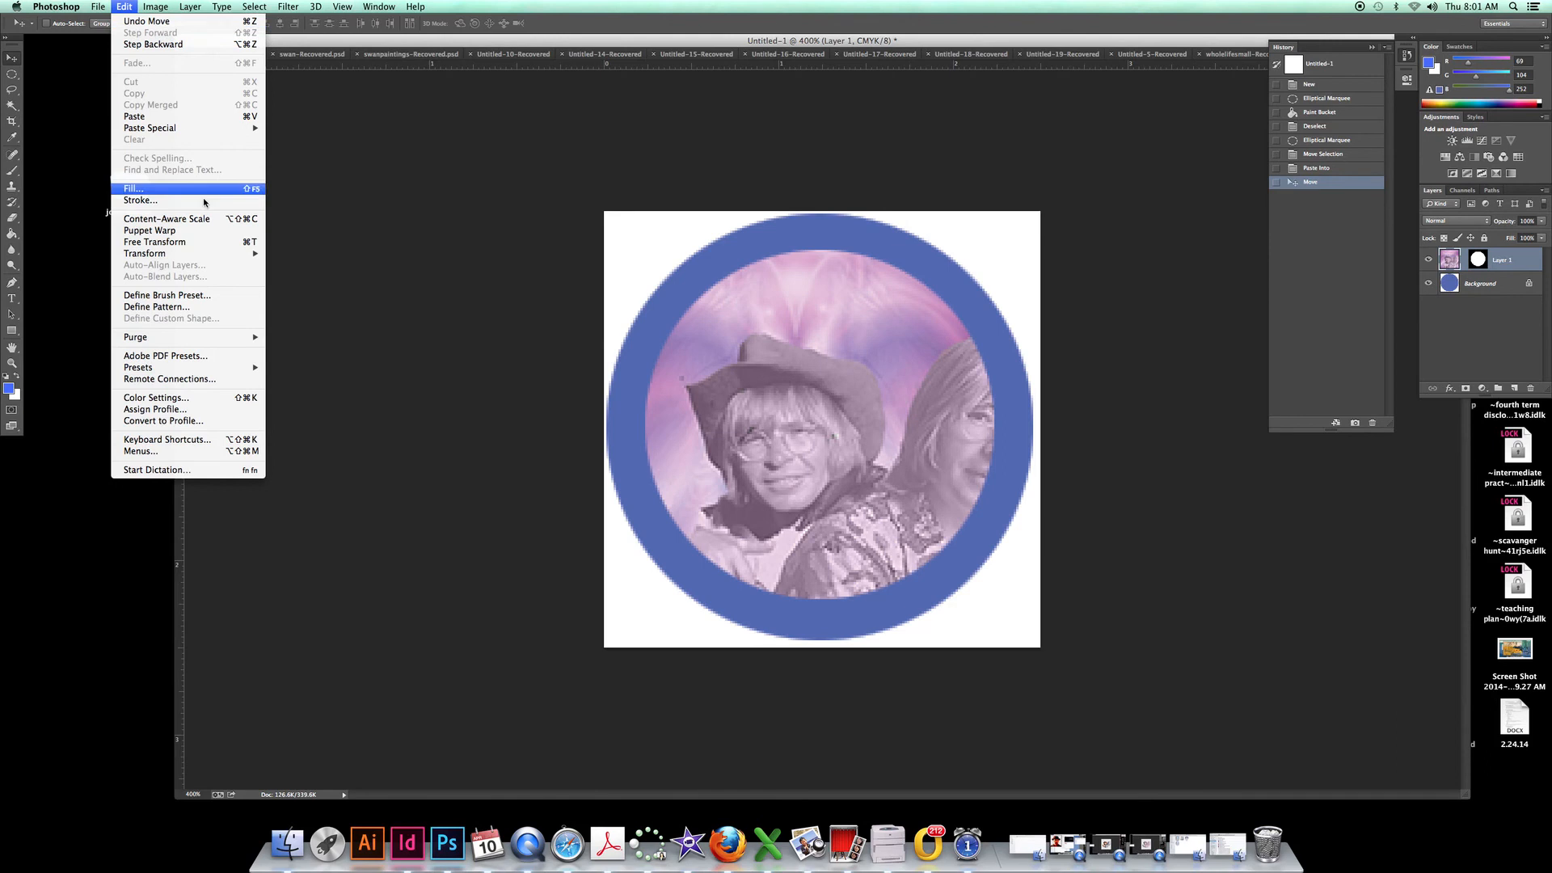
mouse_move(223, 255)
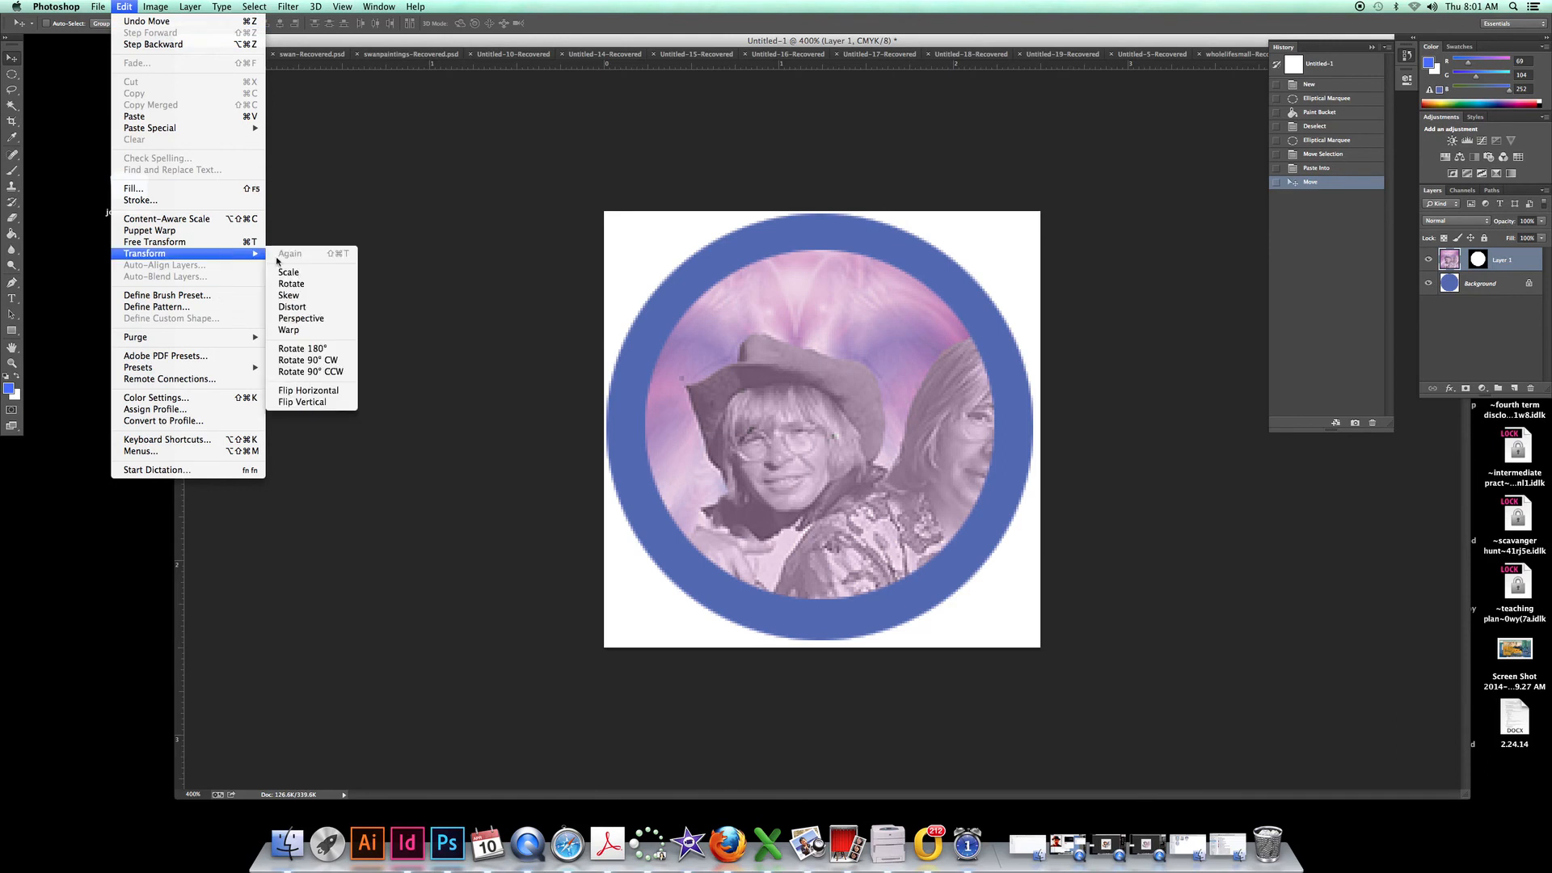
left_click(310, 273)
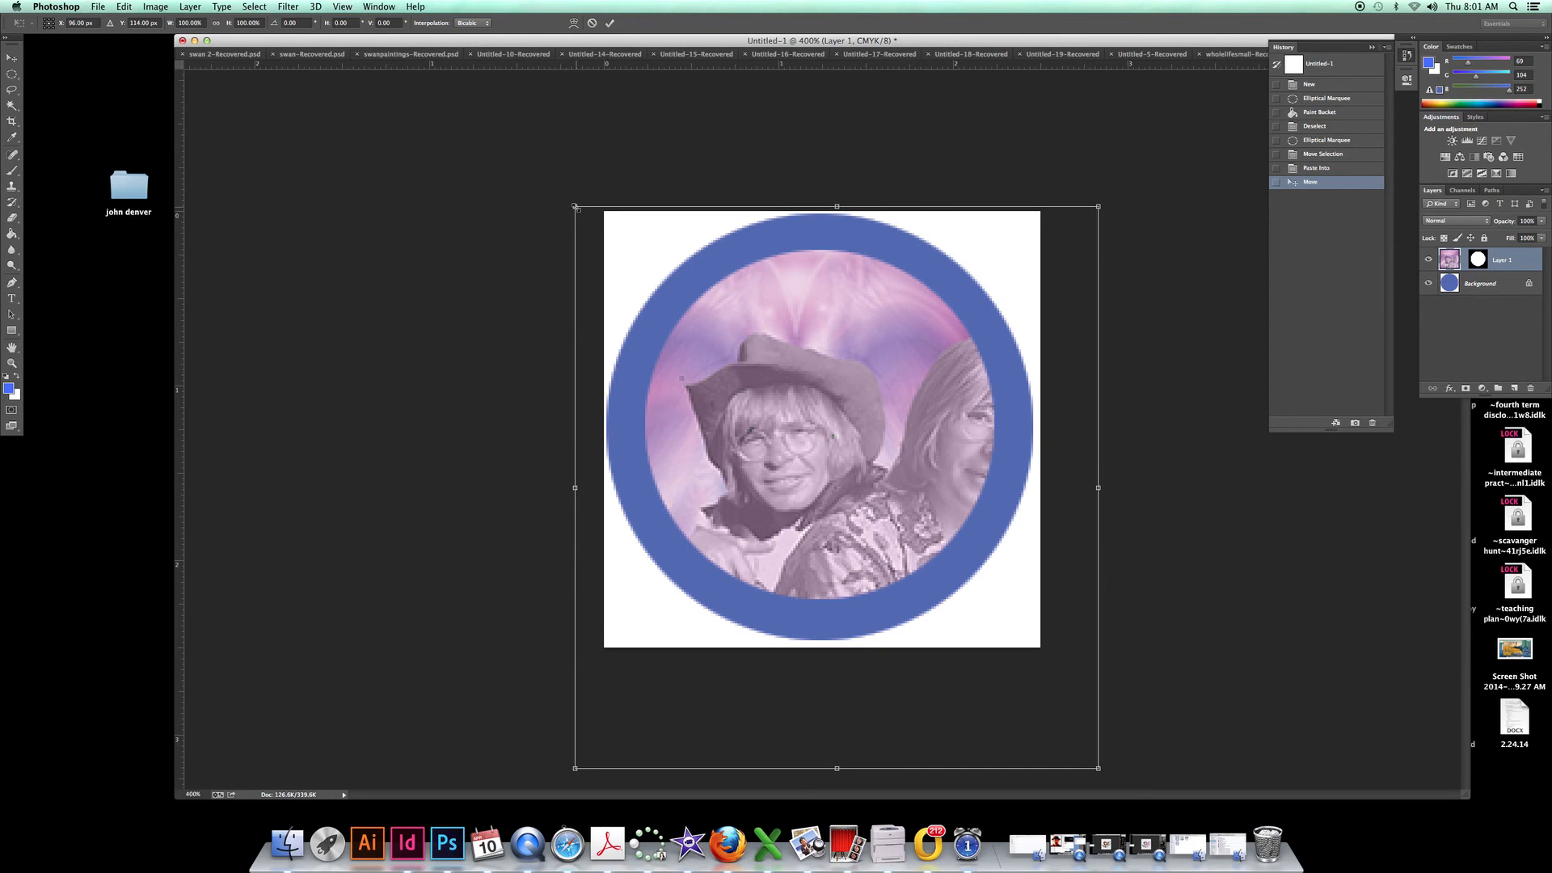
left_click_drag(575, 206, 660, 299)
left_click_drag(822, 454, 736, 365)
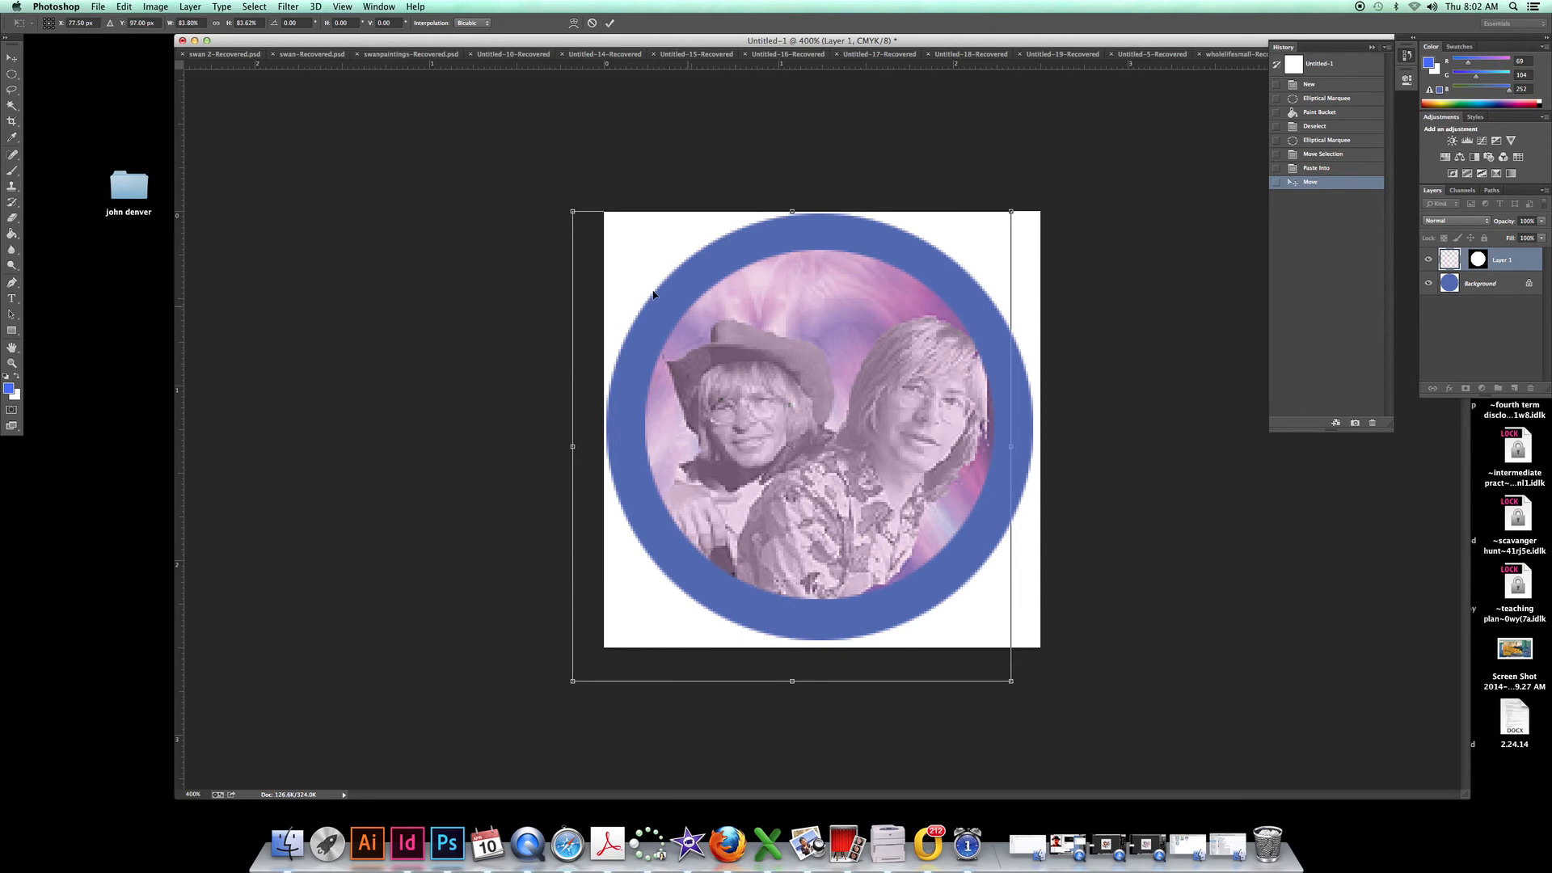
left_click_drag(572, 212, 606, 248)
left_click_drag(784, 436, 769, 394)
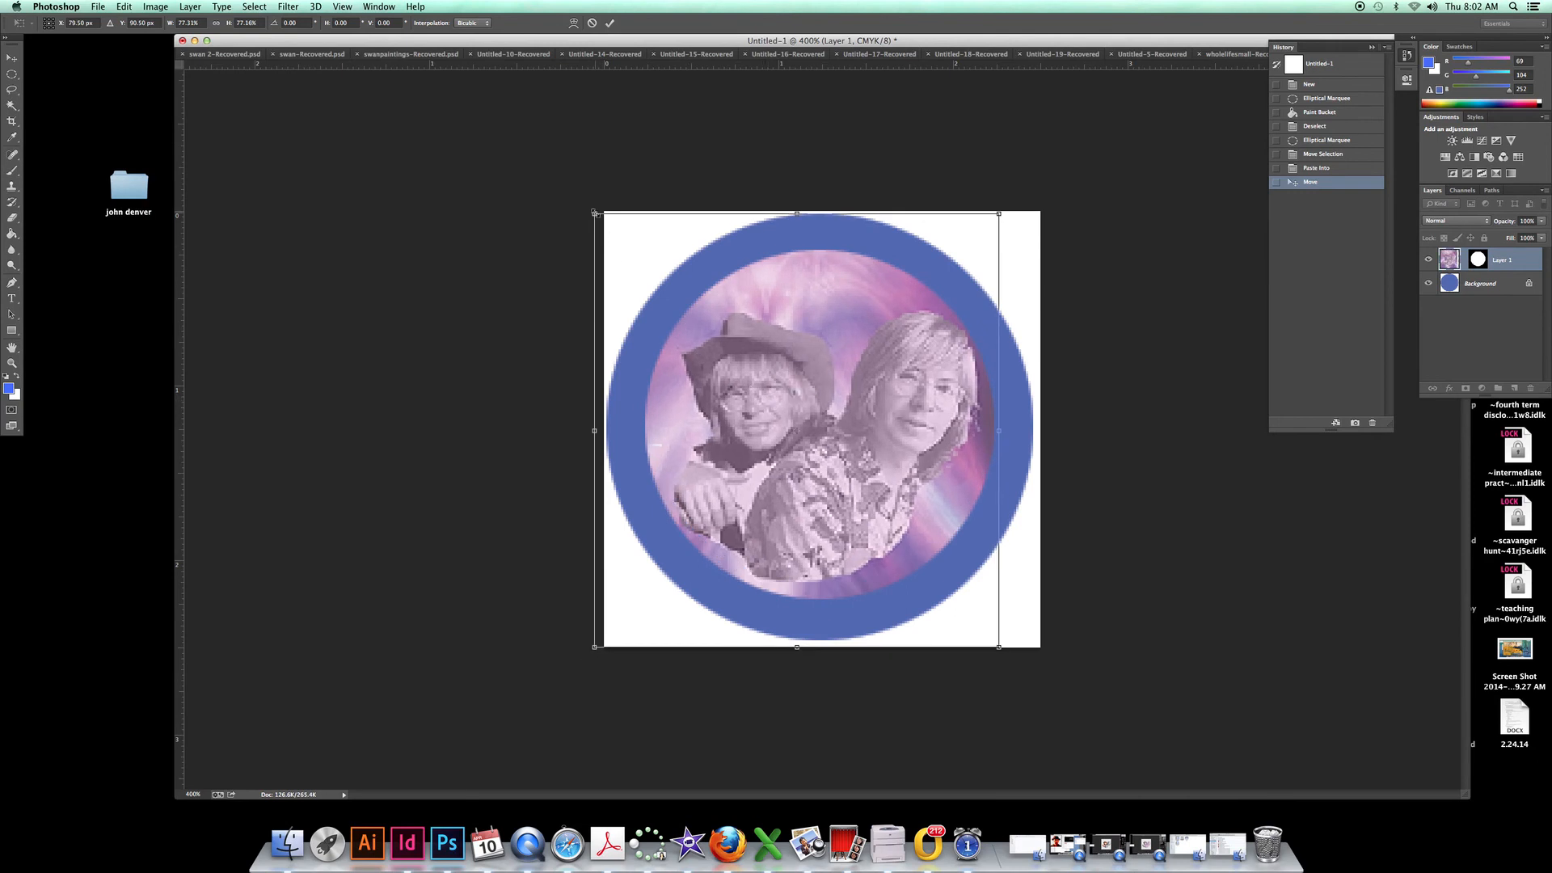
left_click_drag(595, 214, 623, 243)
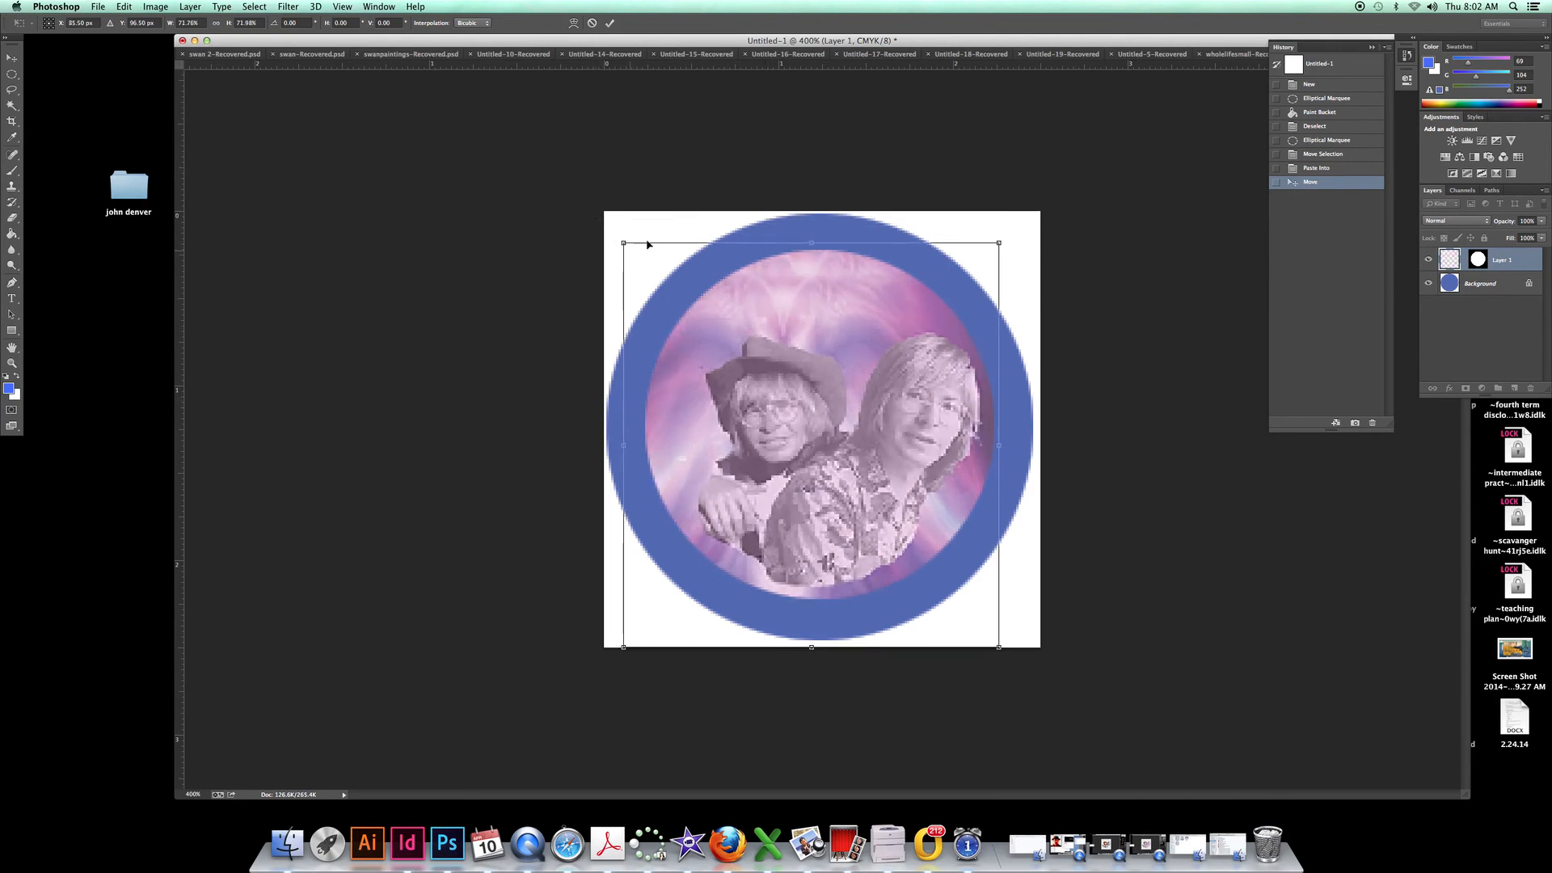
left_click_drag(811, 424, 804, 417)
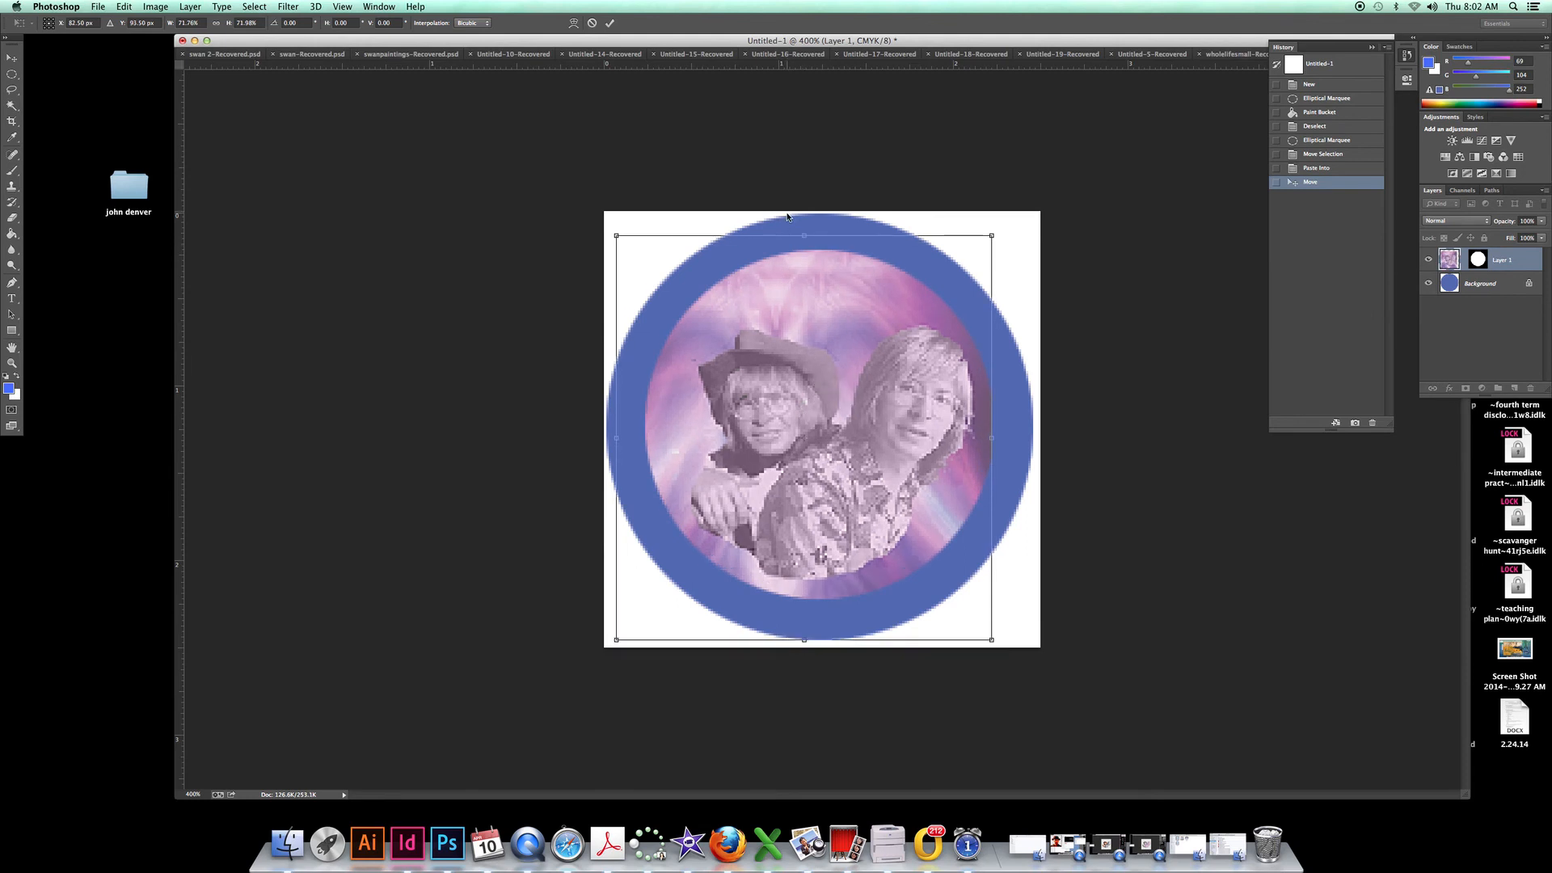
key("Return")
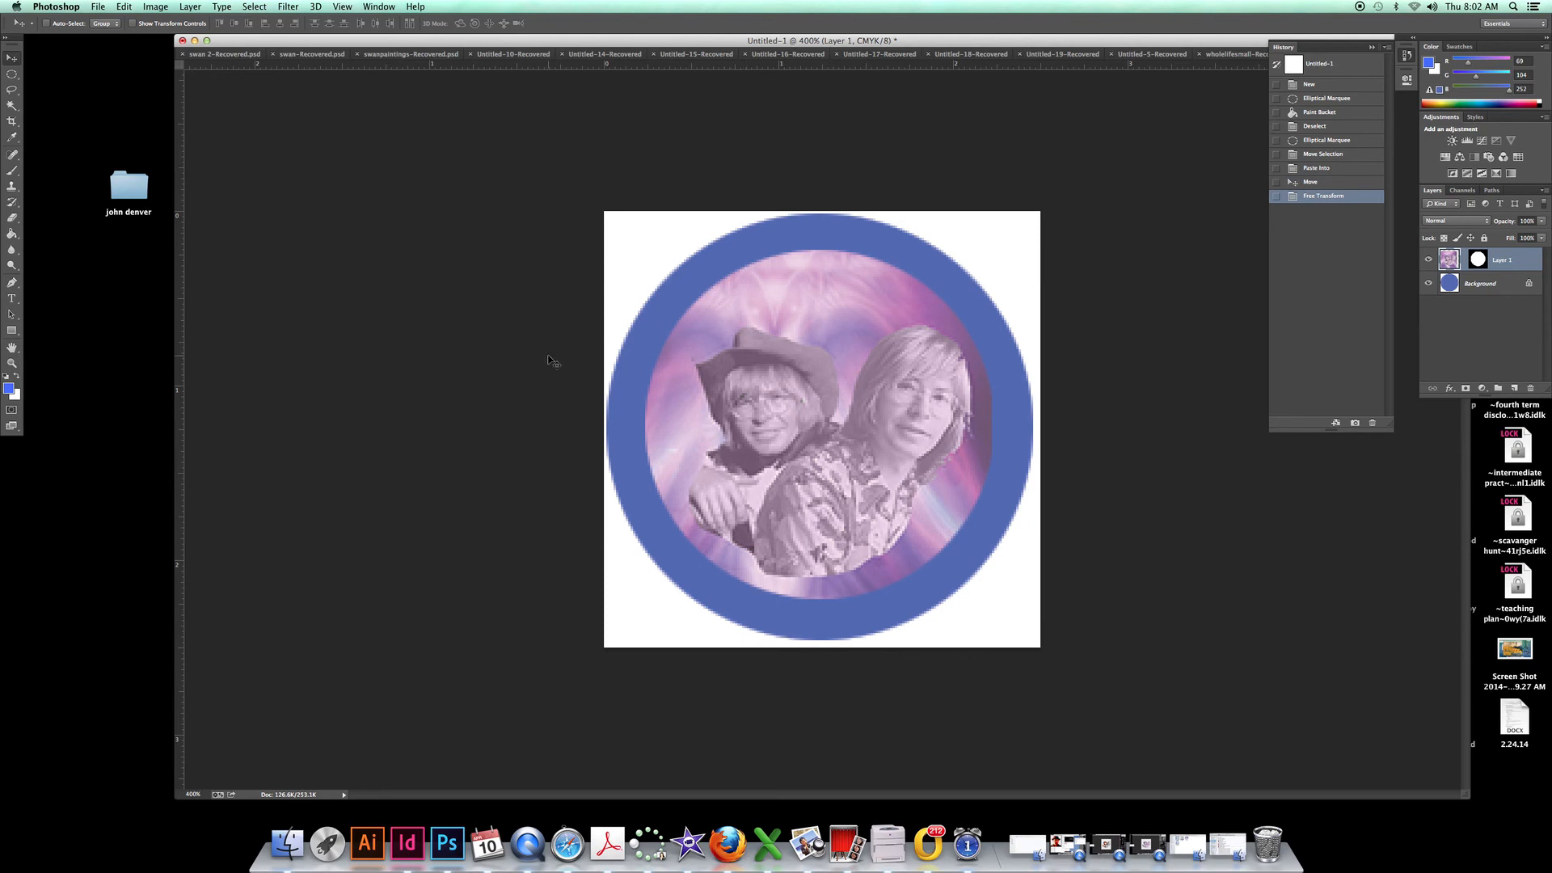
Step: Add a centred 14 pt text line reading "John Denver" near the top edge of the button
left_click(12, 298)
left_click(396, 349)
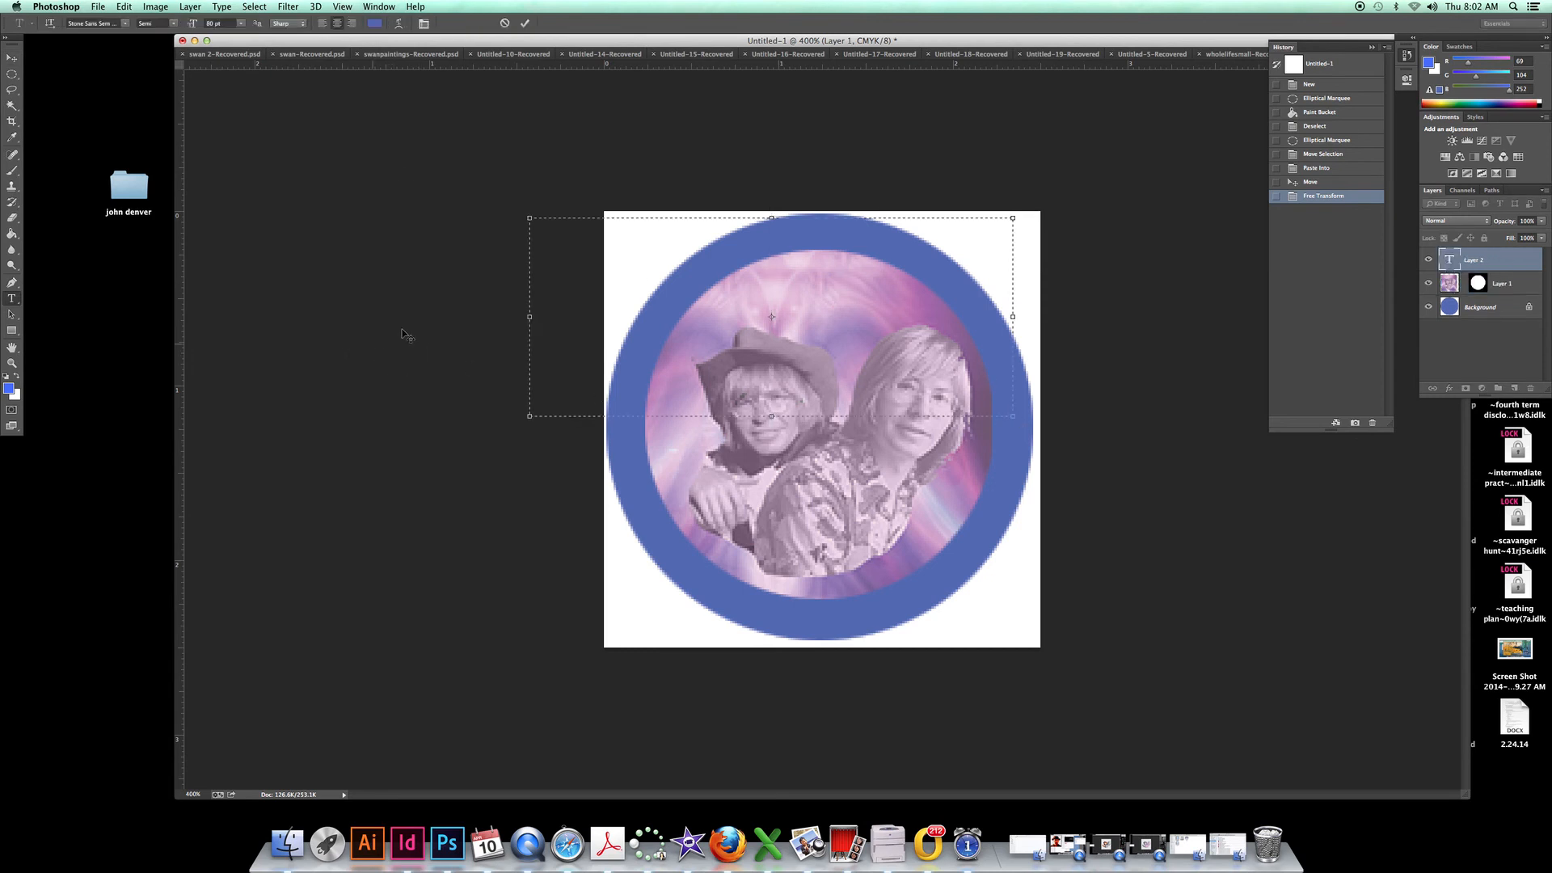
left_click(246, 25)
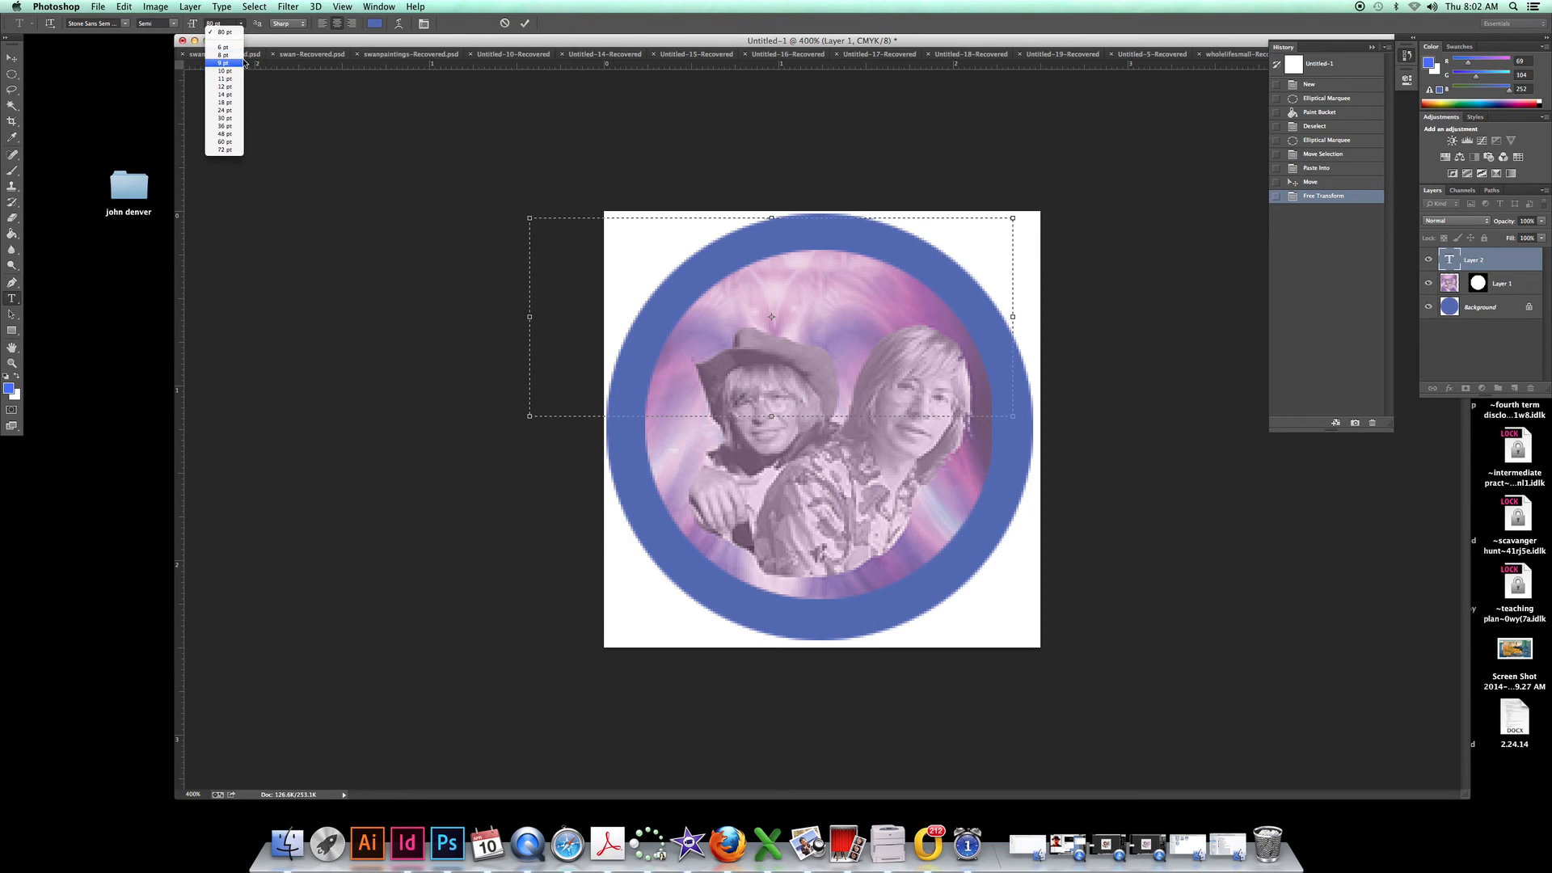
left_click(230, 110)
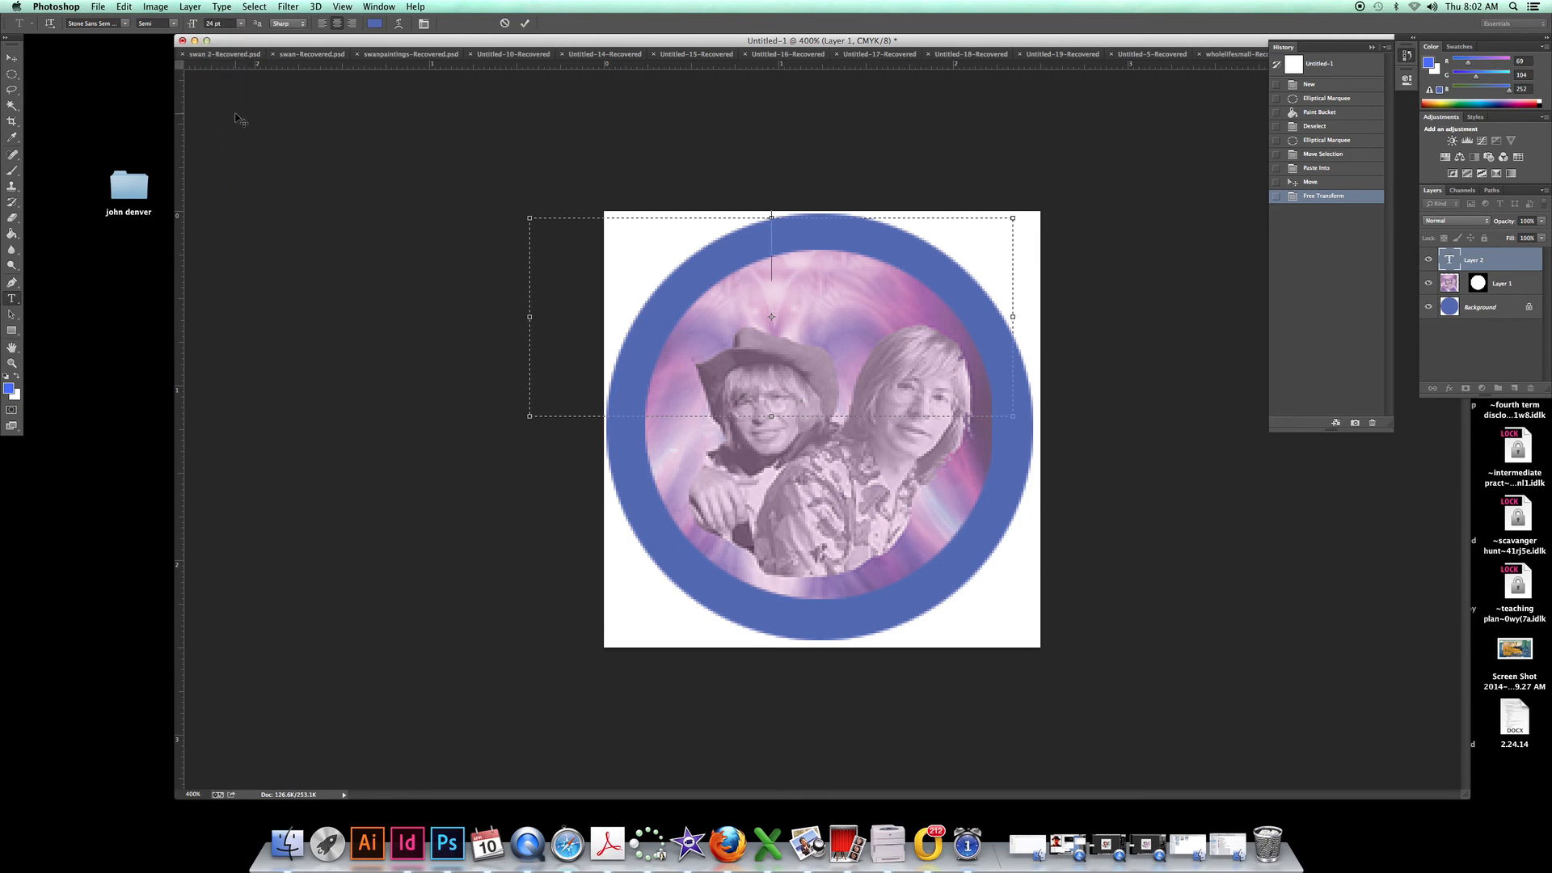
left_click(240, 26)
left_click(225, 95)
type("John Denver")
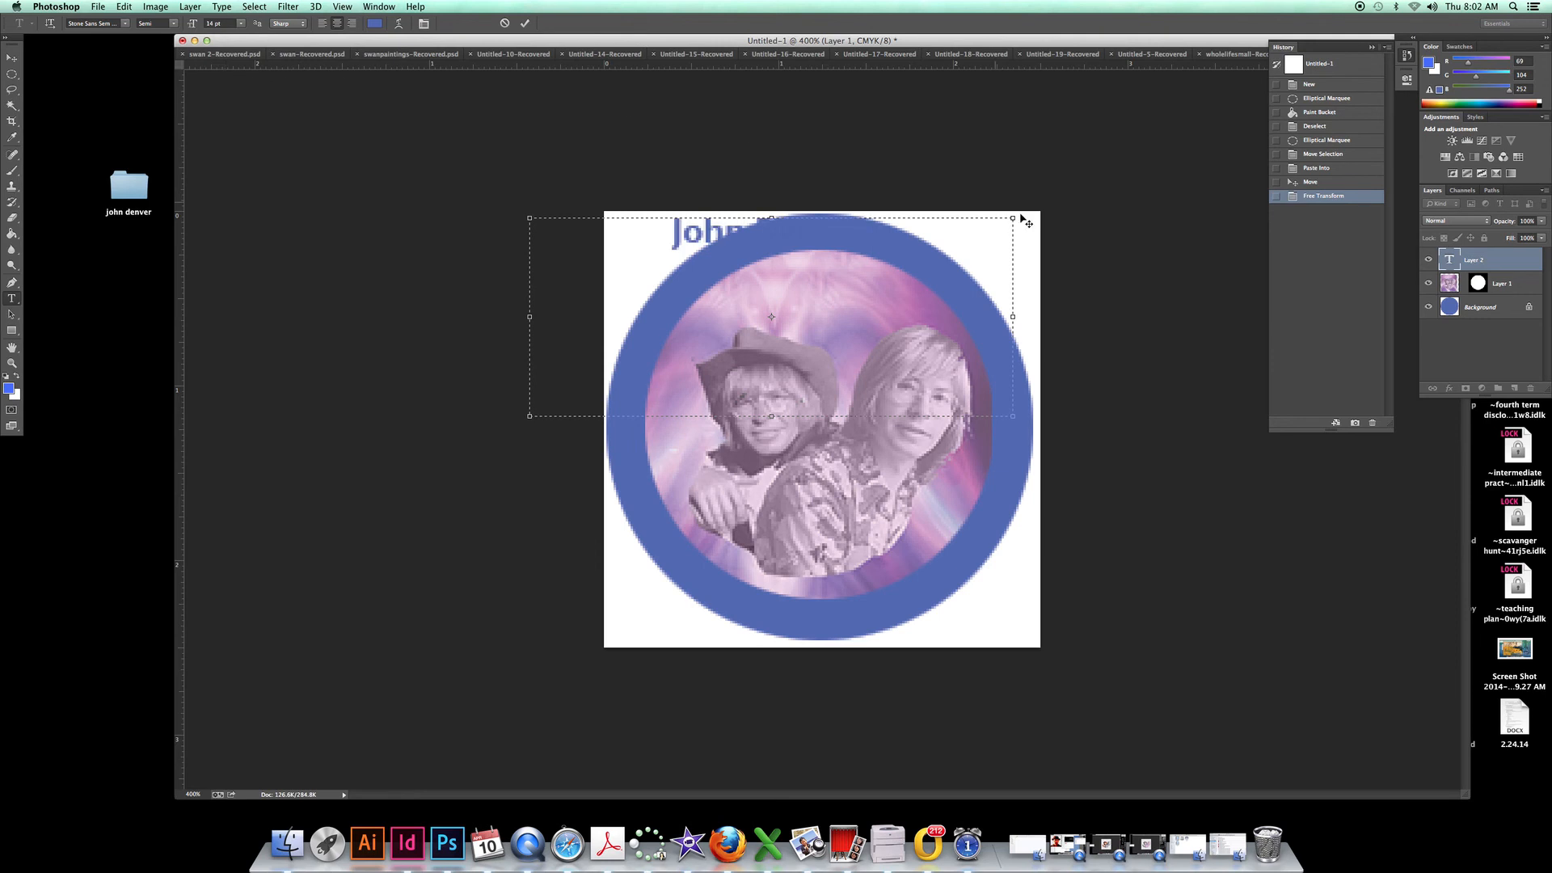
Step: Select the whole John Denver text and set its font size to 18 pt
left_click_drag(673, 235, 908, 263)
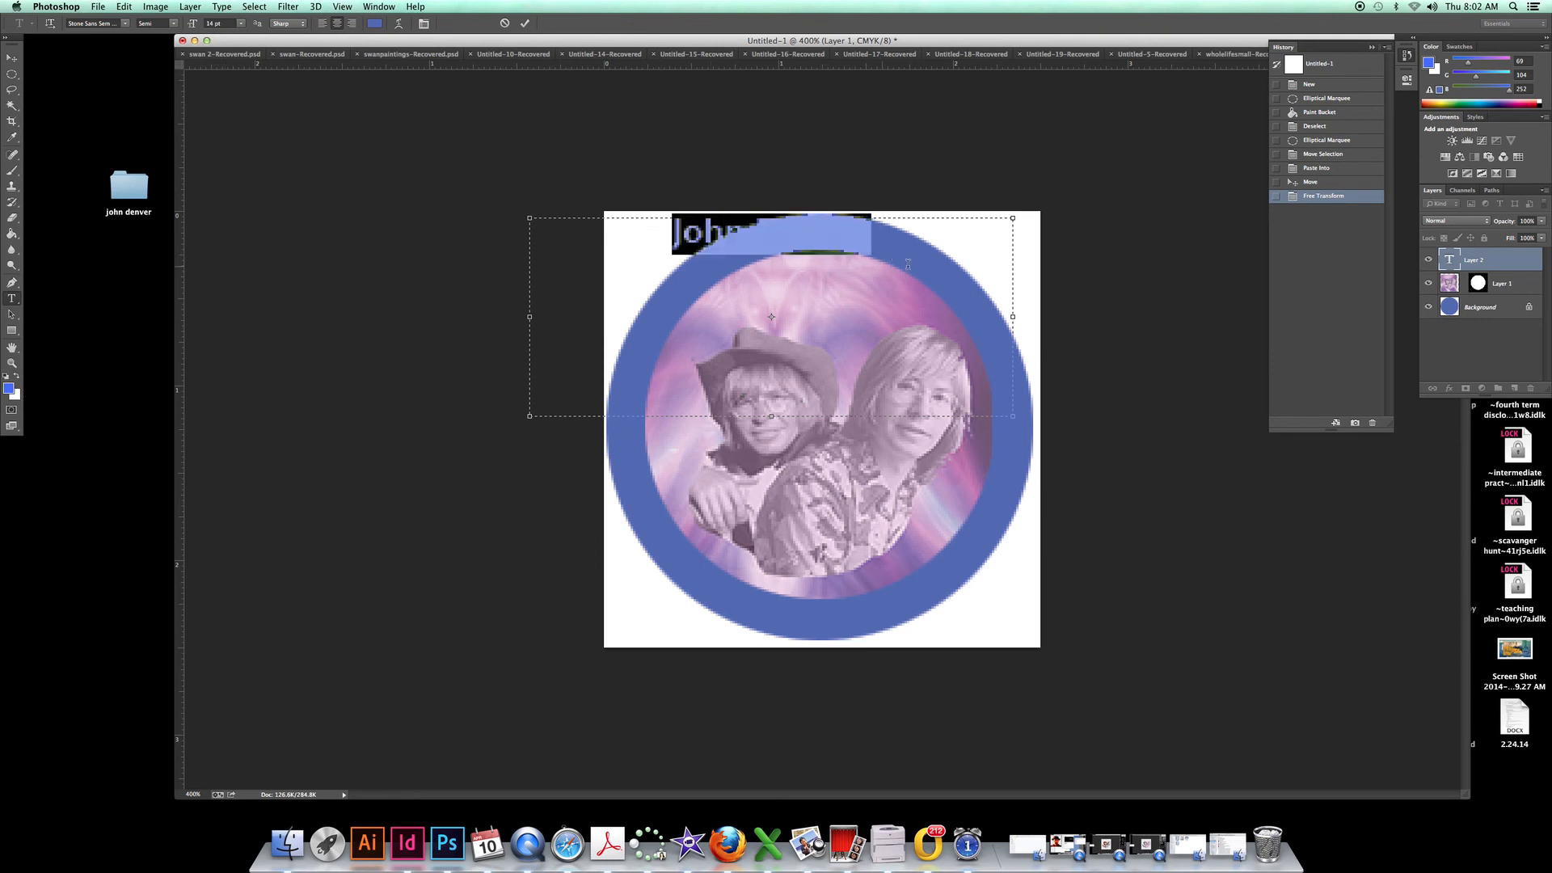
left_click(244, 25)
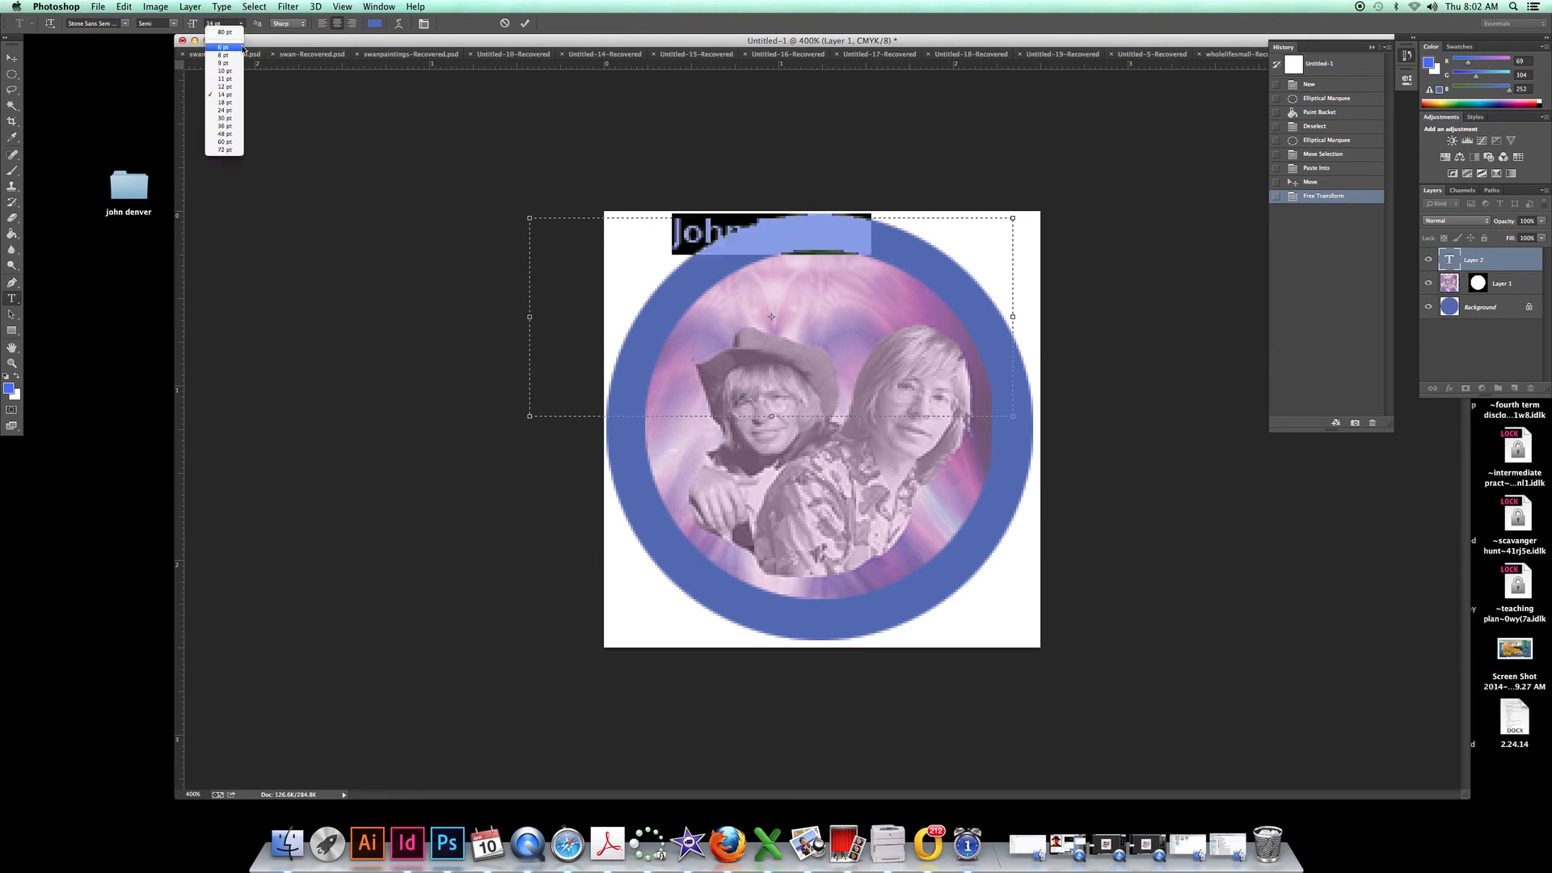
left_click(228, 118)
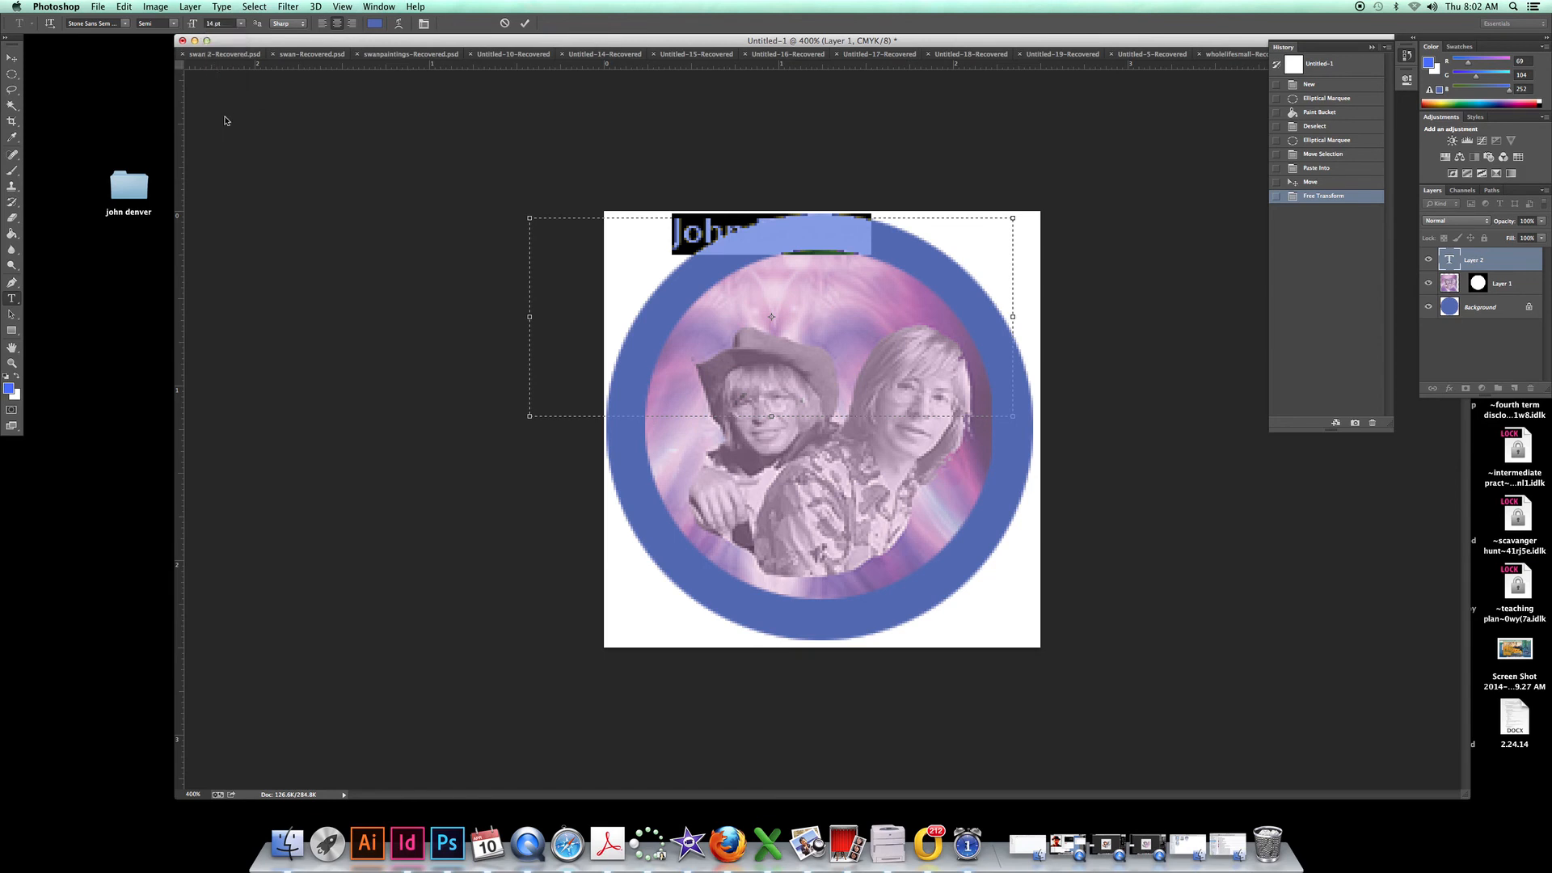
left_click(241, 27)
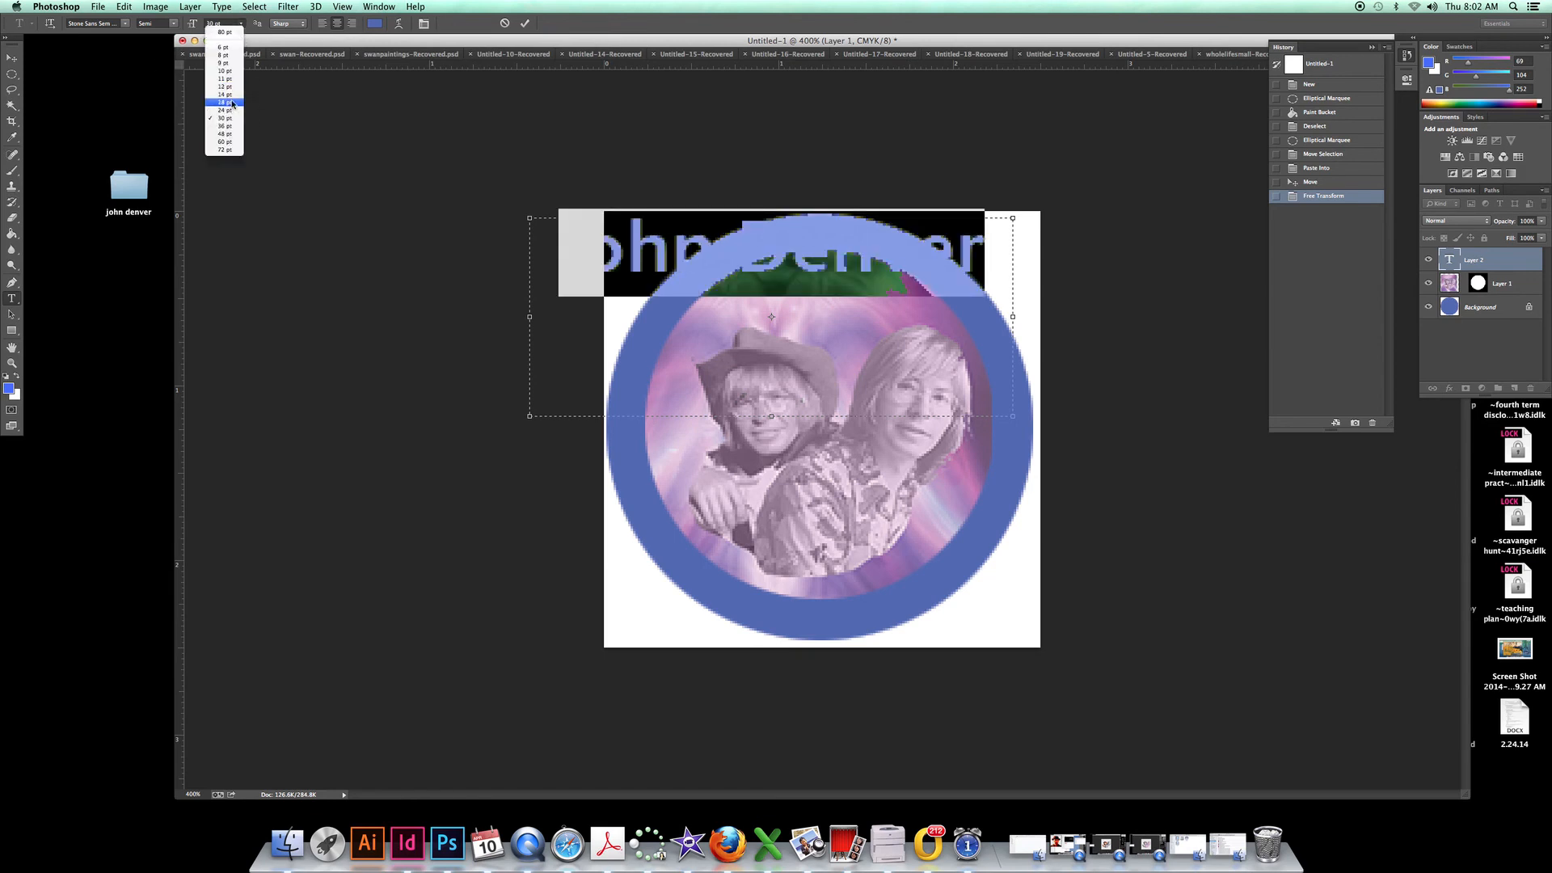
left_click(226, 118)
Step: Try a lilac sampled from the artwork on the John Denver text, recolour it purple #8508c3, and set it to 24 pt
left_click(12, 138)
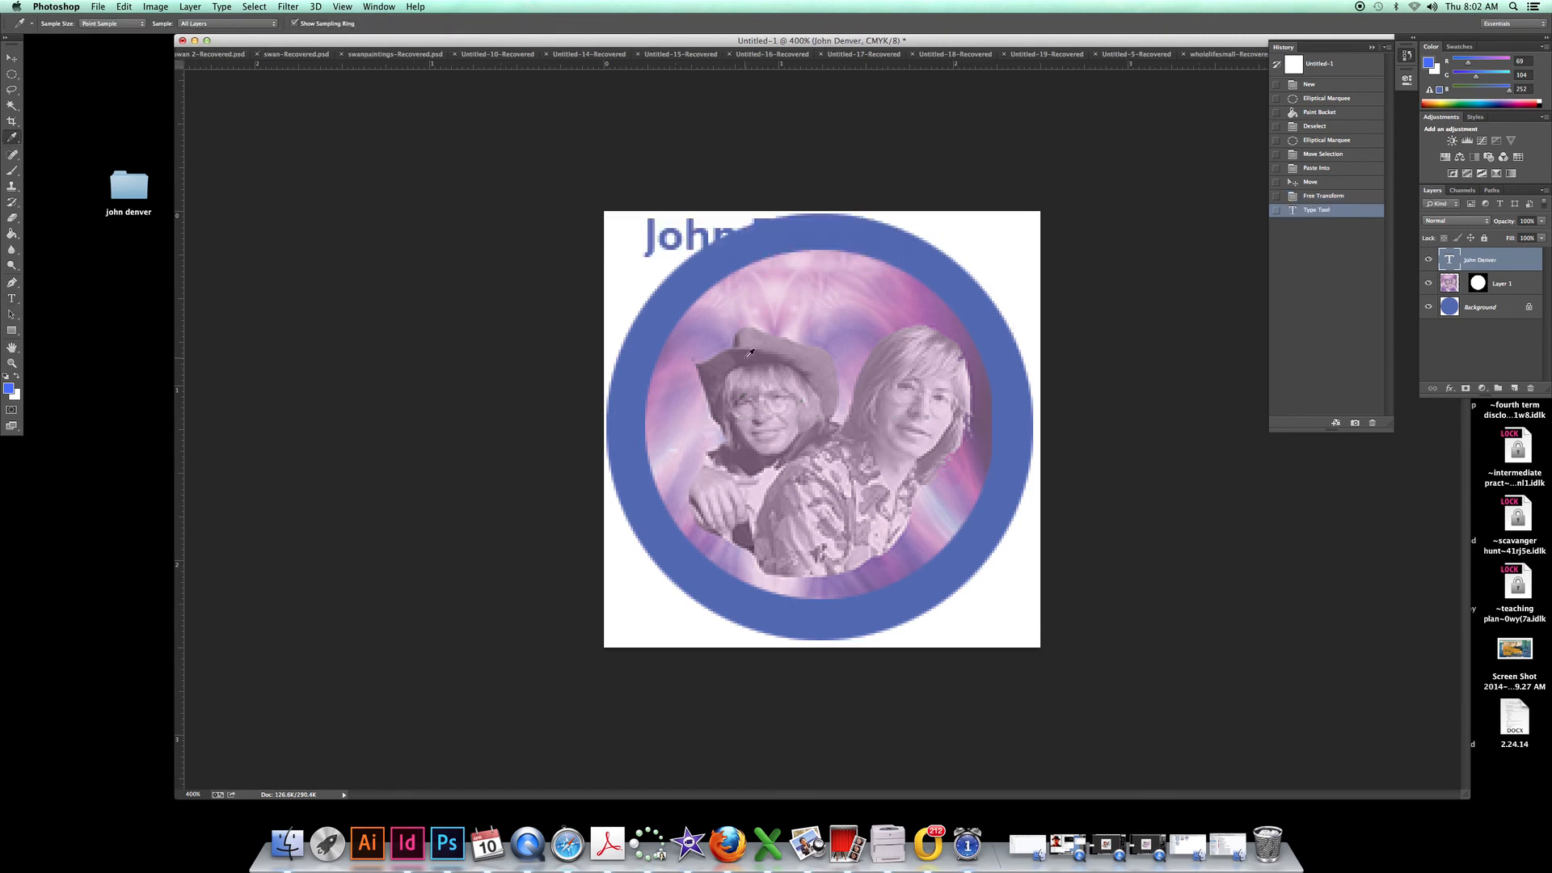
left_click(731, 321)
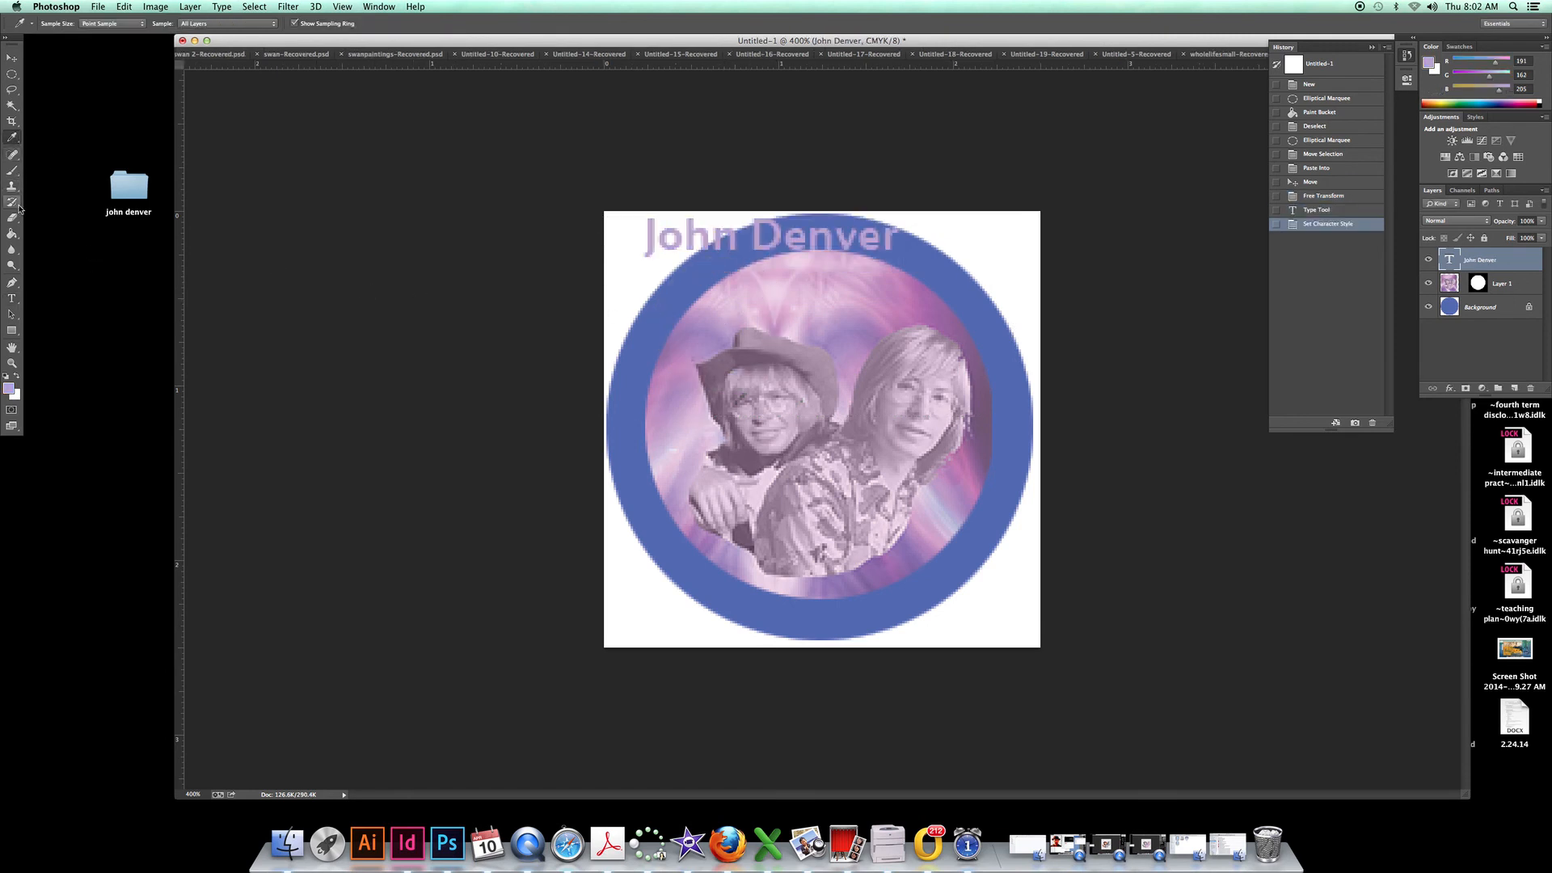
left_click(11, 298)
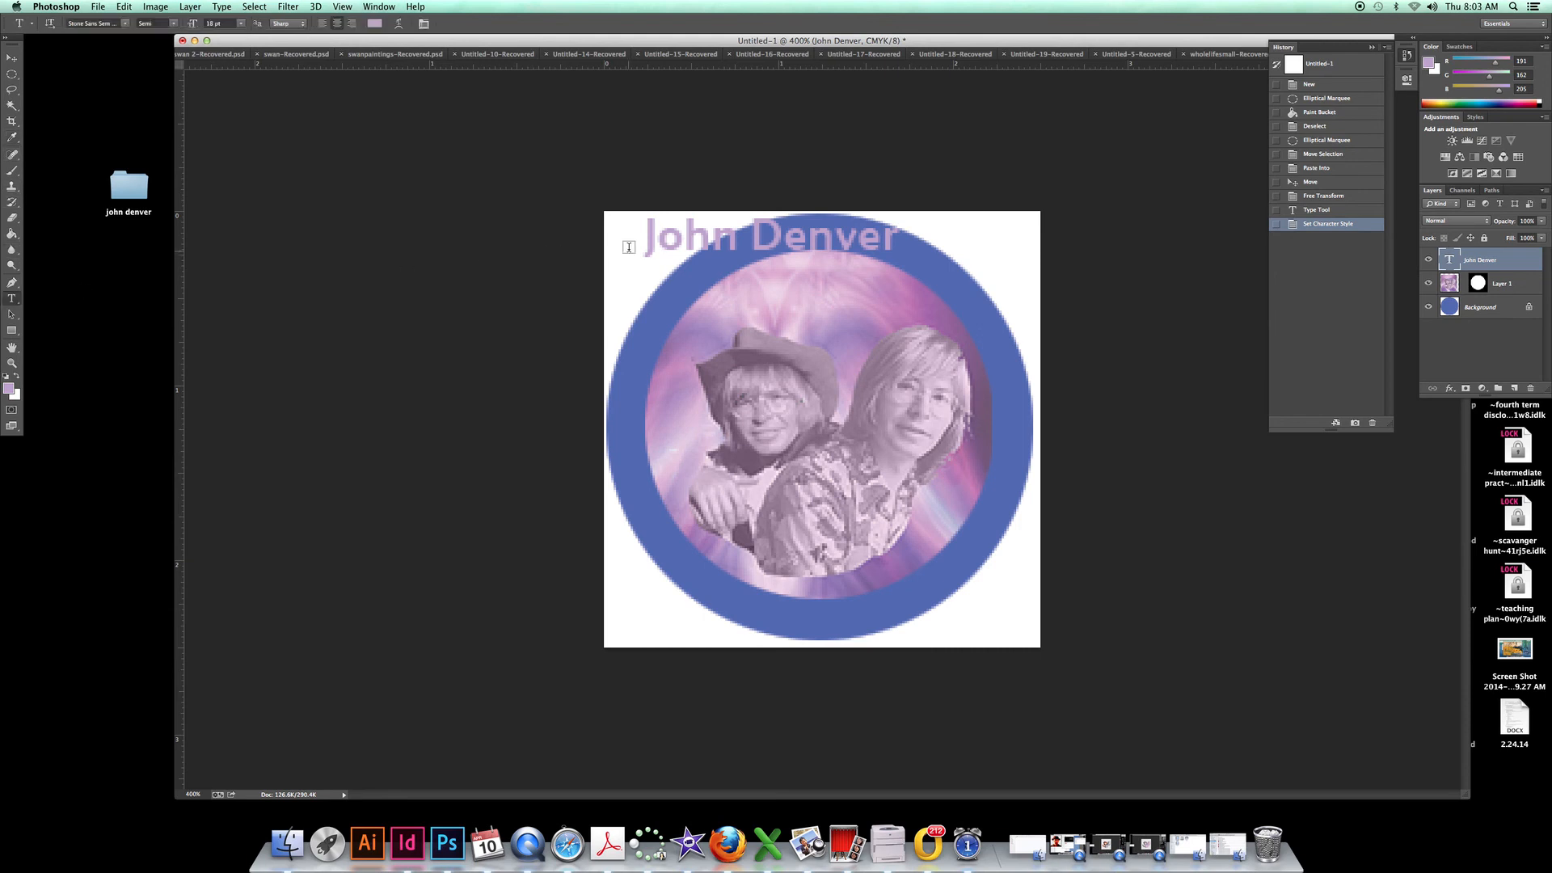
left_click(660, 237)
left_click_drag(644, 238, 942, 288)
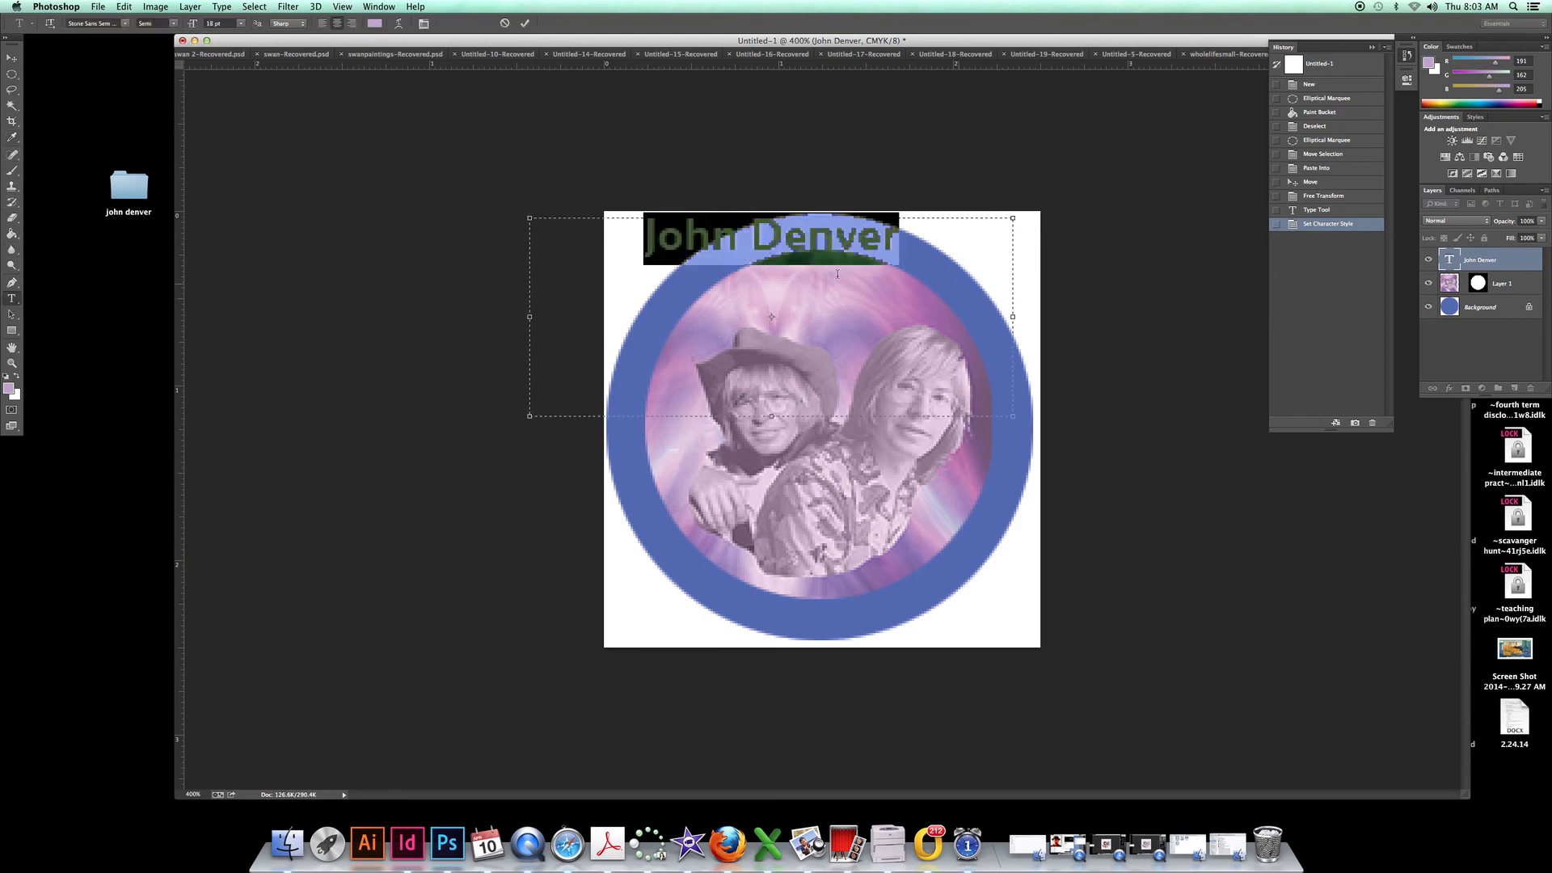
left_click(10, 388)
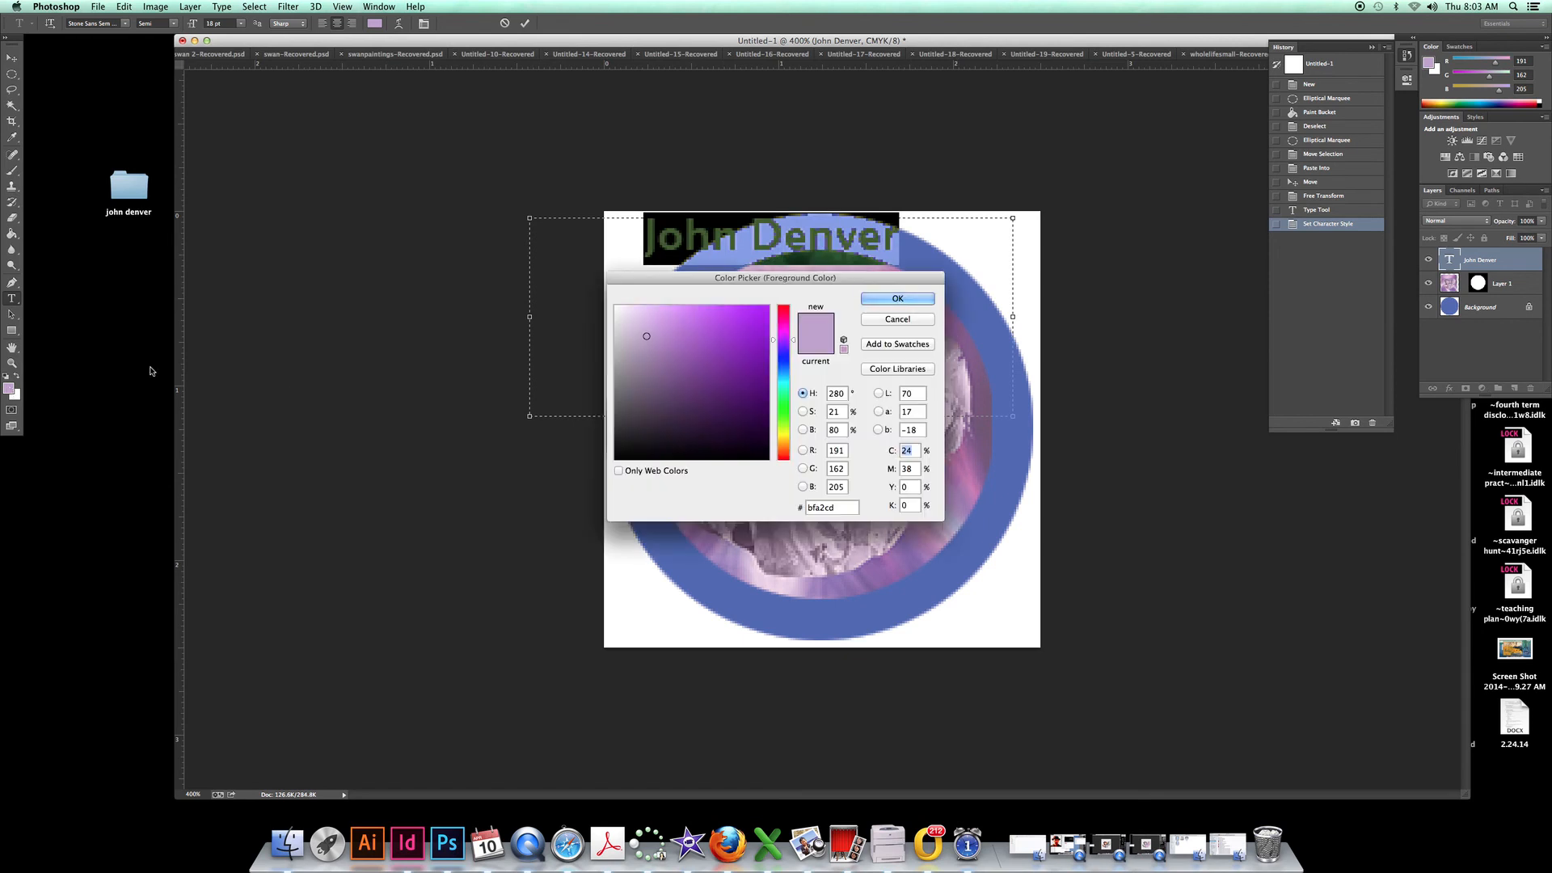
left_click(763, 342)
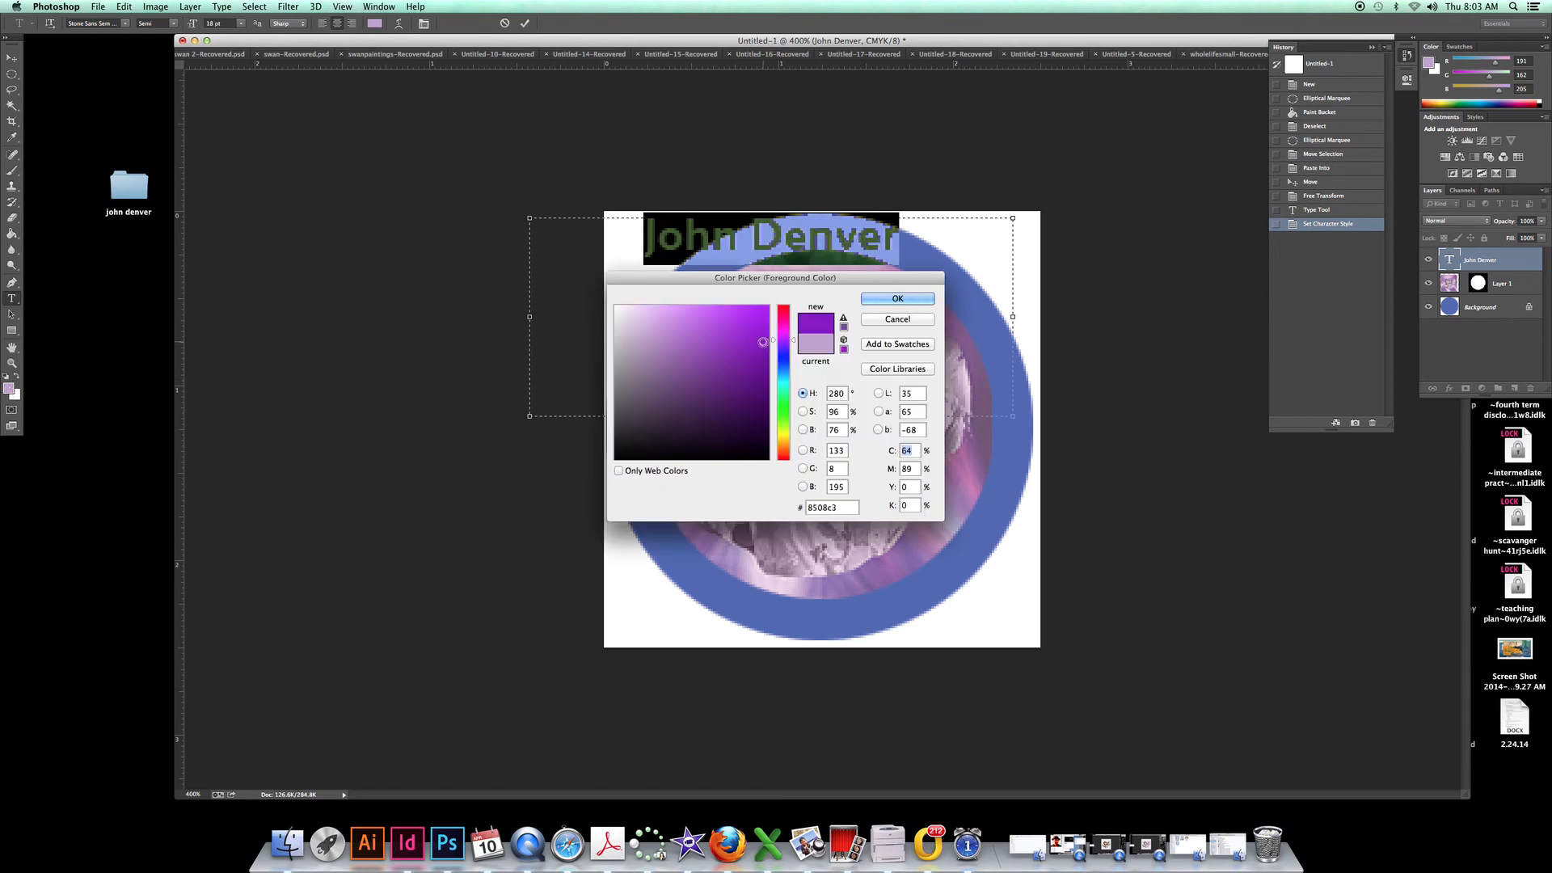
left_click(894, 297)
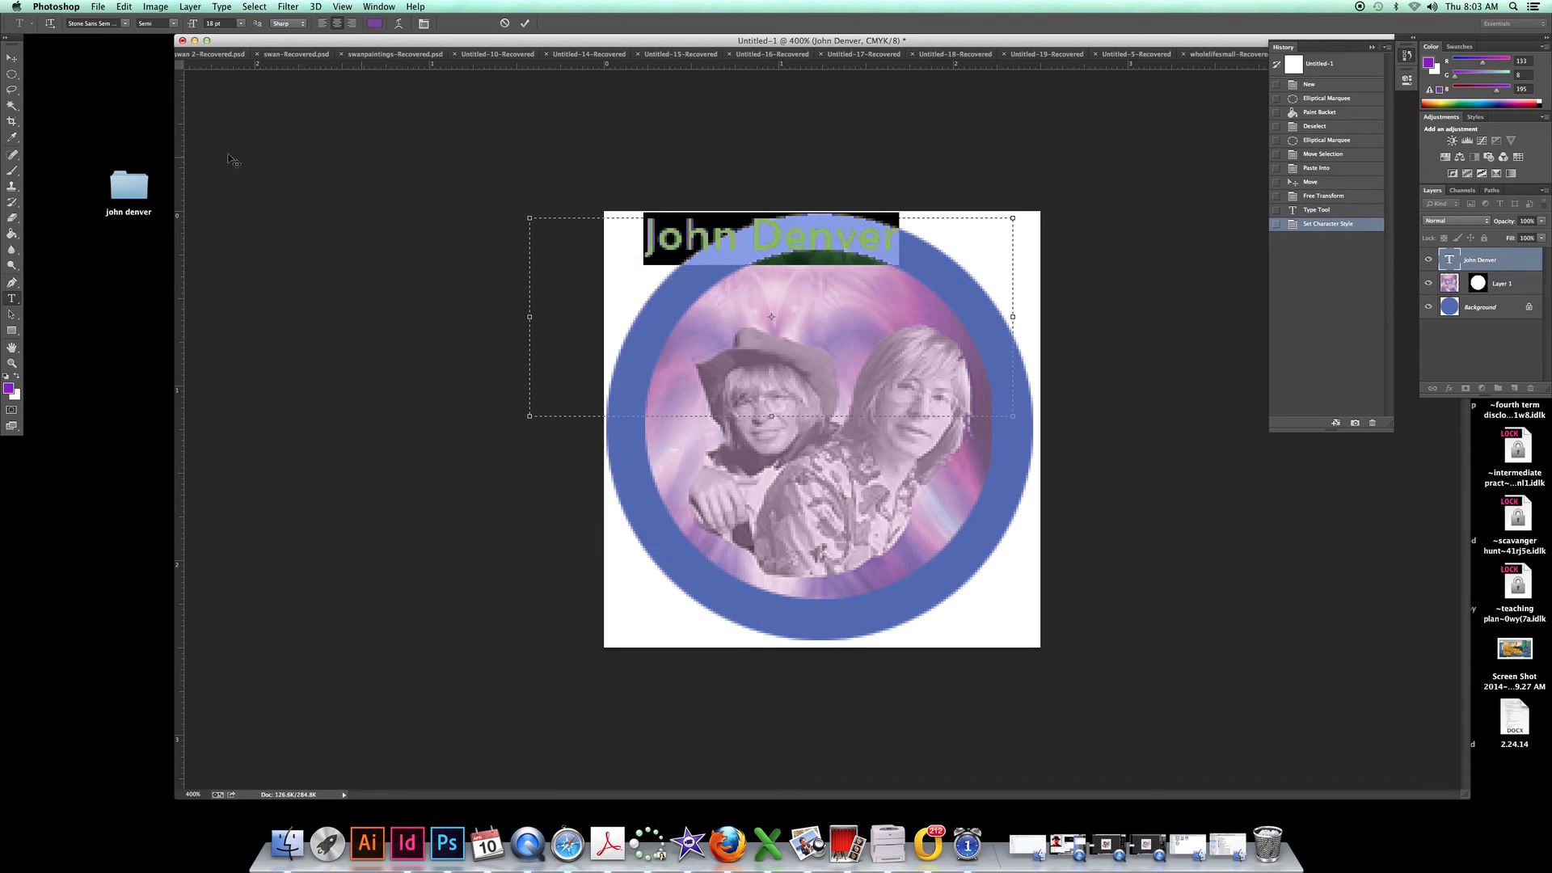
left_click(239, 24)
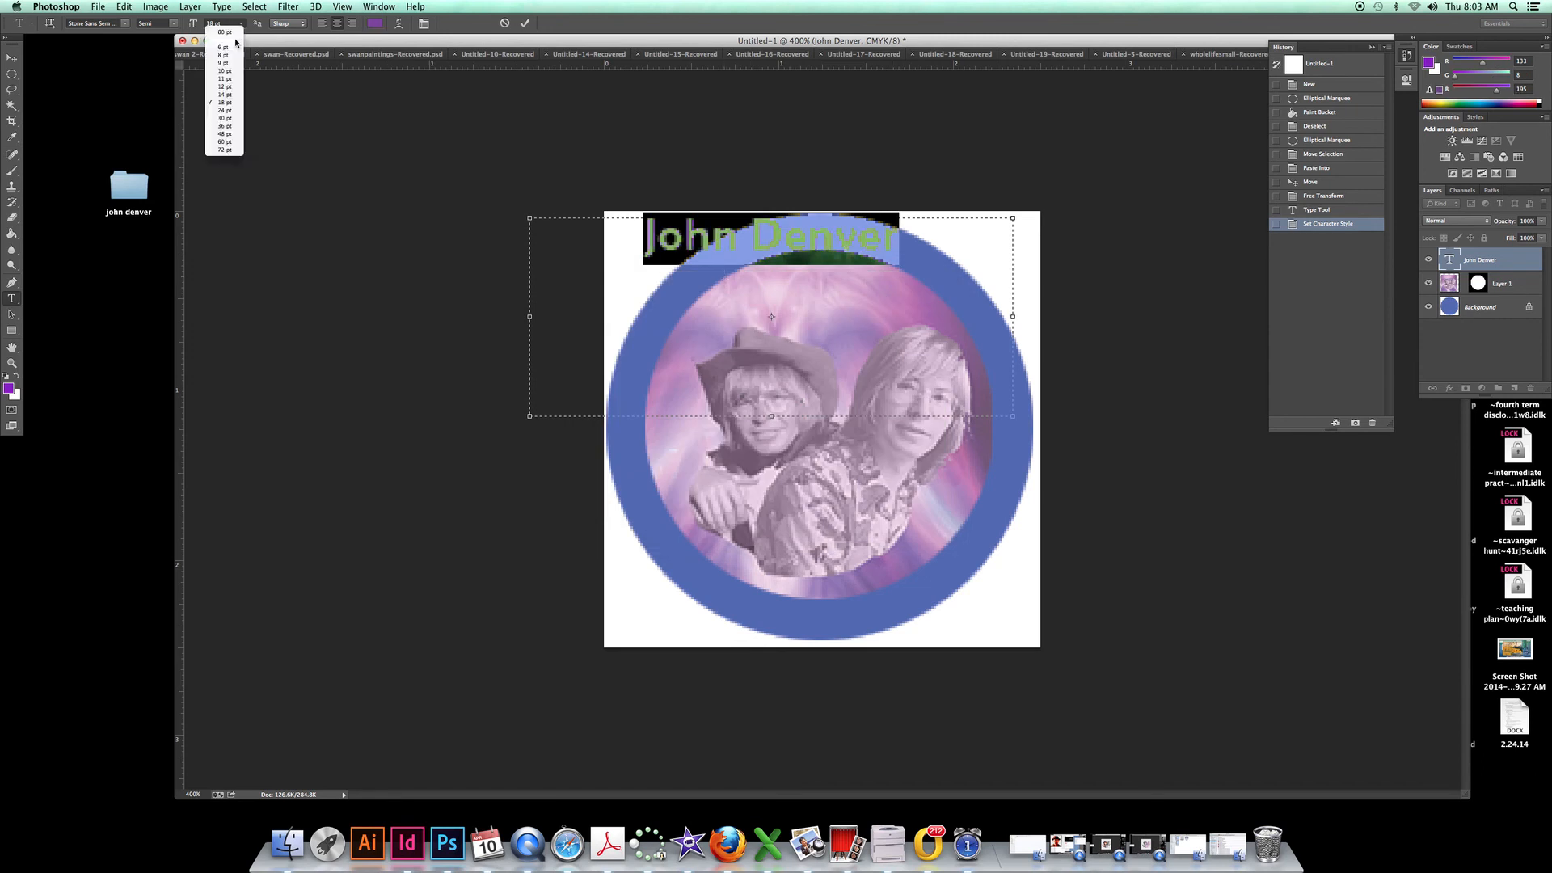
left_click(223, 112)
Step: Warp the John Denver text with a horizontal Arc at +66% bend and move it about 1 inch down and 0.4 inches right
left_click(399, 23)
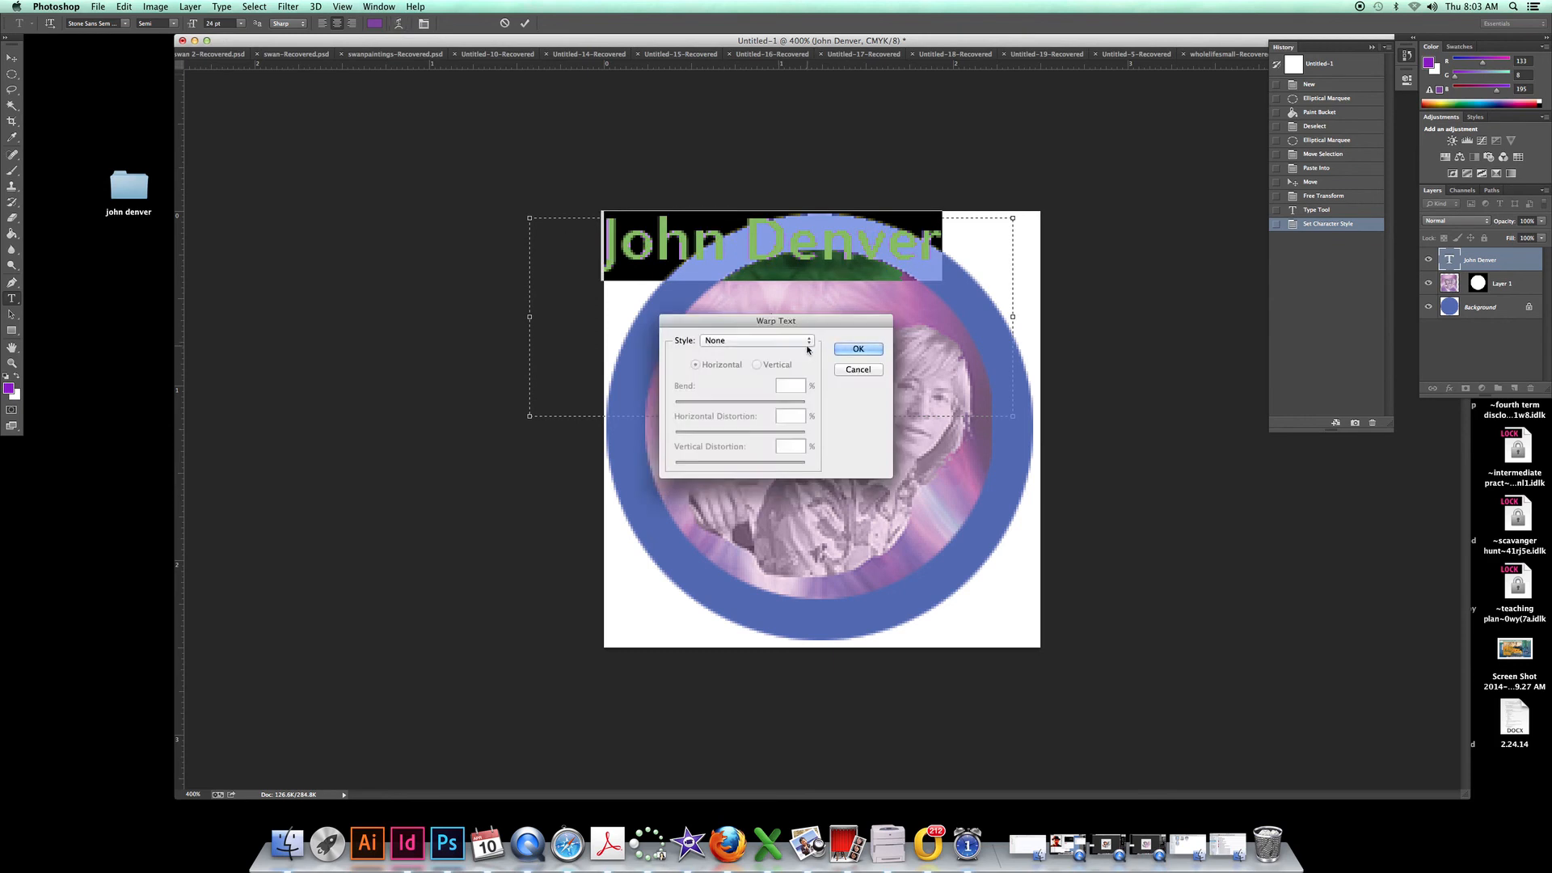
left_click(807, 345)
left_click(796, 340)
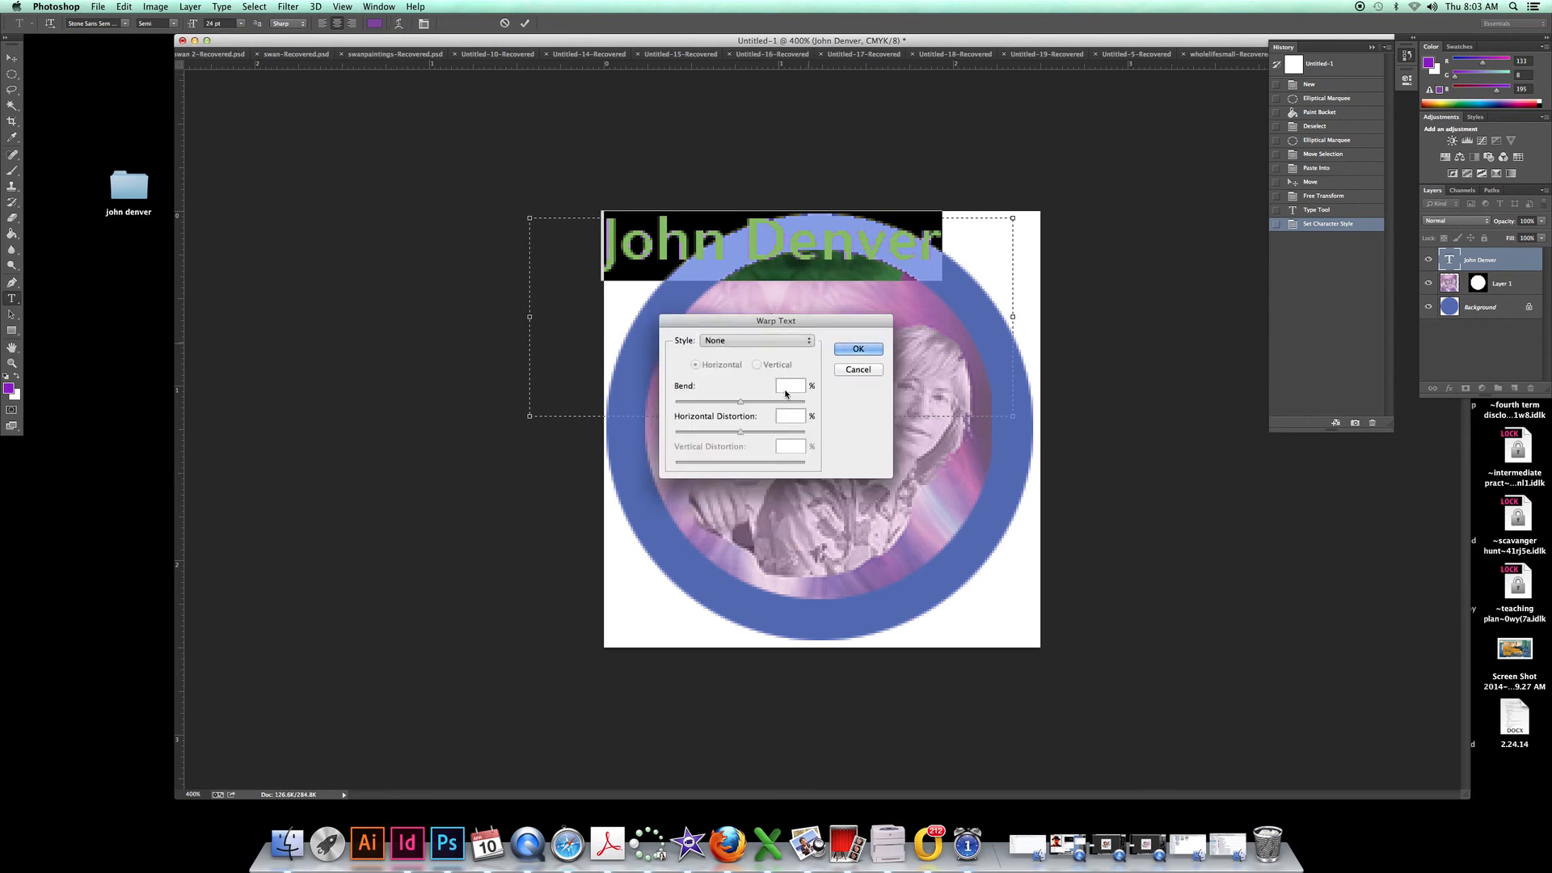
left_click_drag(778, 403, 783, 402)
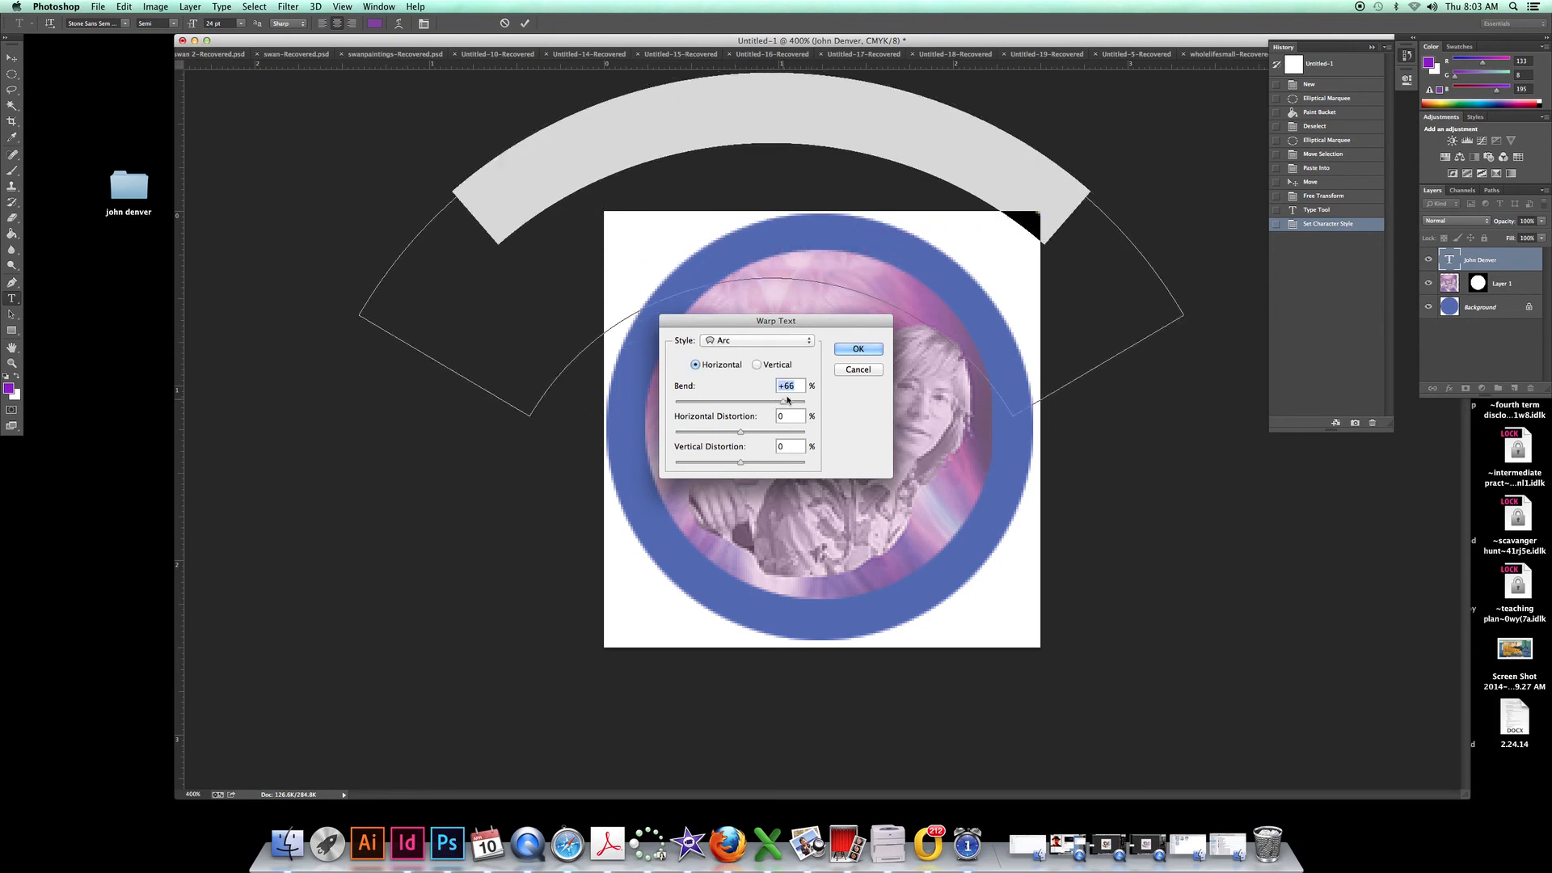
left_click(858, 348)
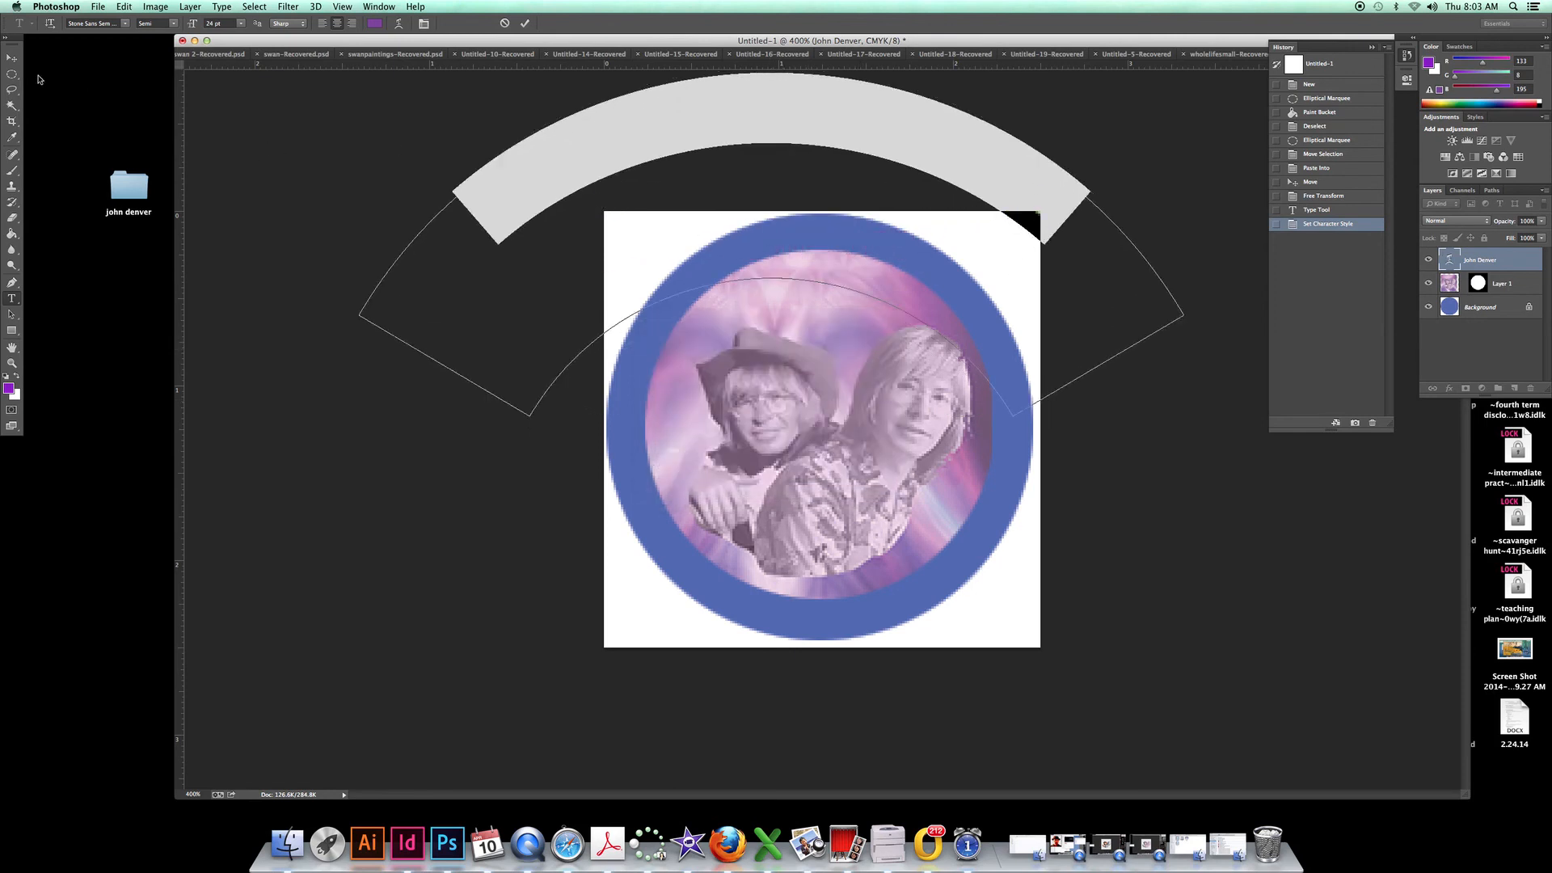
left_click(11, 59)
left_click_drag(664, 187, 722, 358)
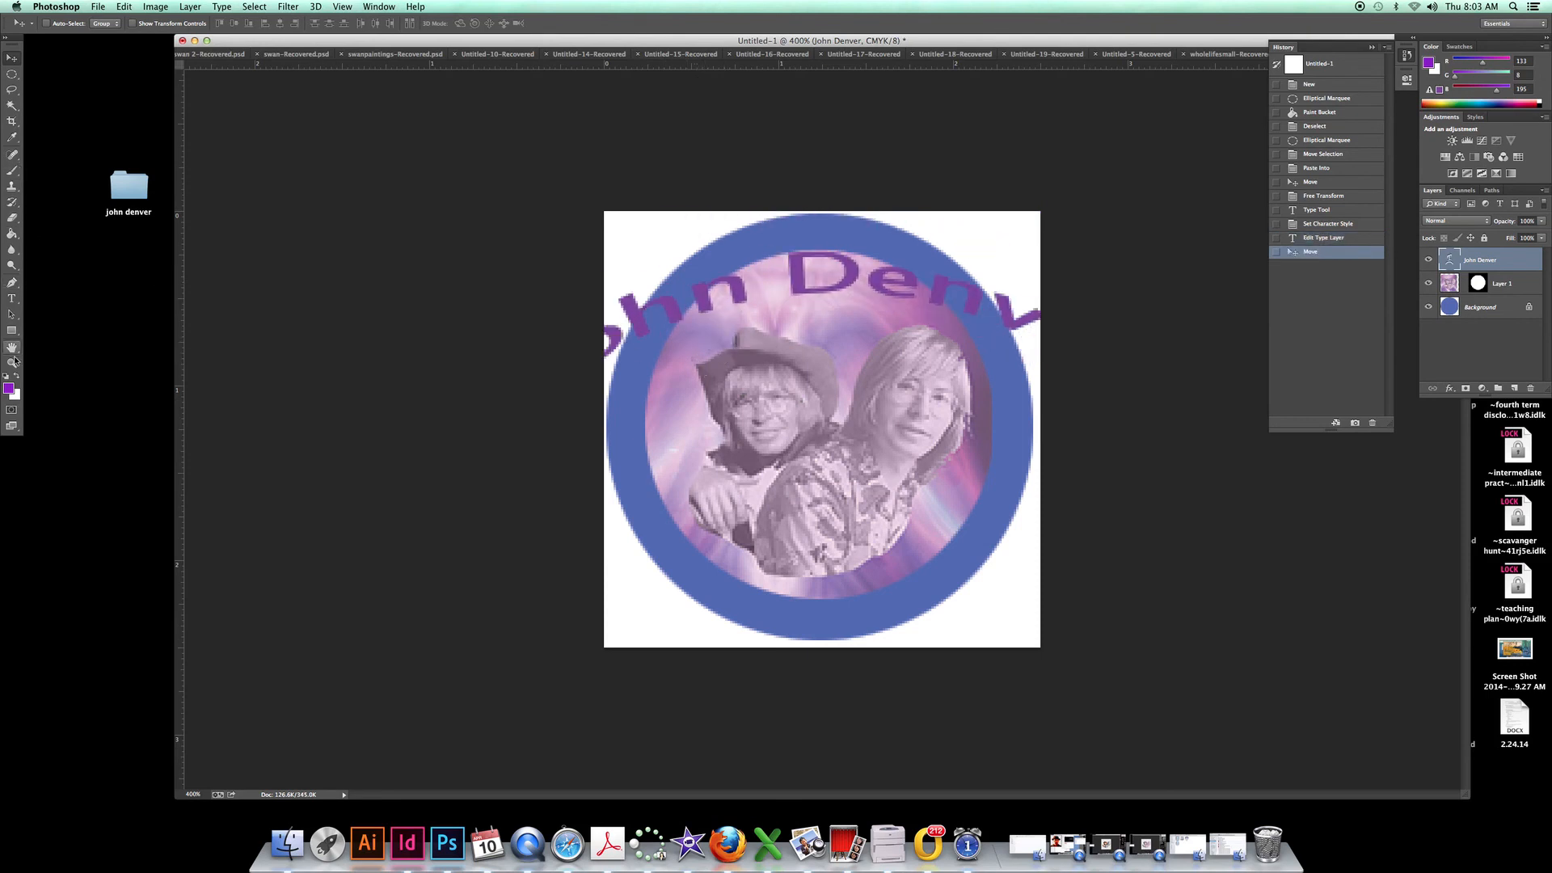
Step: Try a 14 pt font size on the arched John Denver text
left_click(12, 298)
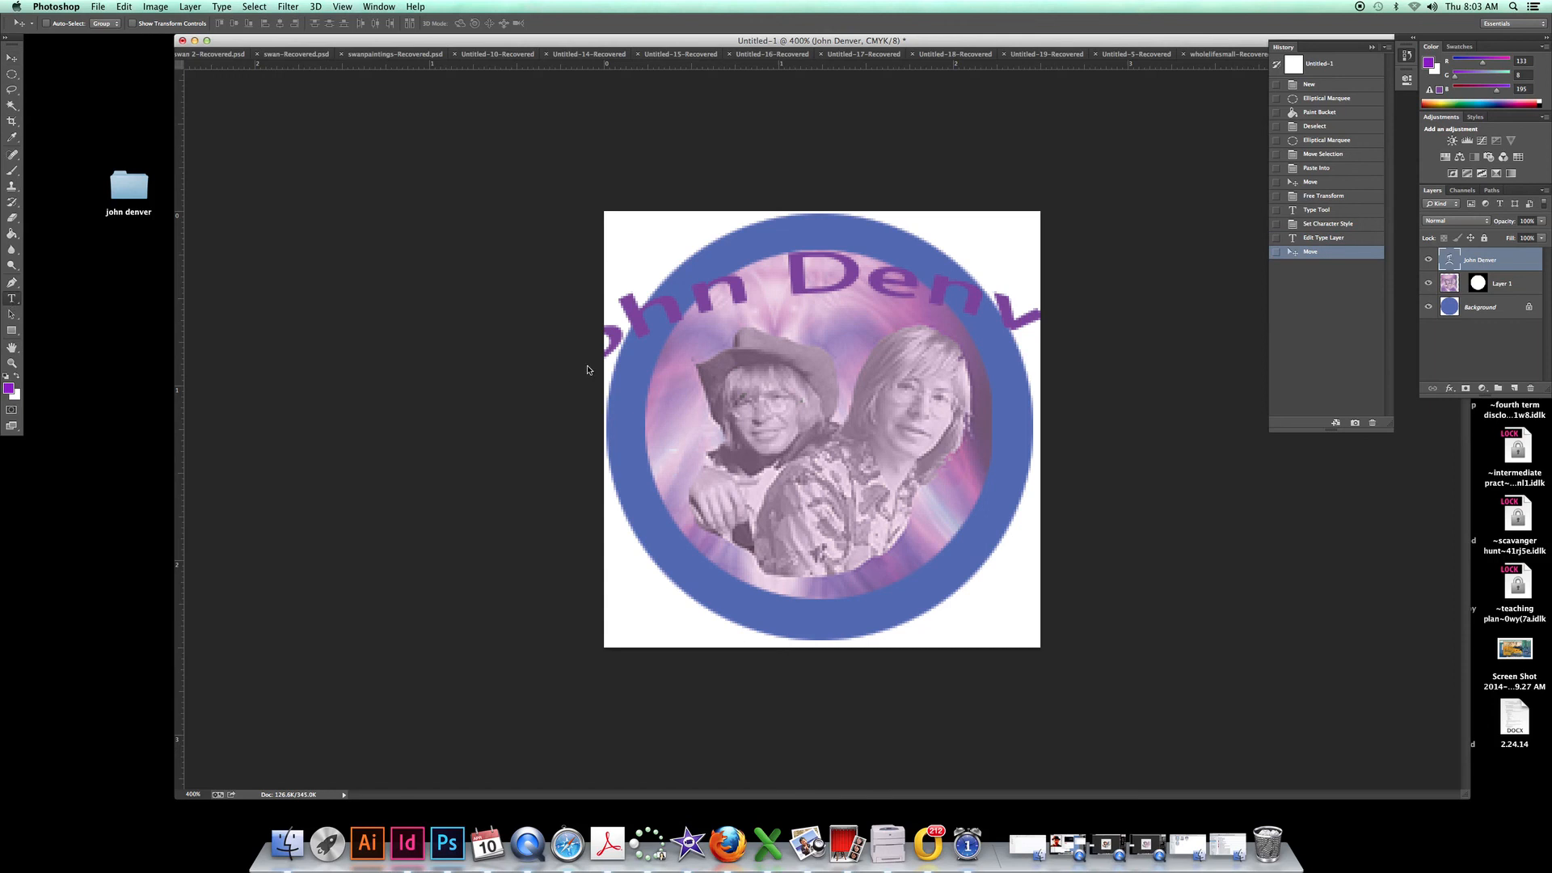
left_click(624, 322)
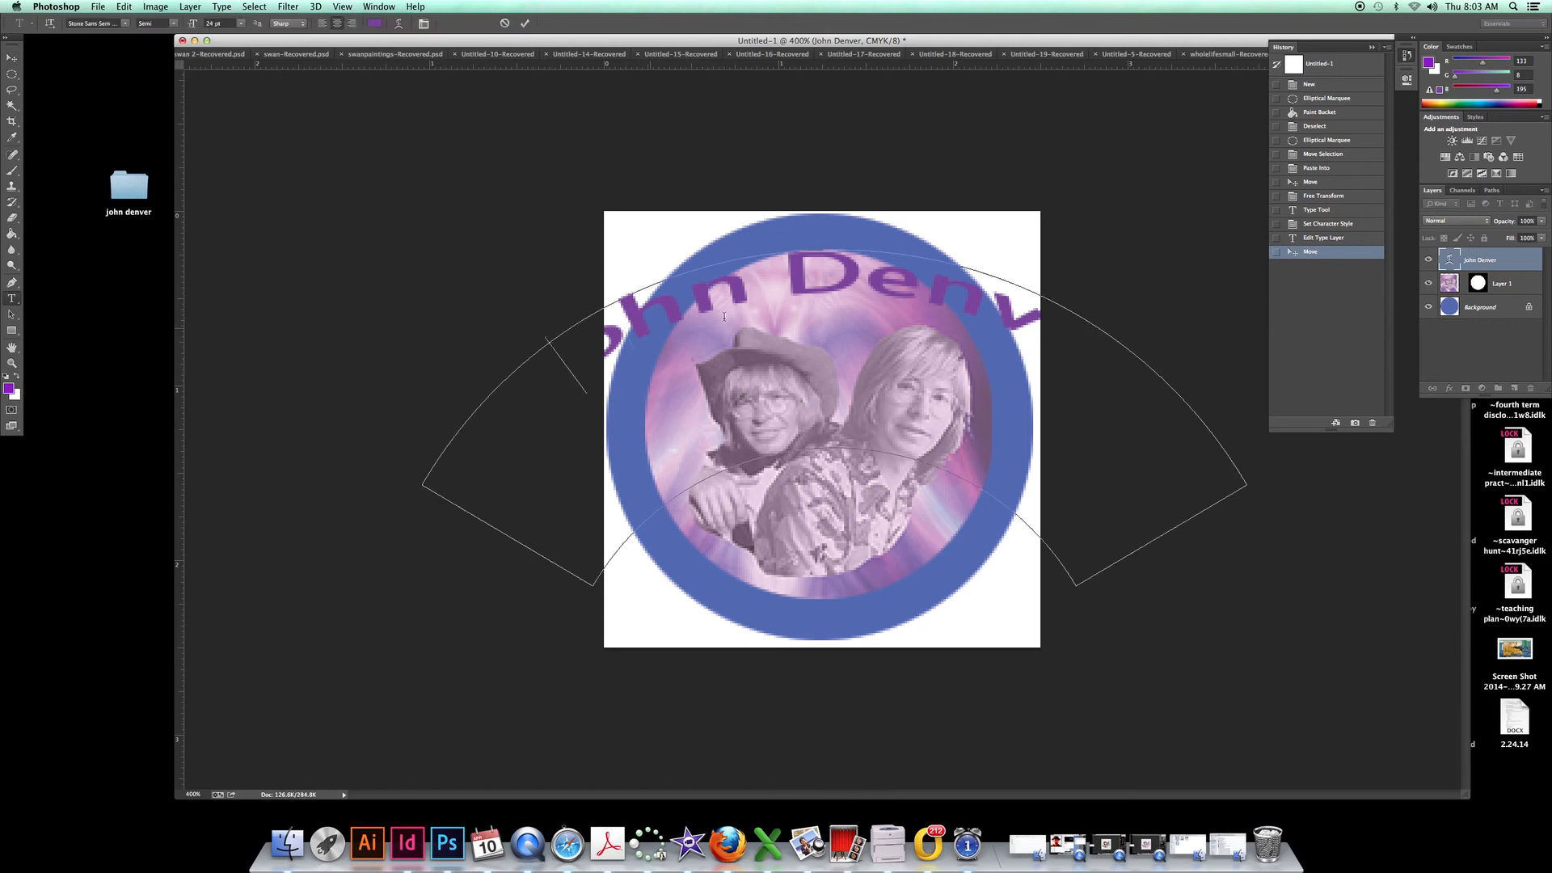
double_click(587, 352)
left_click_drag(868, 371, 906, 441)
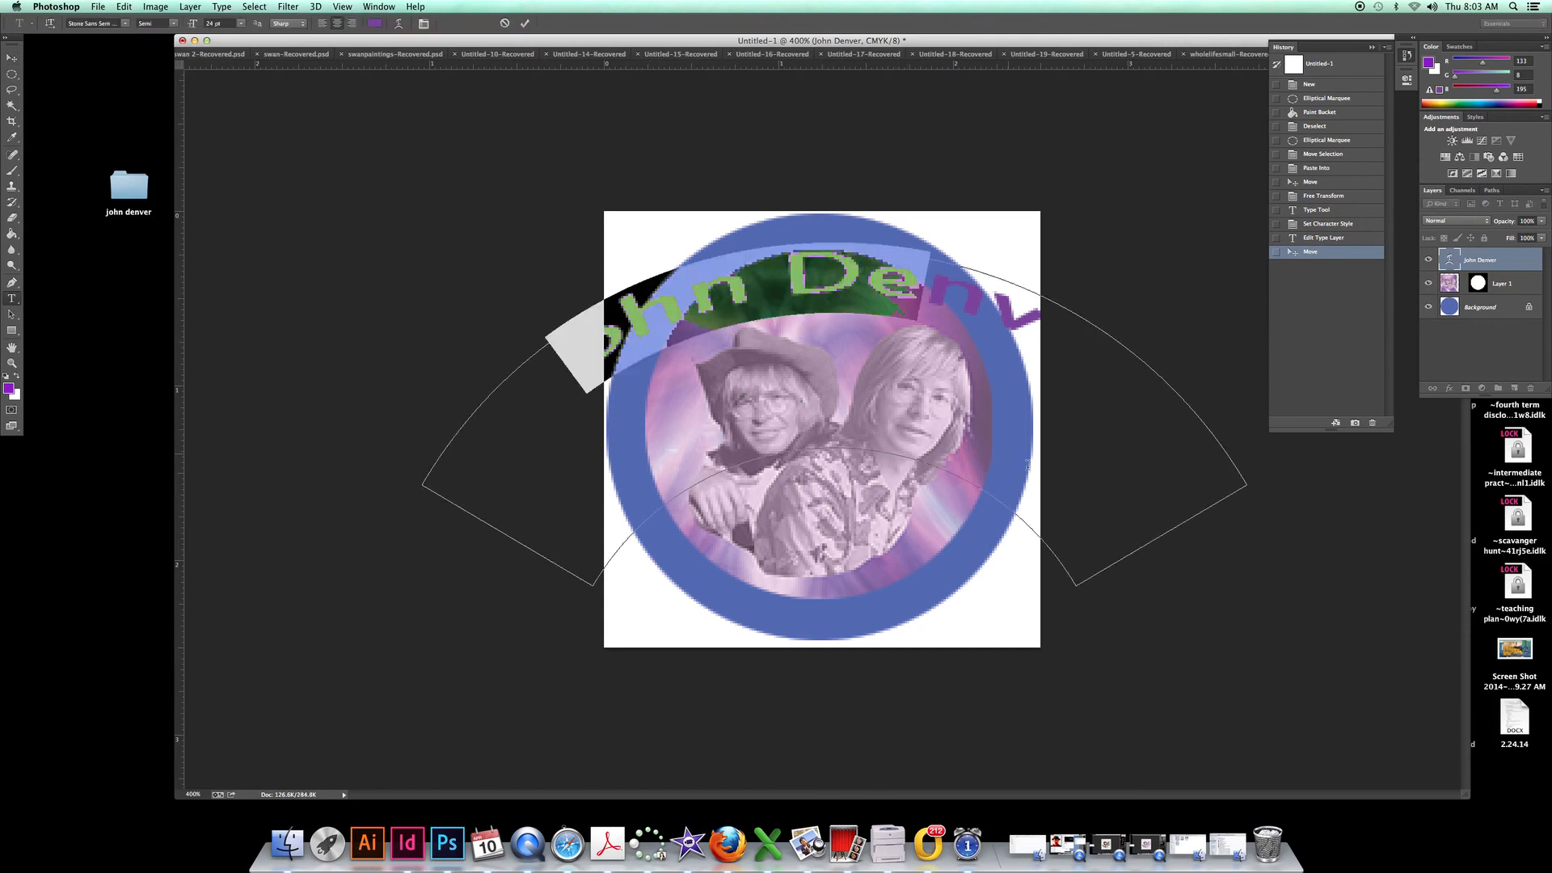
left_click_drag(1027, 464, 1063, 503)
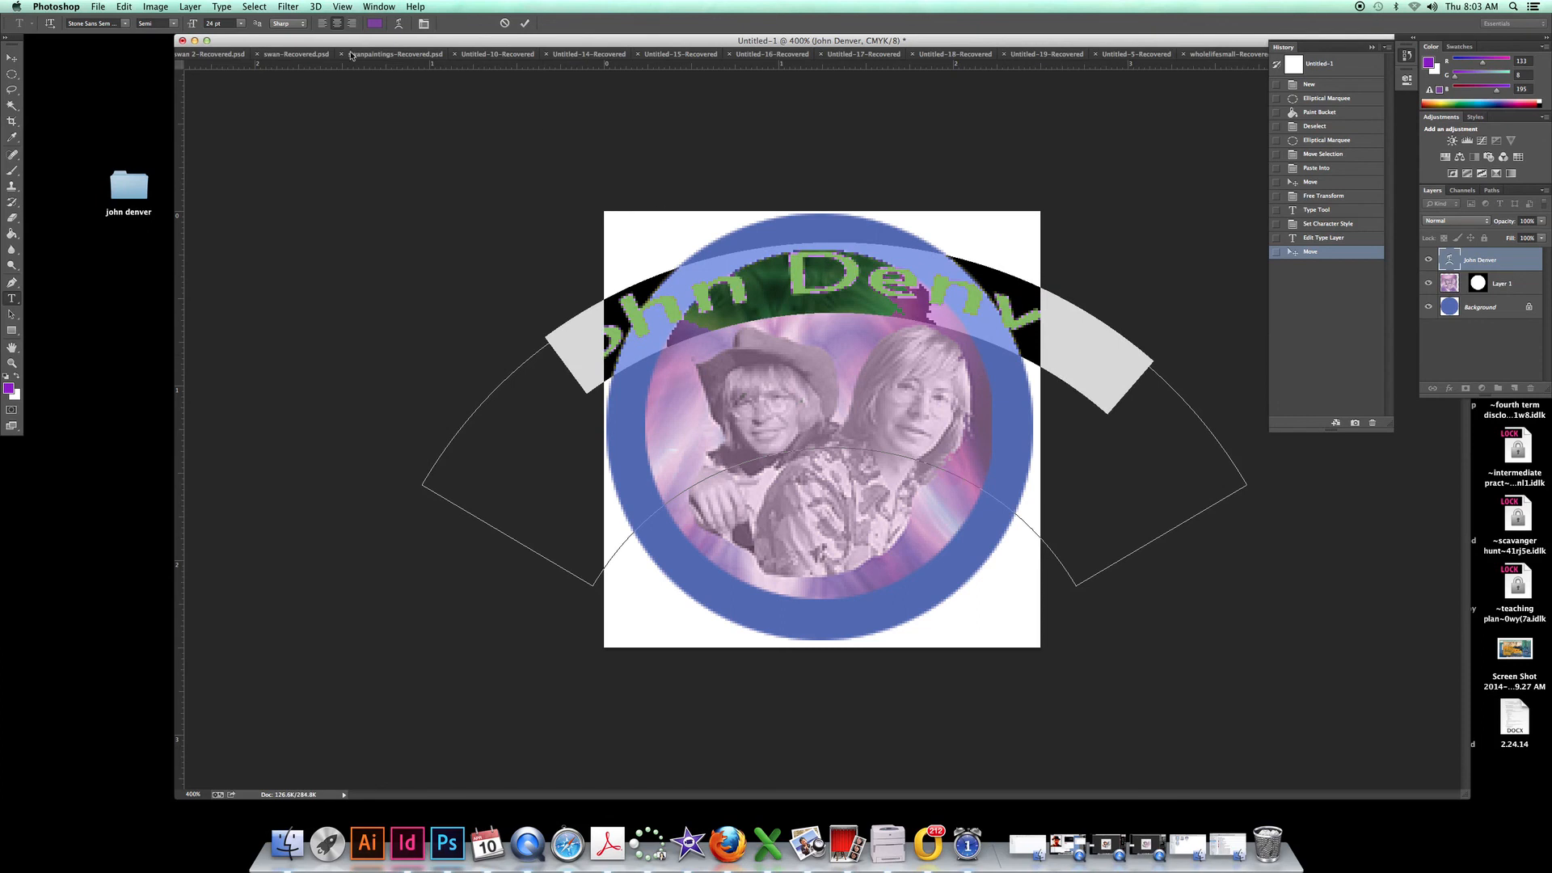
left_click(241, 23)
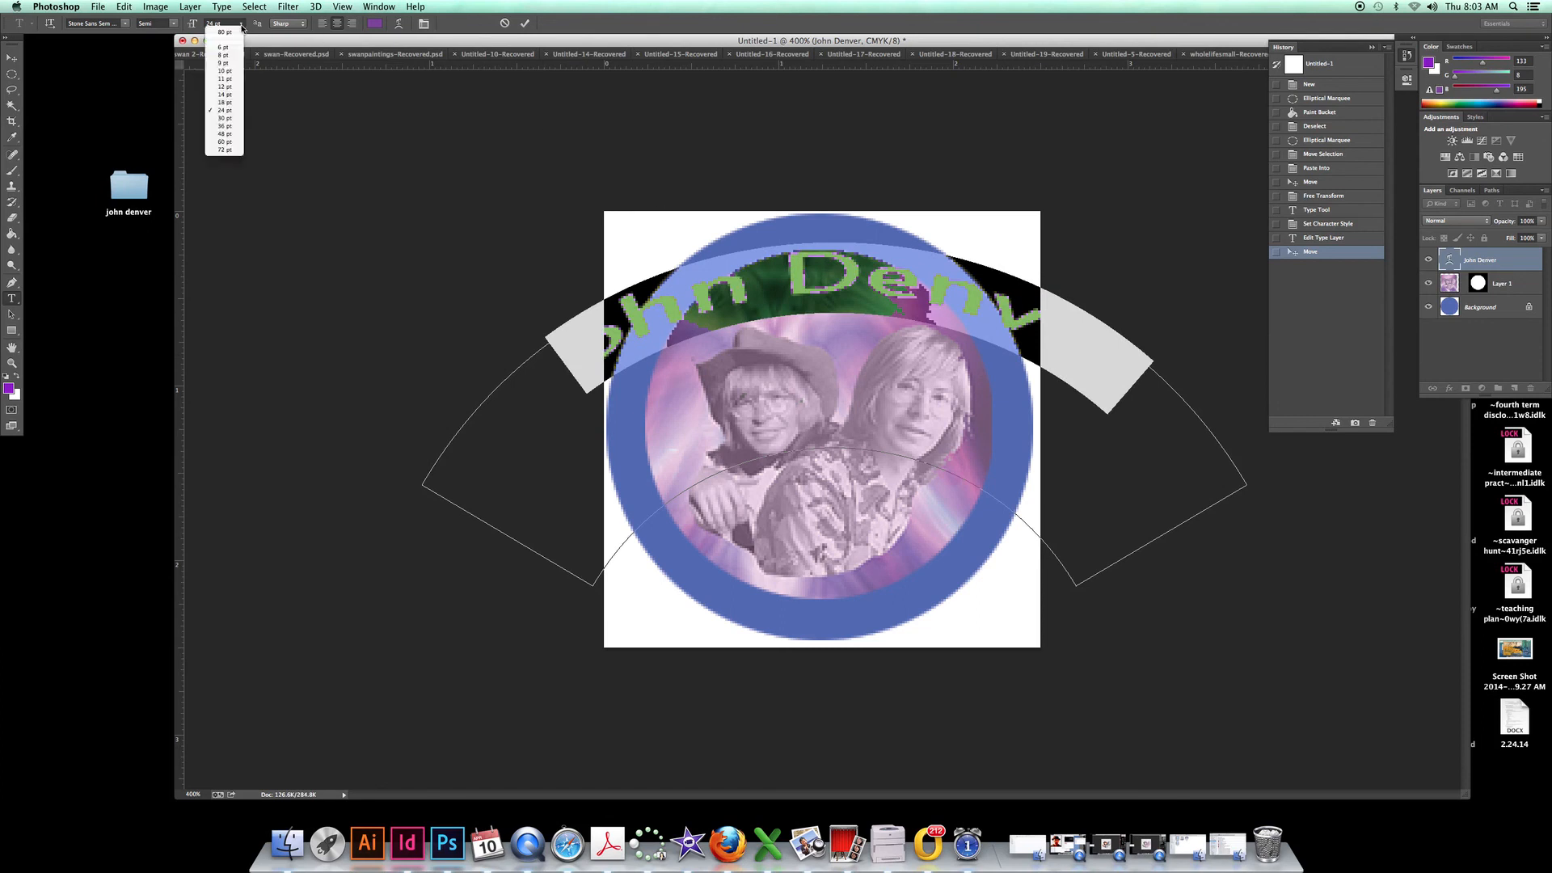
left_click(235, 94)
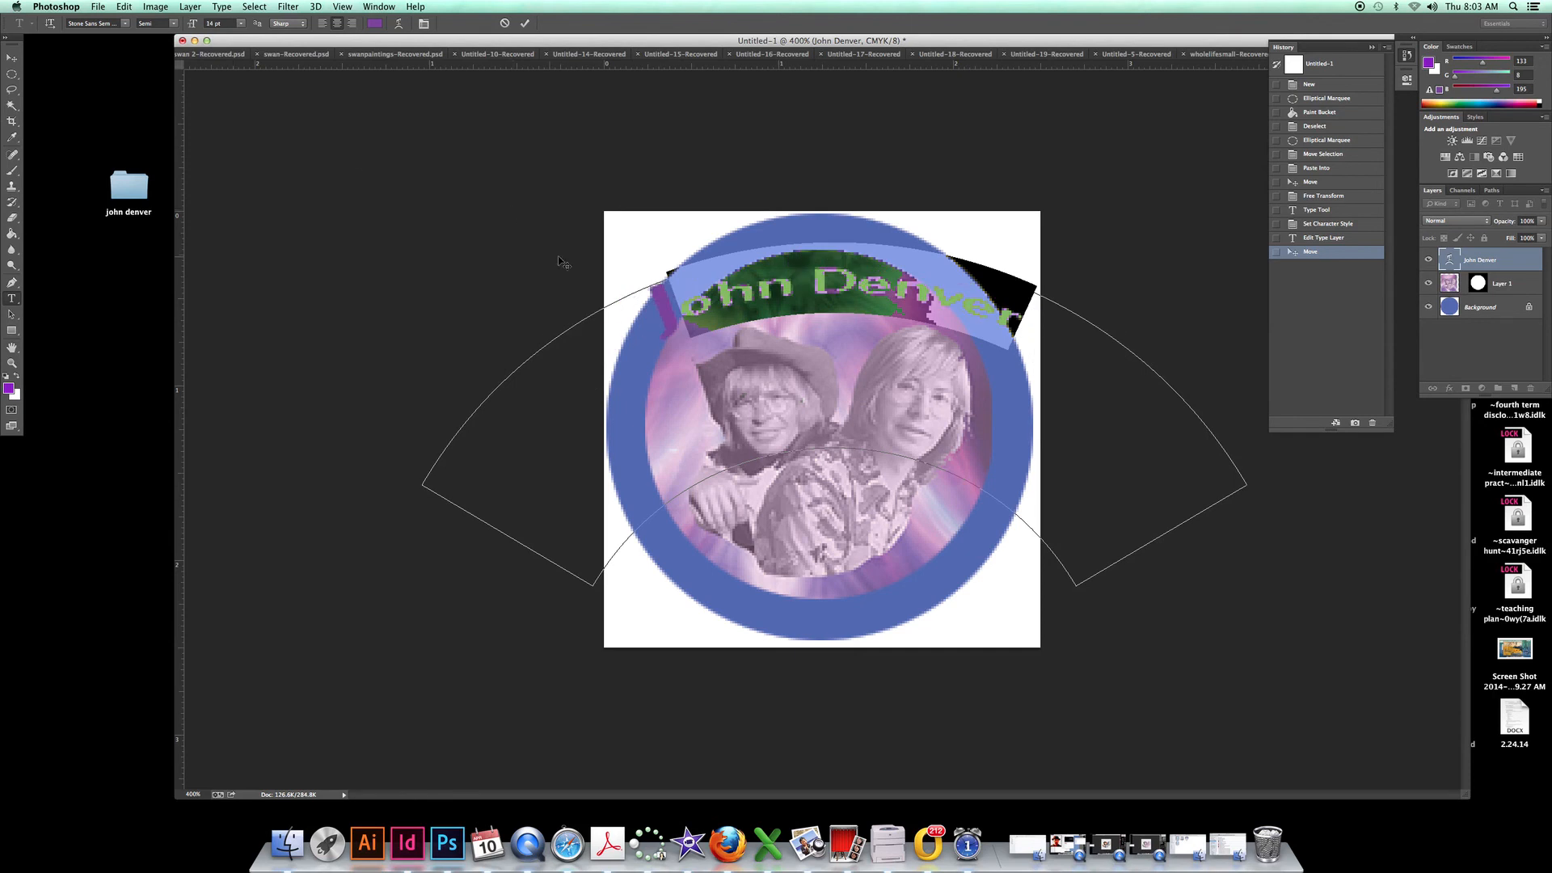
Step: Set the whole John Denver text to 10 pt and move it about 0.35 inches down, just above the hat
left_click_drag(666, 309, 792, 308)
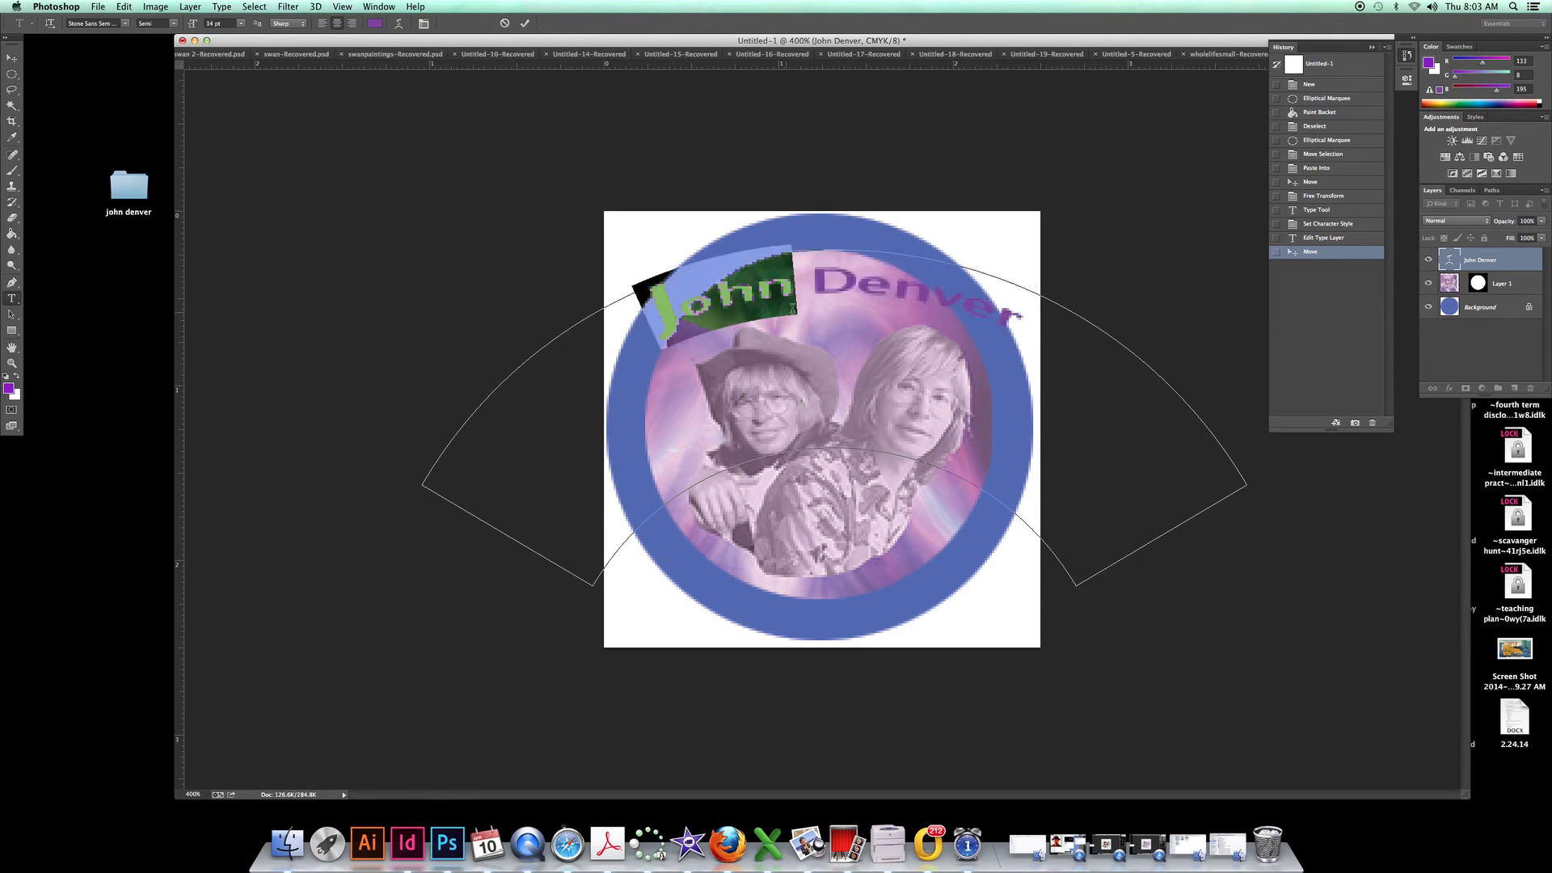
left_click_drag(957, 323, 1011, 341)
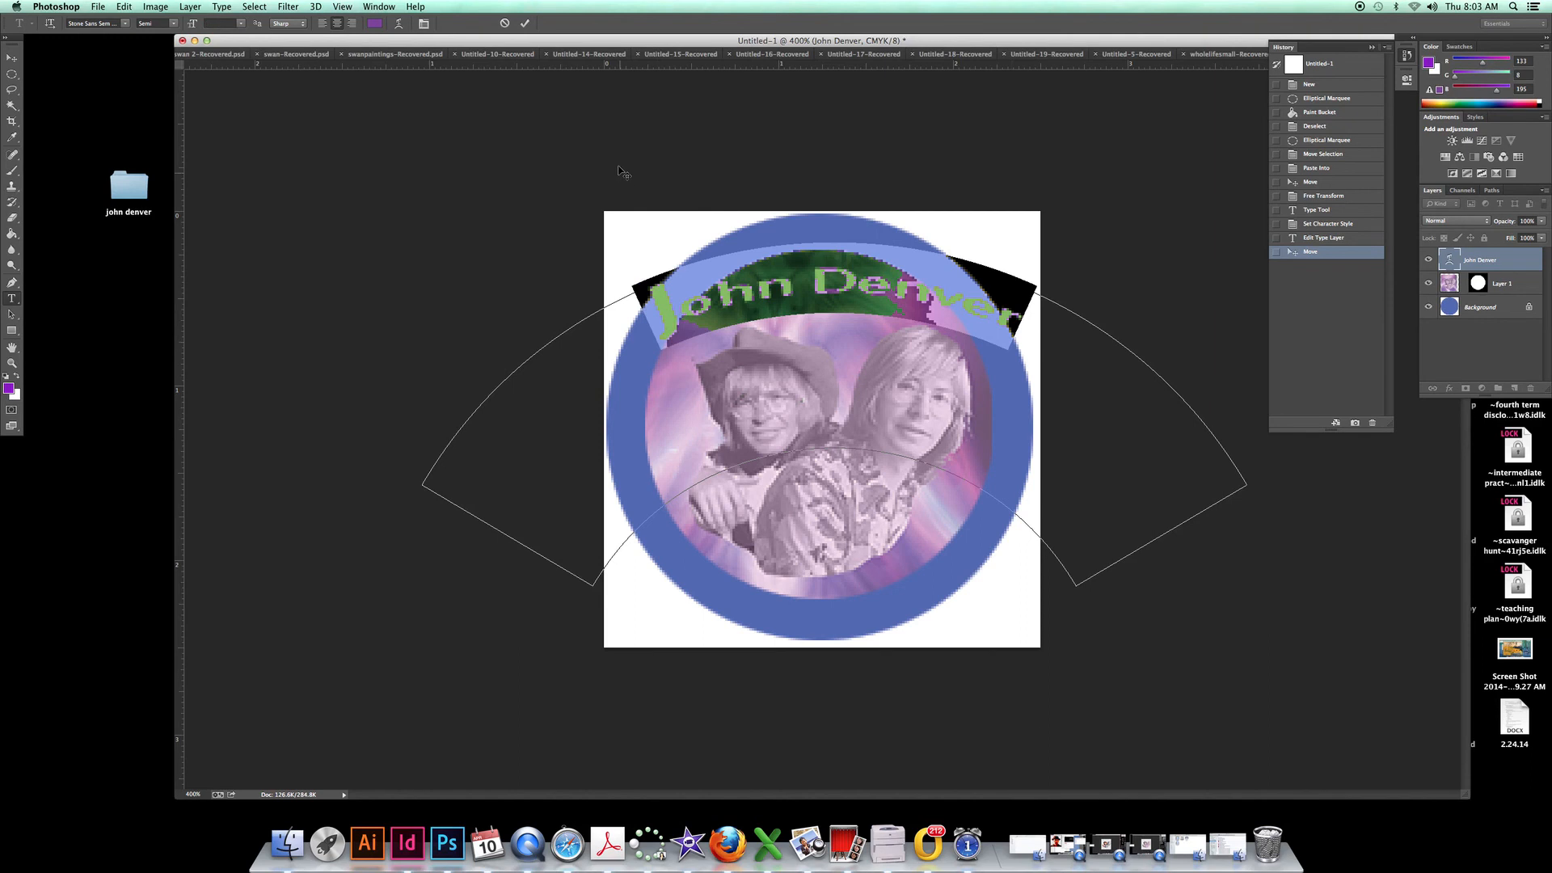
left_click(240, 25)
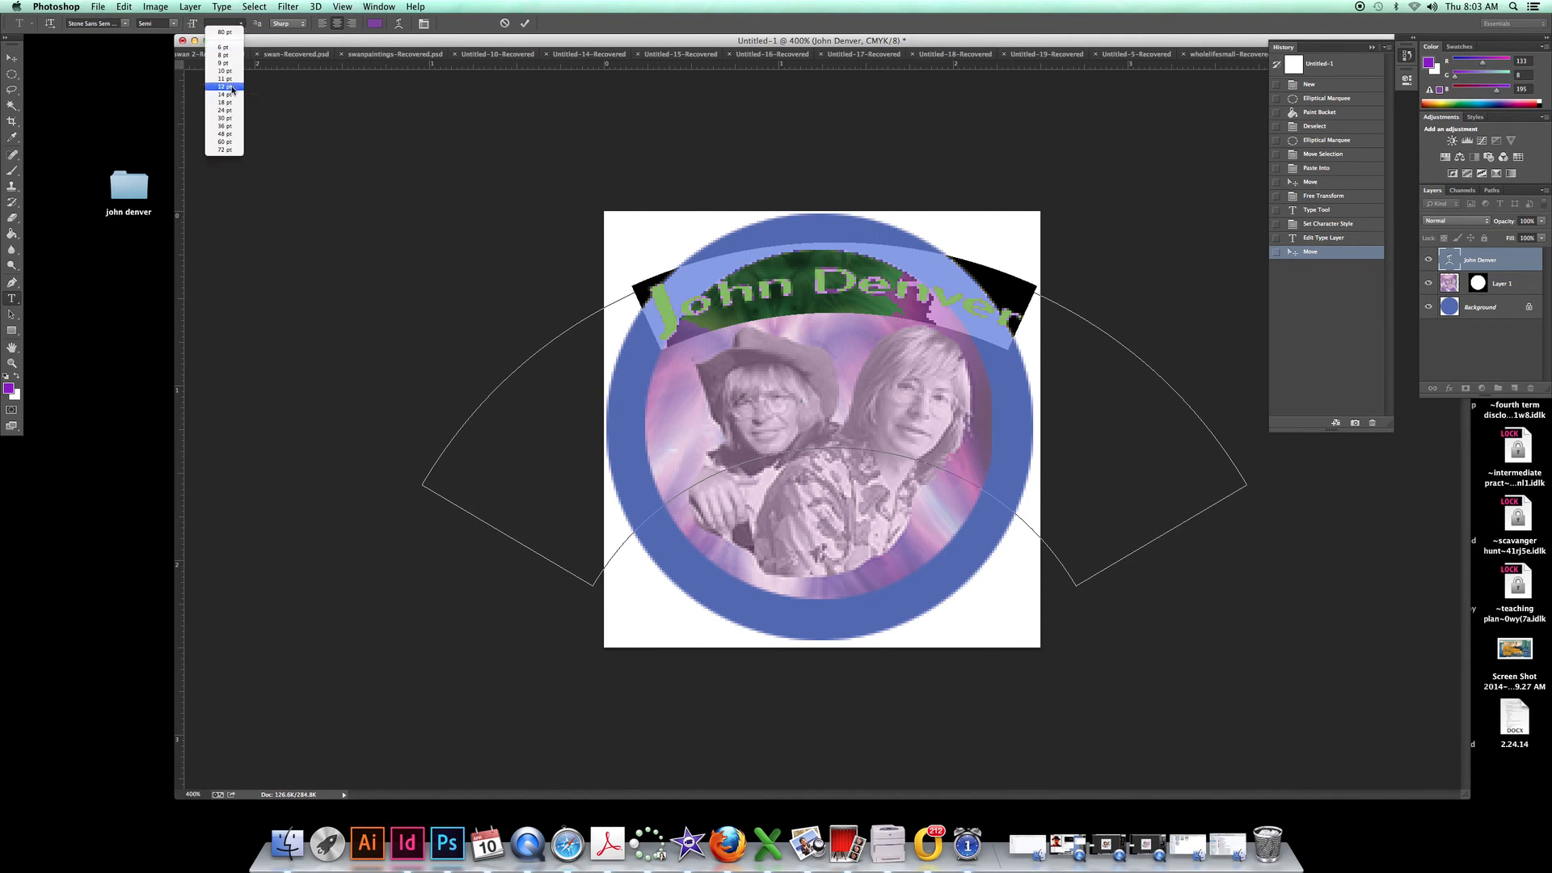
left_click(227, 72)
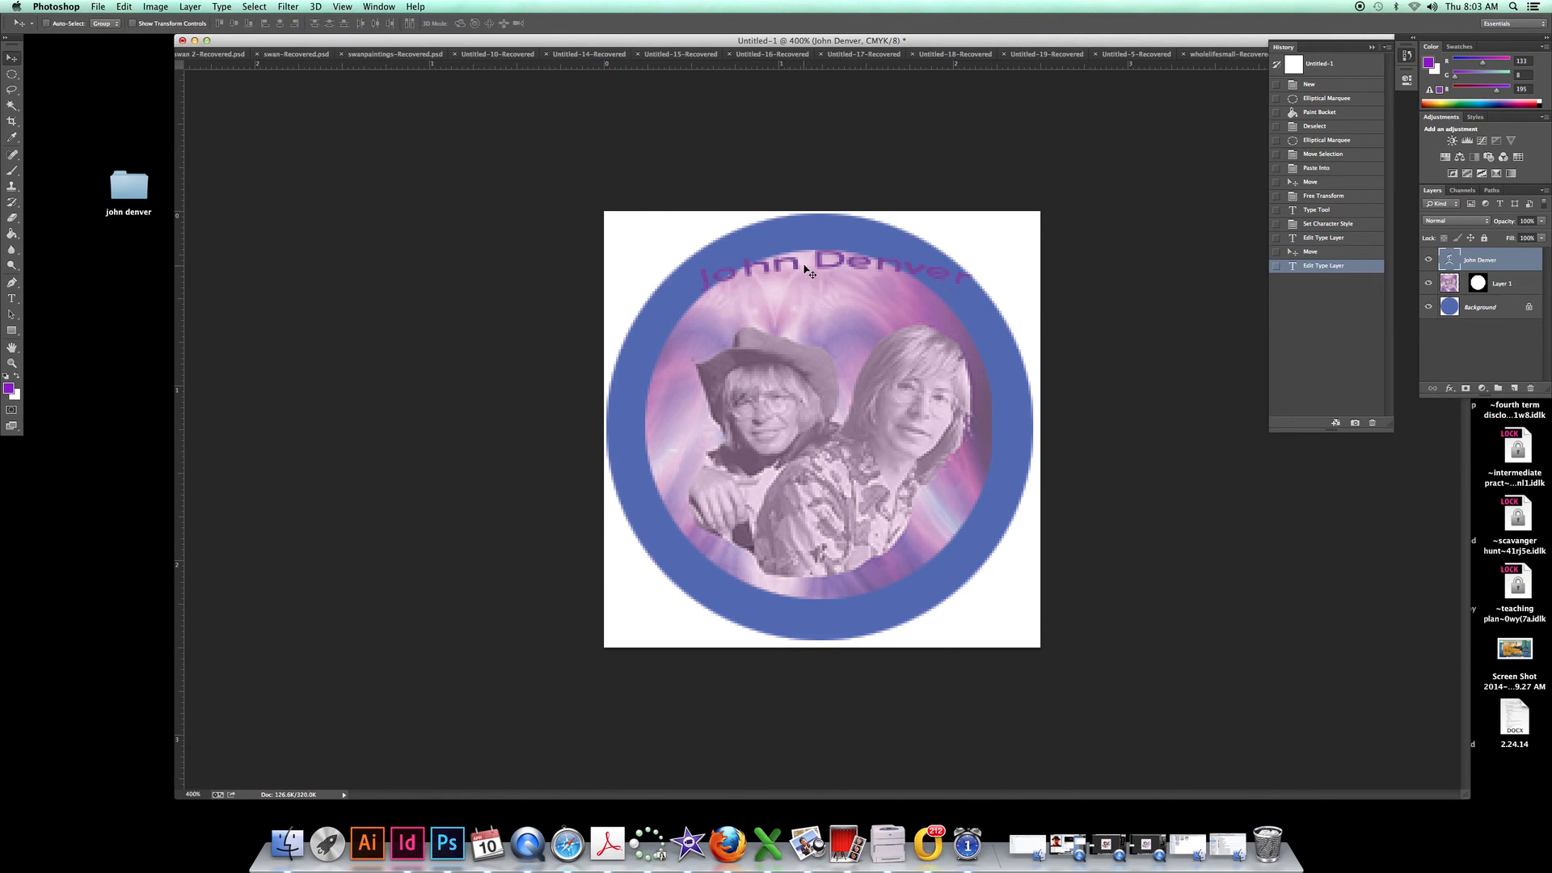
left_click_drag(809, 268, 791, 329)
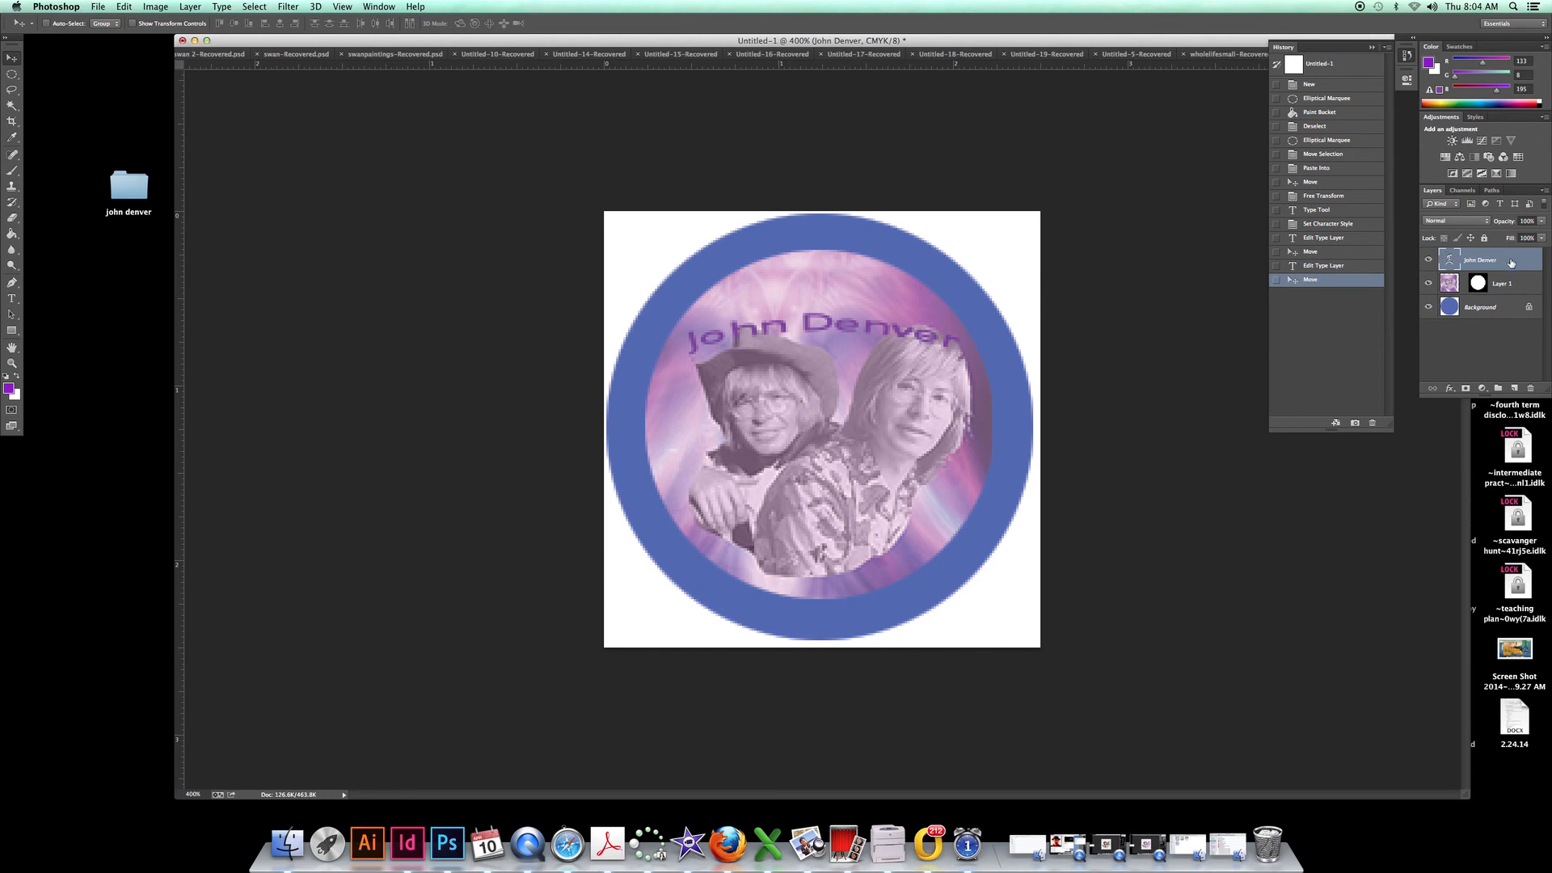
Step: Duplicate the John Denver text layer and recolour the copy's text near-black
left_click_drag(1510, 262, 1516, 388)
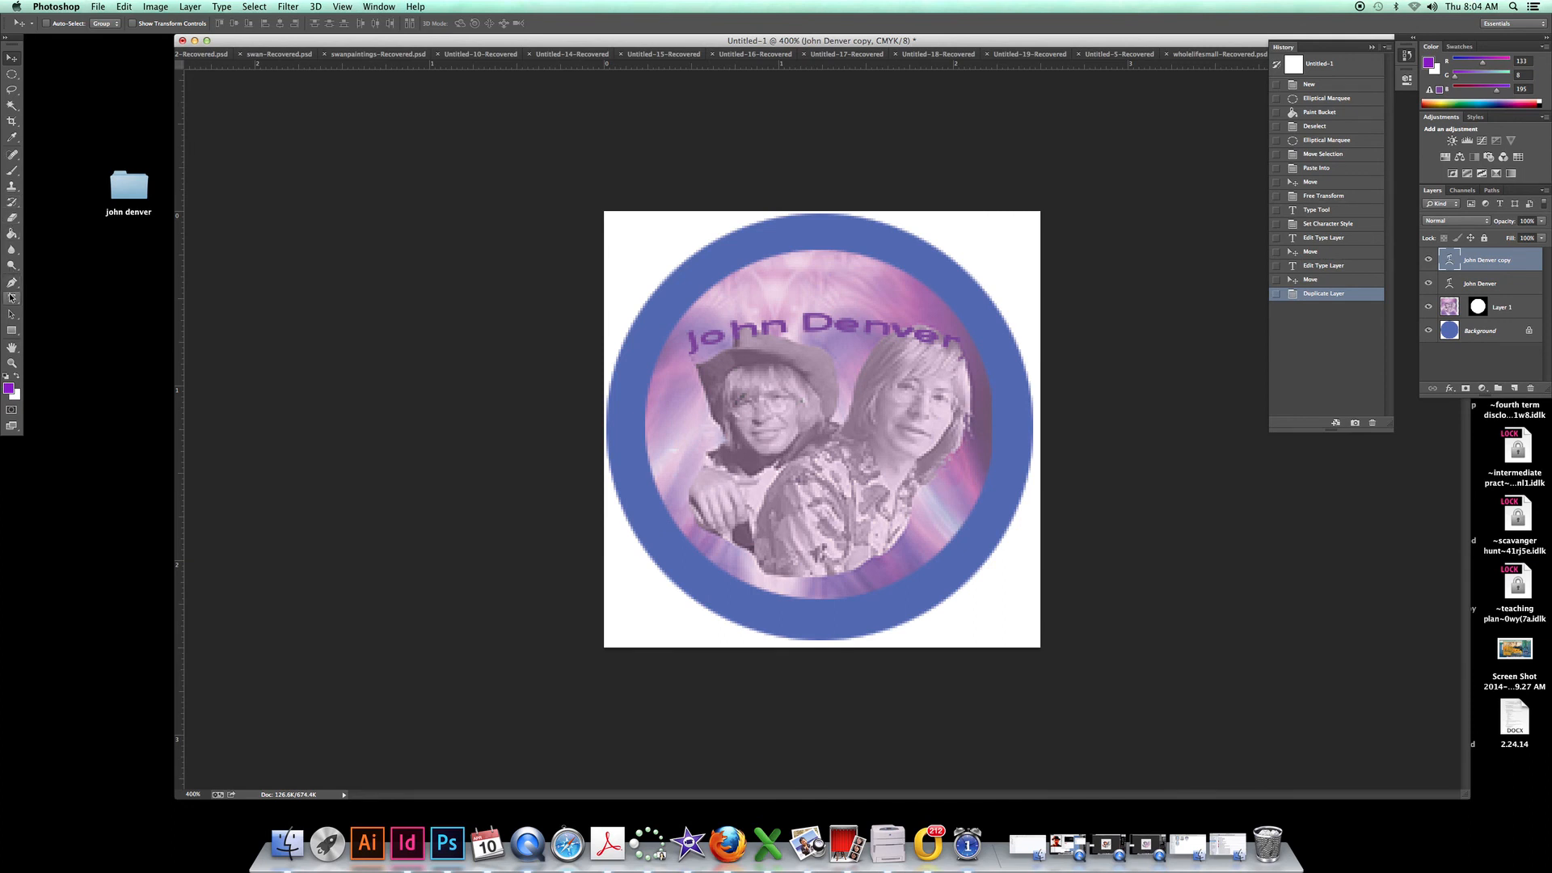
key("t")
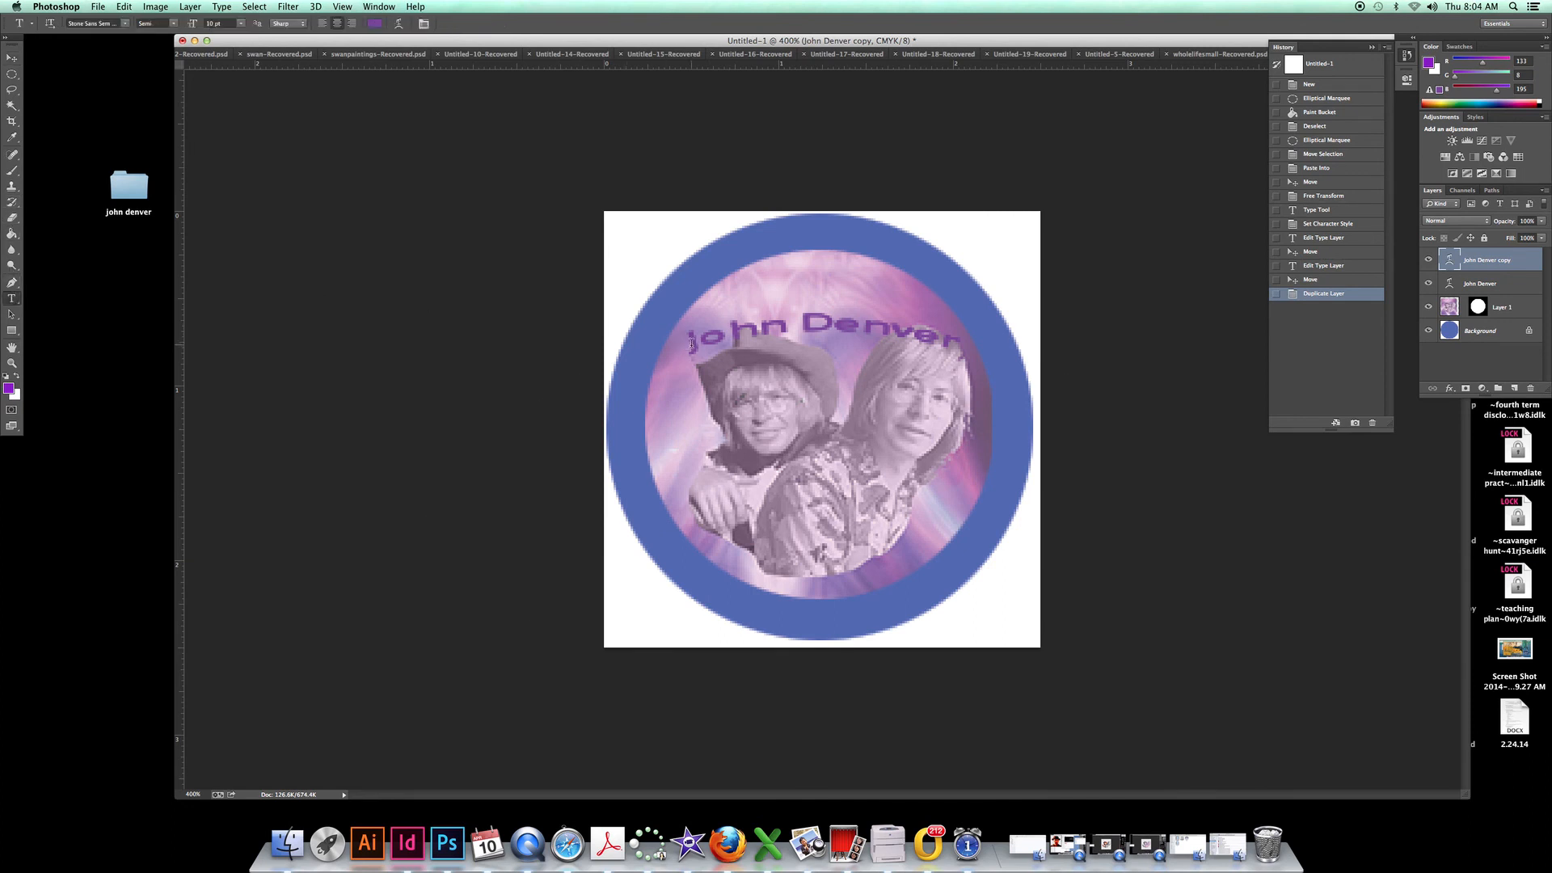
left_click_drag(691, 344, 966, 346)
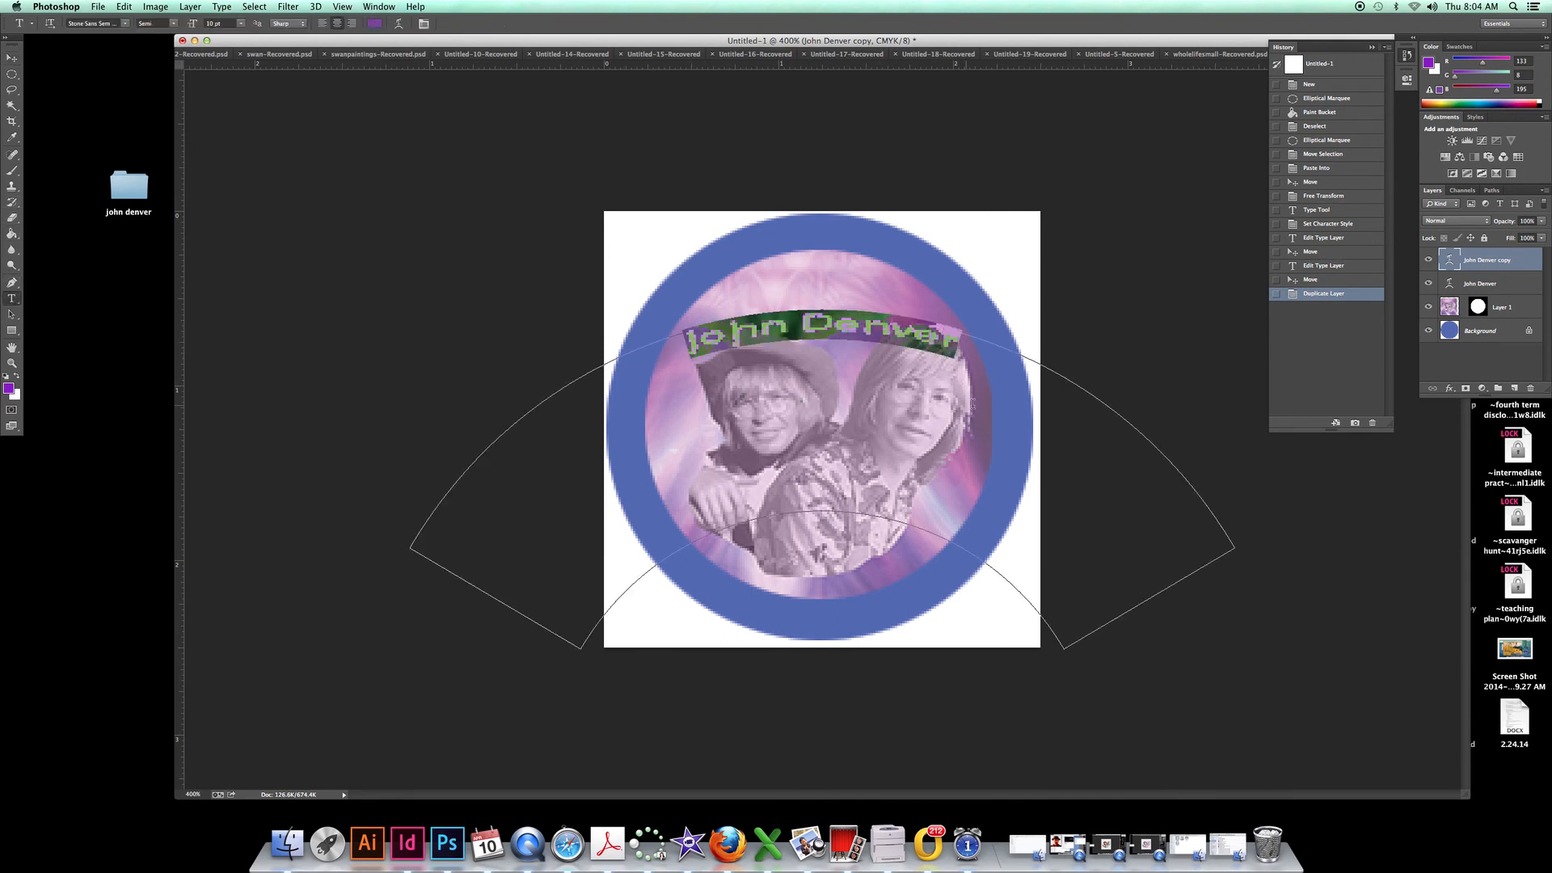
left_click(11, 389)
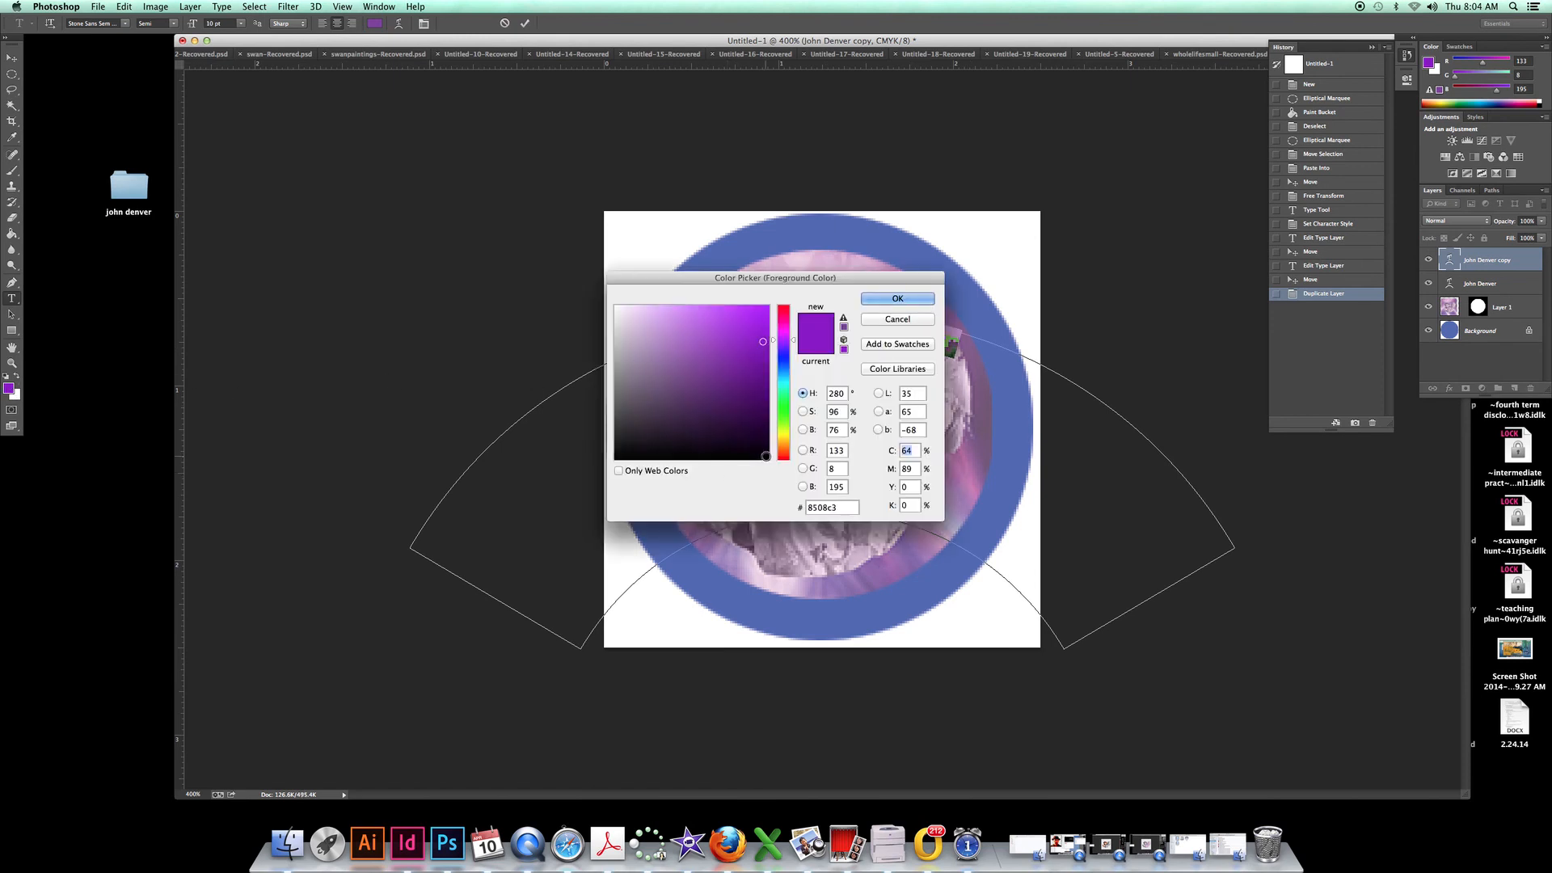
left_click(766, 455)
left_click(893, 298)
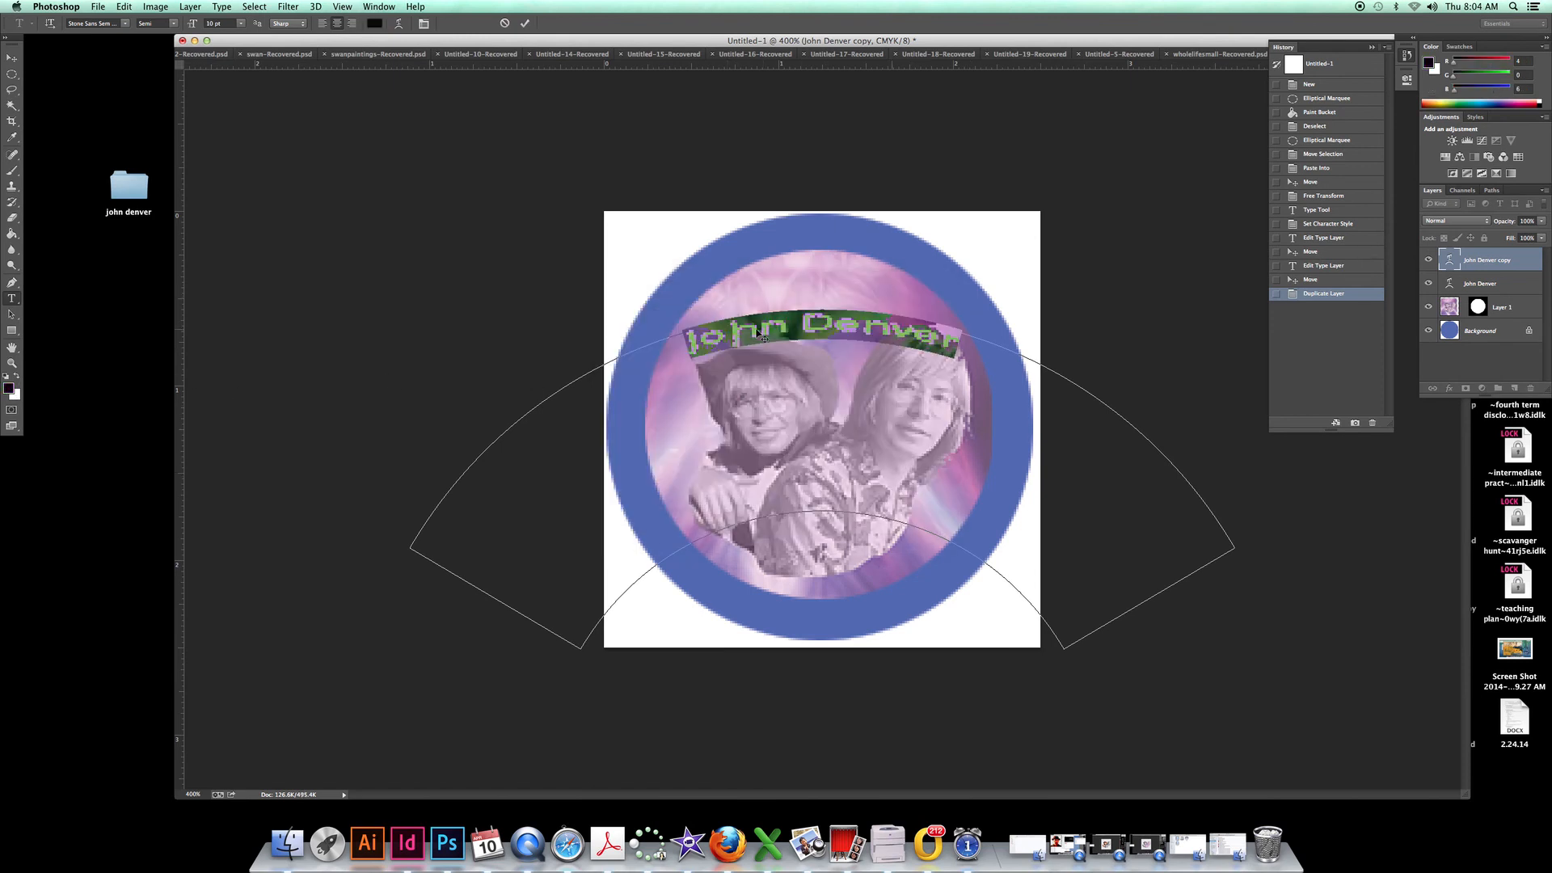
left_click(11, 58)
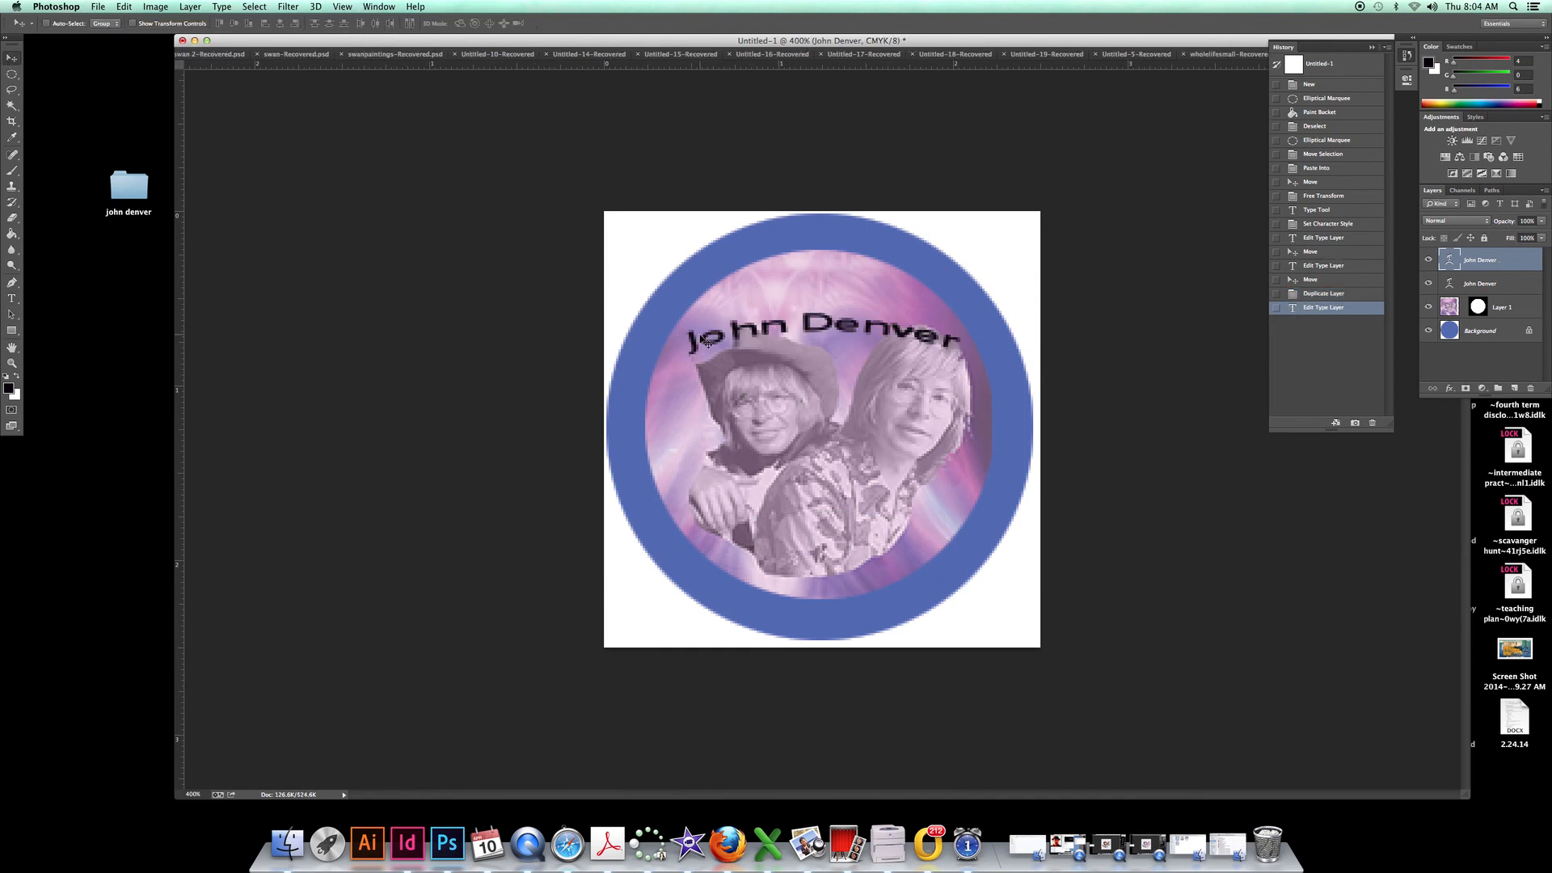
Step: Nudge the black John Denver copy slightly to the left of the purple original to form a shadowed edge
key("Down")
key("Down")
key("Down")
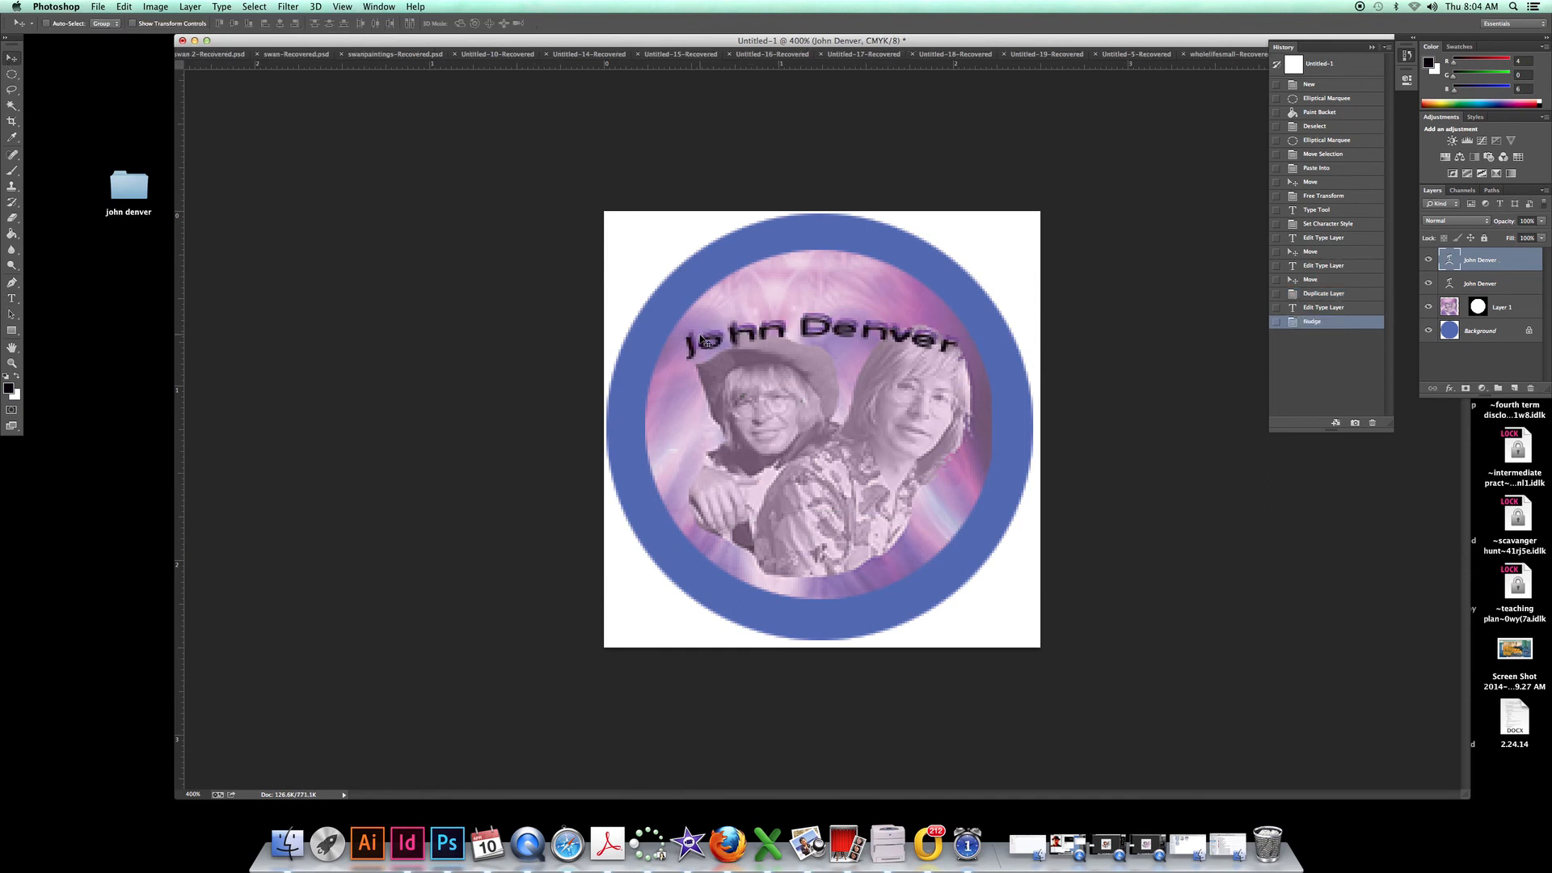
key("Up")
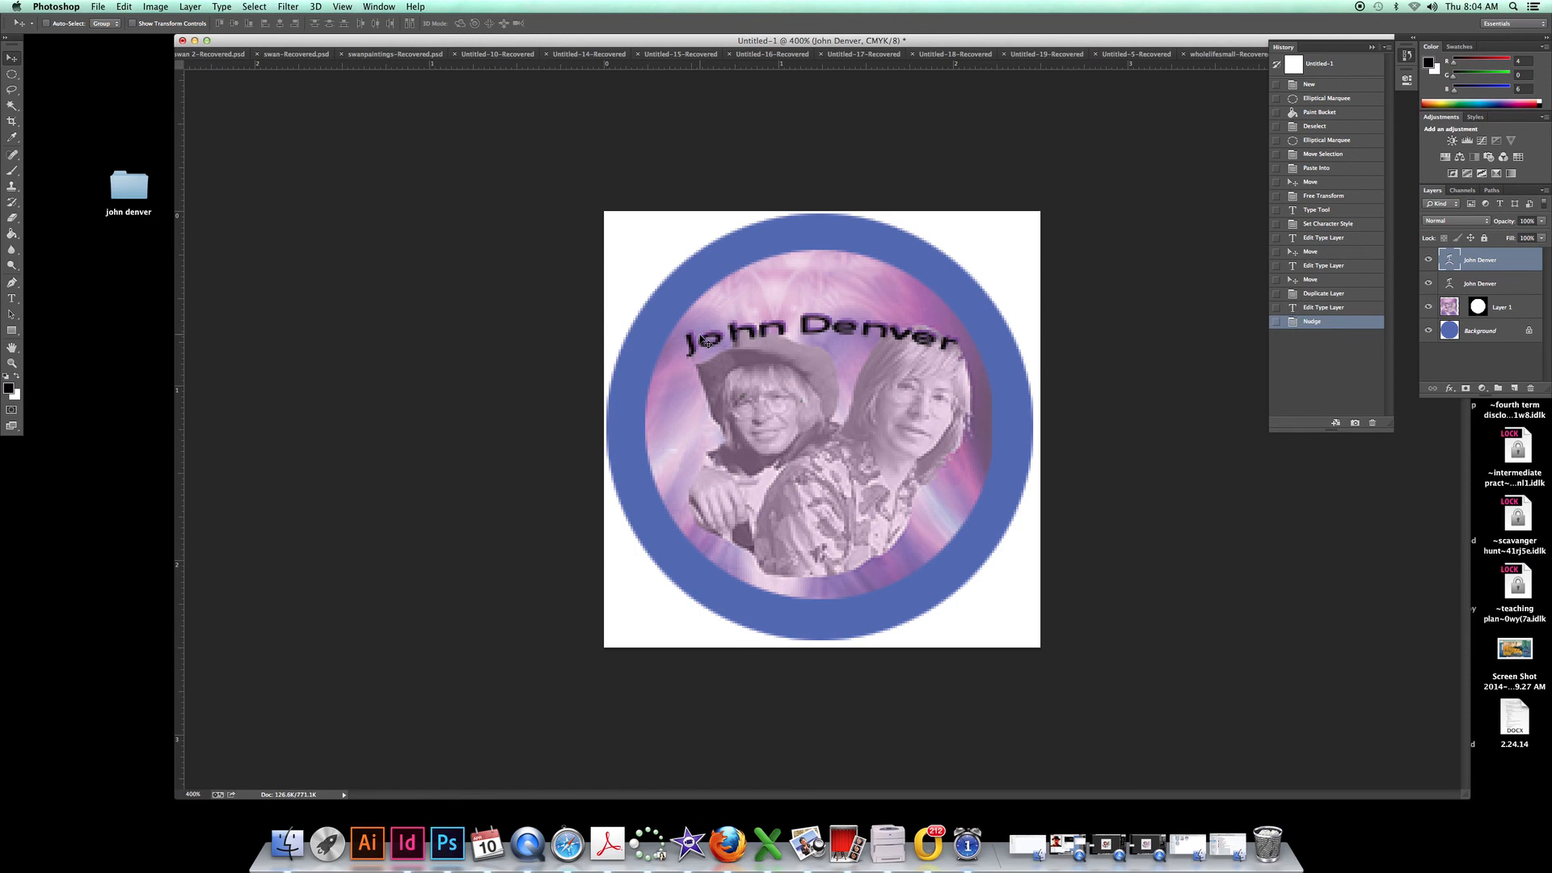
key("Up")
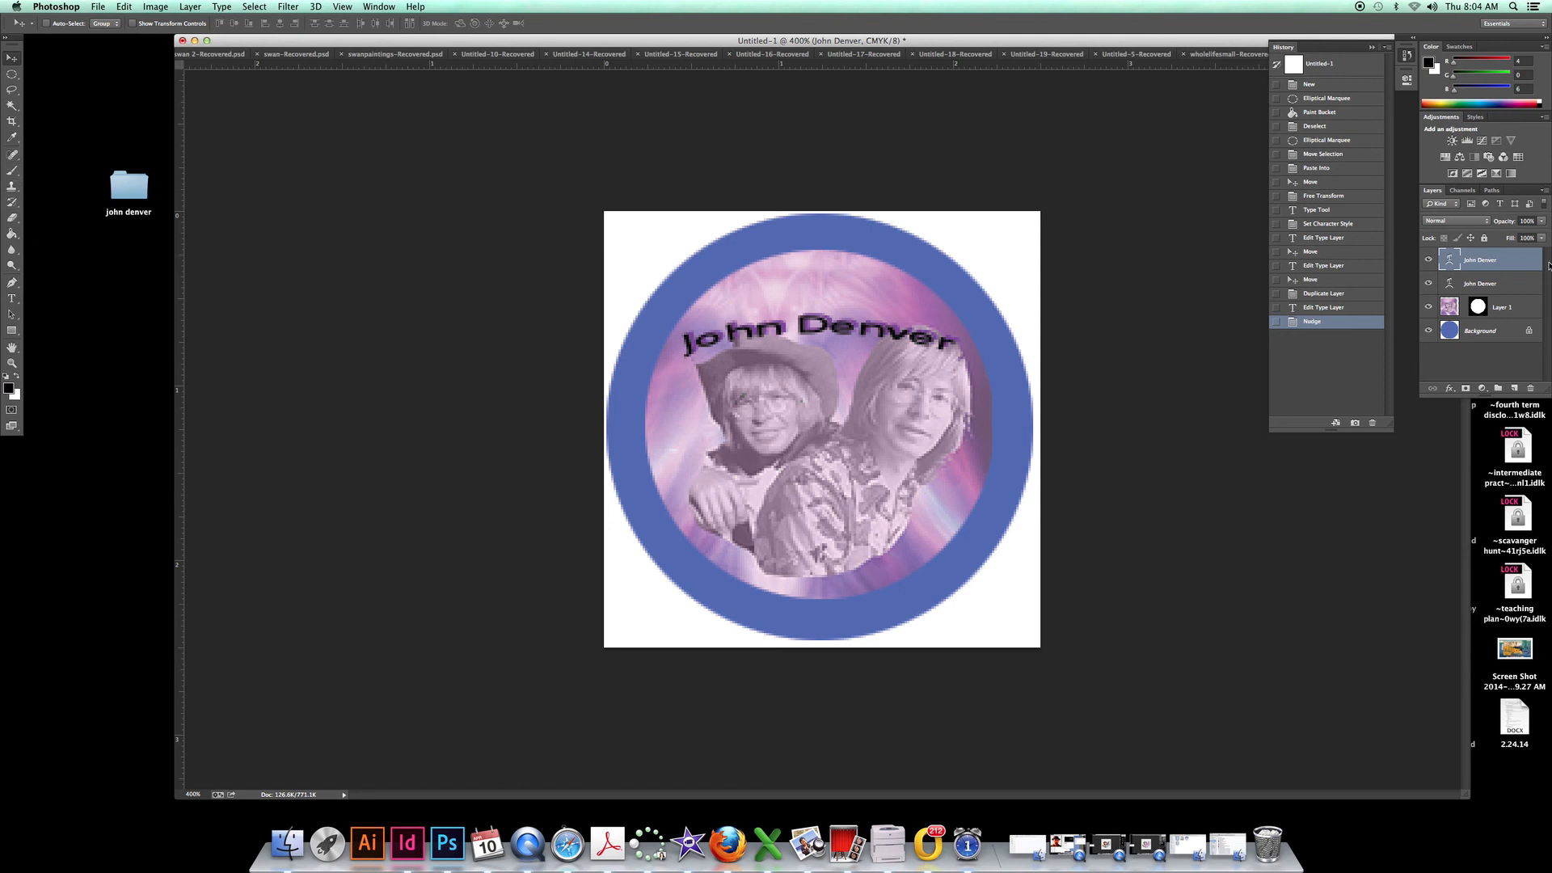
Step: Duplicate the black text layer, placing the copy about 0.6 inches lower, and change its wording to "The Heavenly Tour"
left_click_drag(1517, 266, 1514, 389)
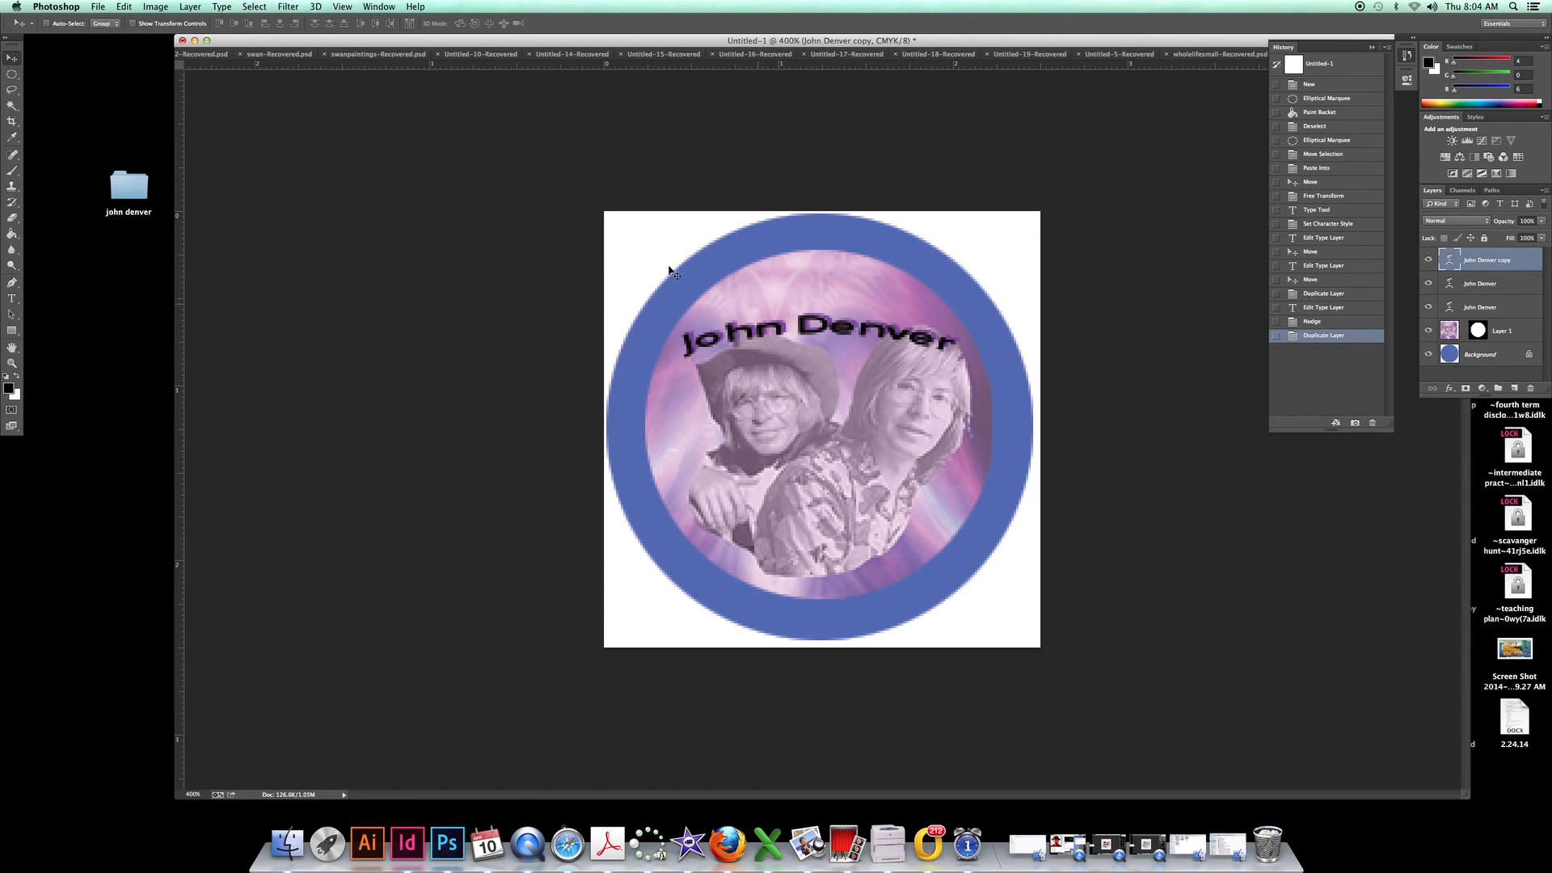
left_click_drag(822, 337, 814, 446)
left_click(12, 299)
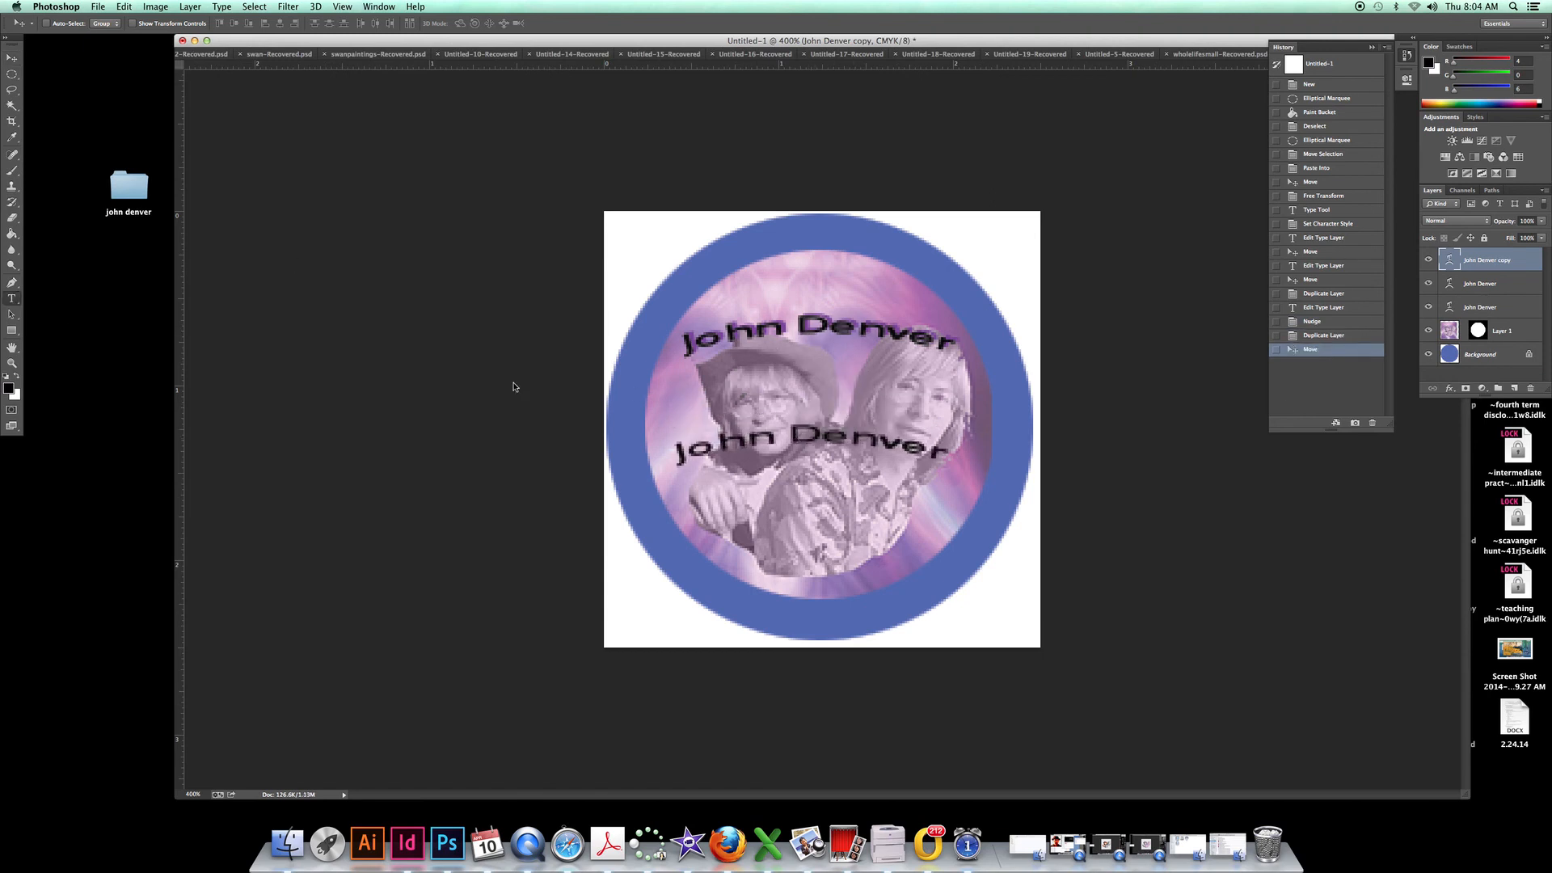
left_click(671, 449)
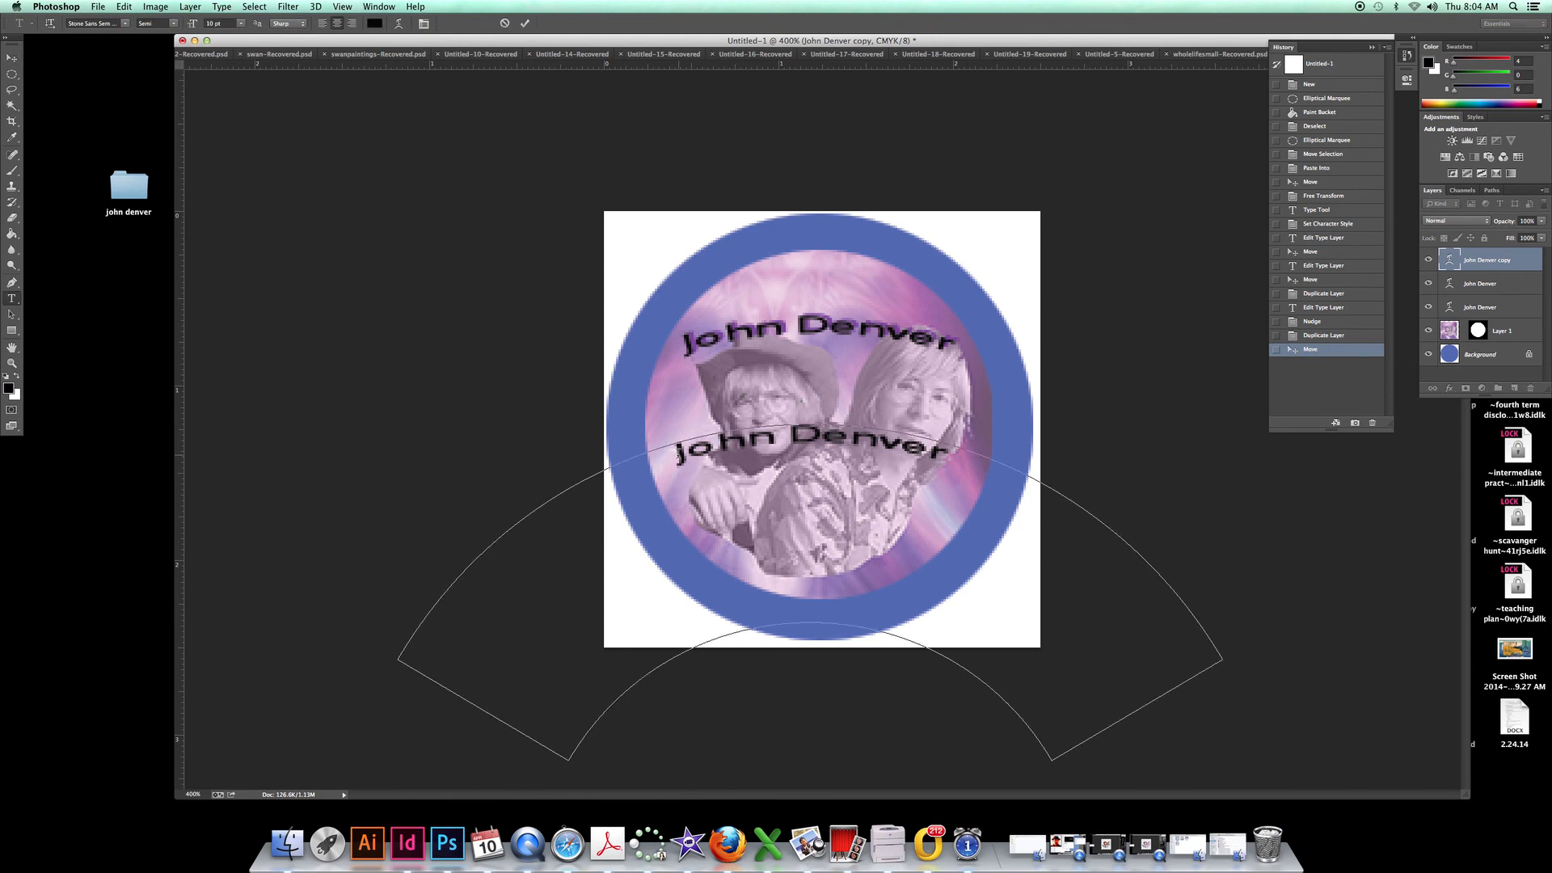
left_click_drag(673, 451, 967, 478)
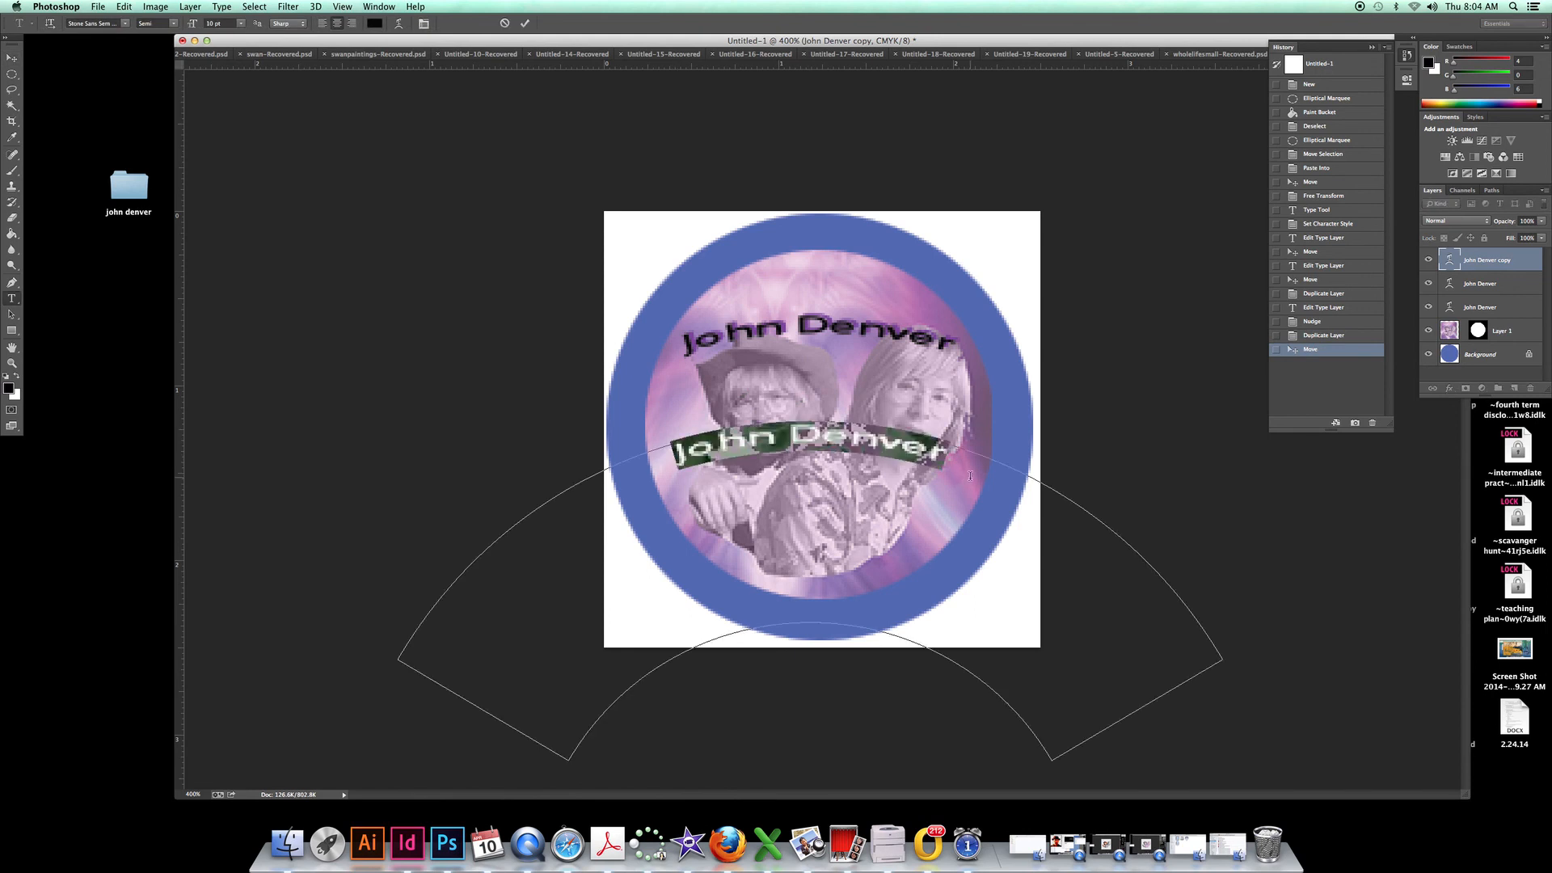
left_click(970, 476)
type("The")
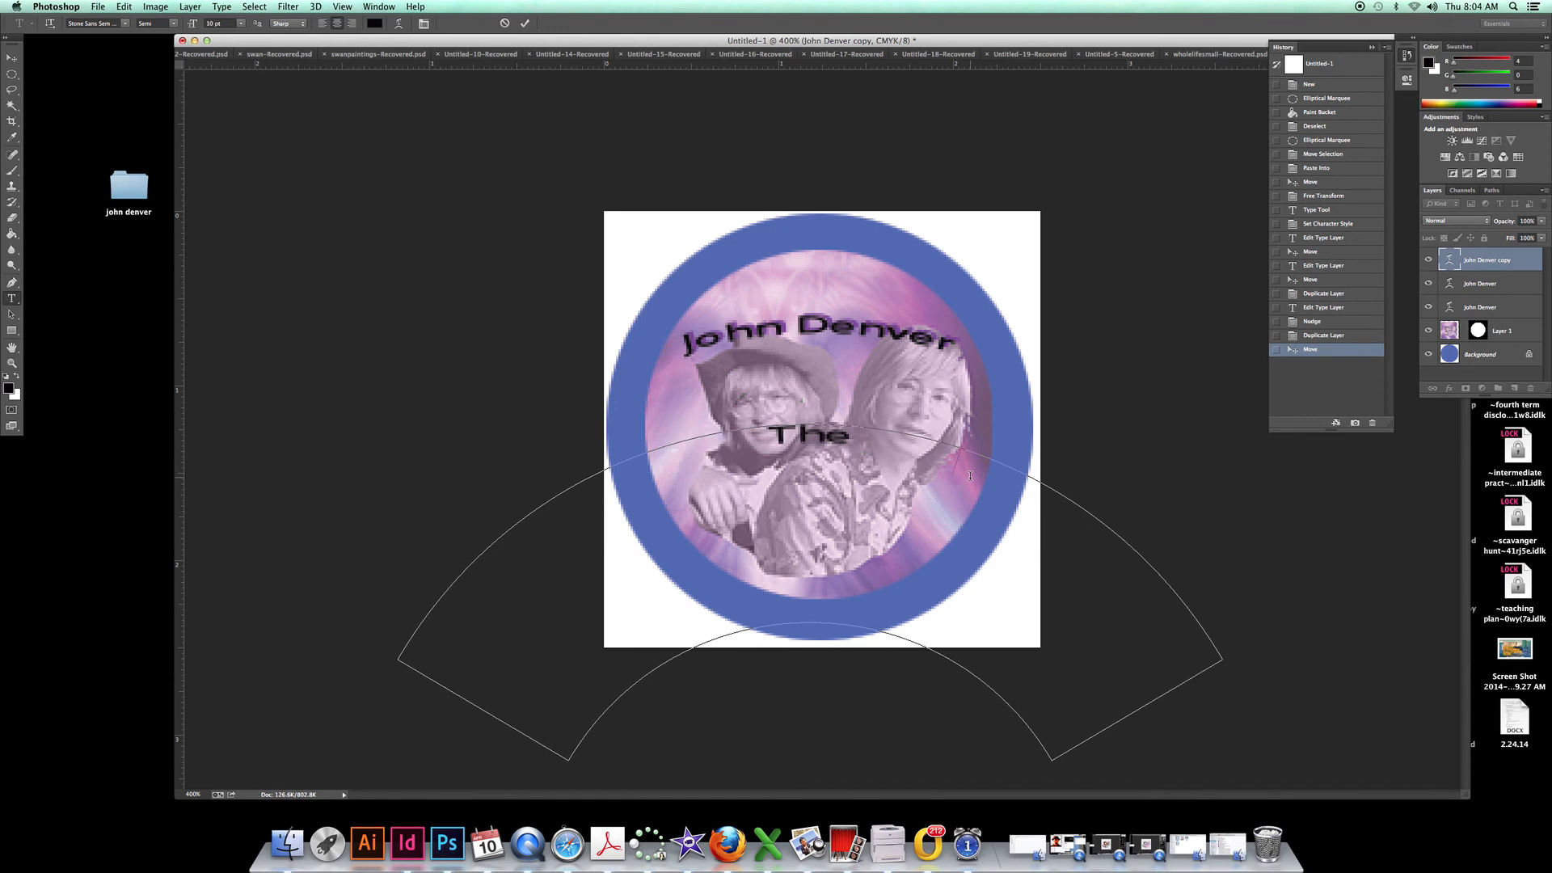
type(" Heavenly Tour")
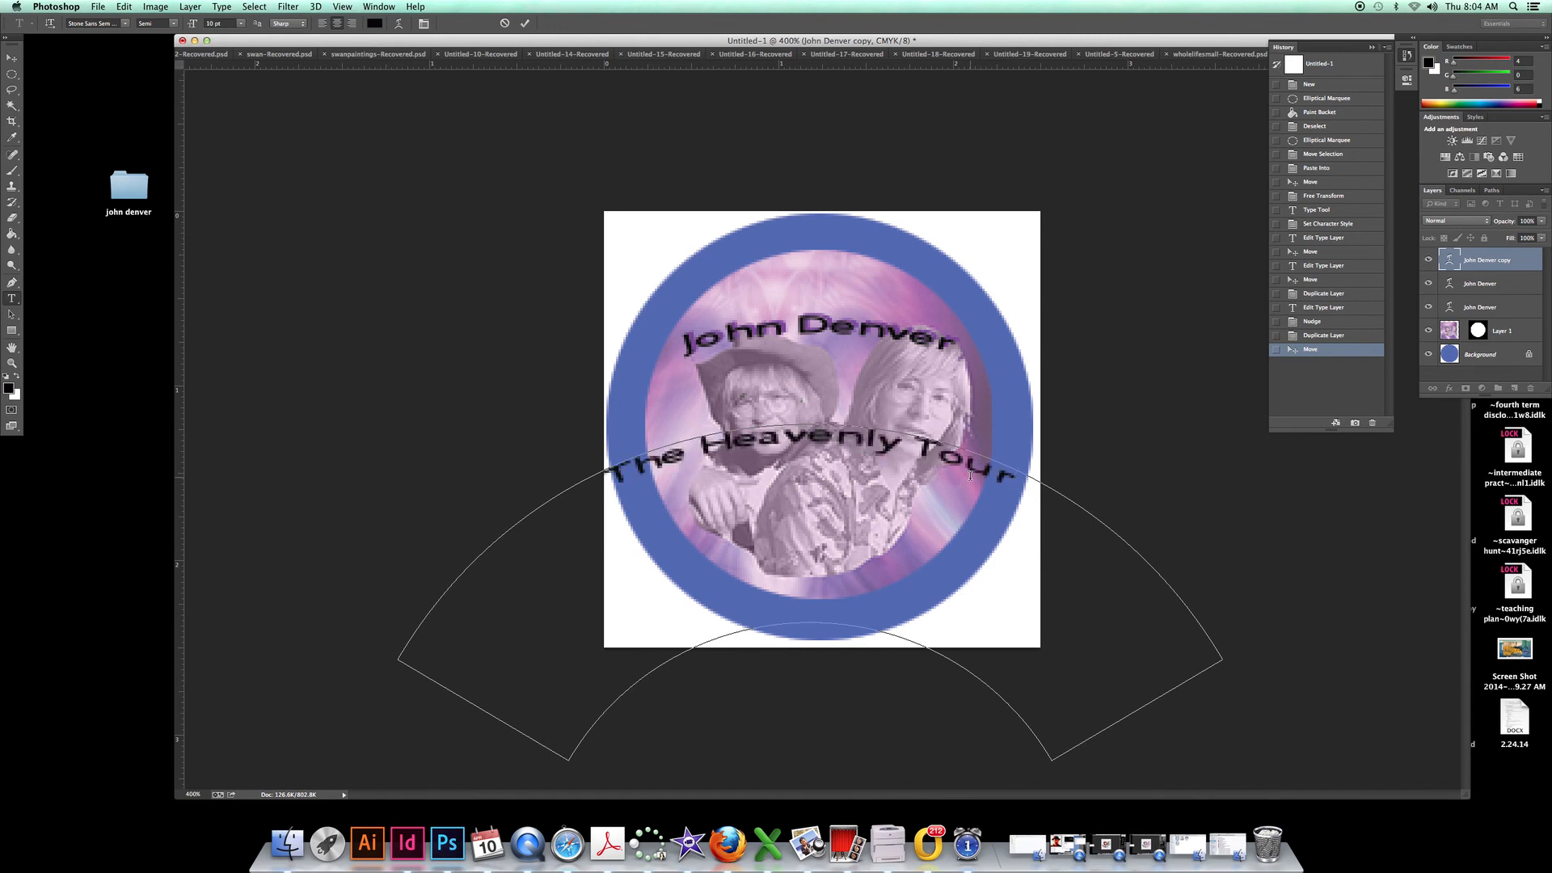
Step: Change the Arc bend of "The Heavenly Tour" to about -54% and move it about 0.75 inches up, inside the inner circle's lower edge
key("ctrl+a")
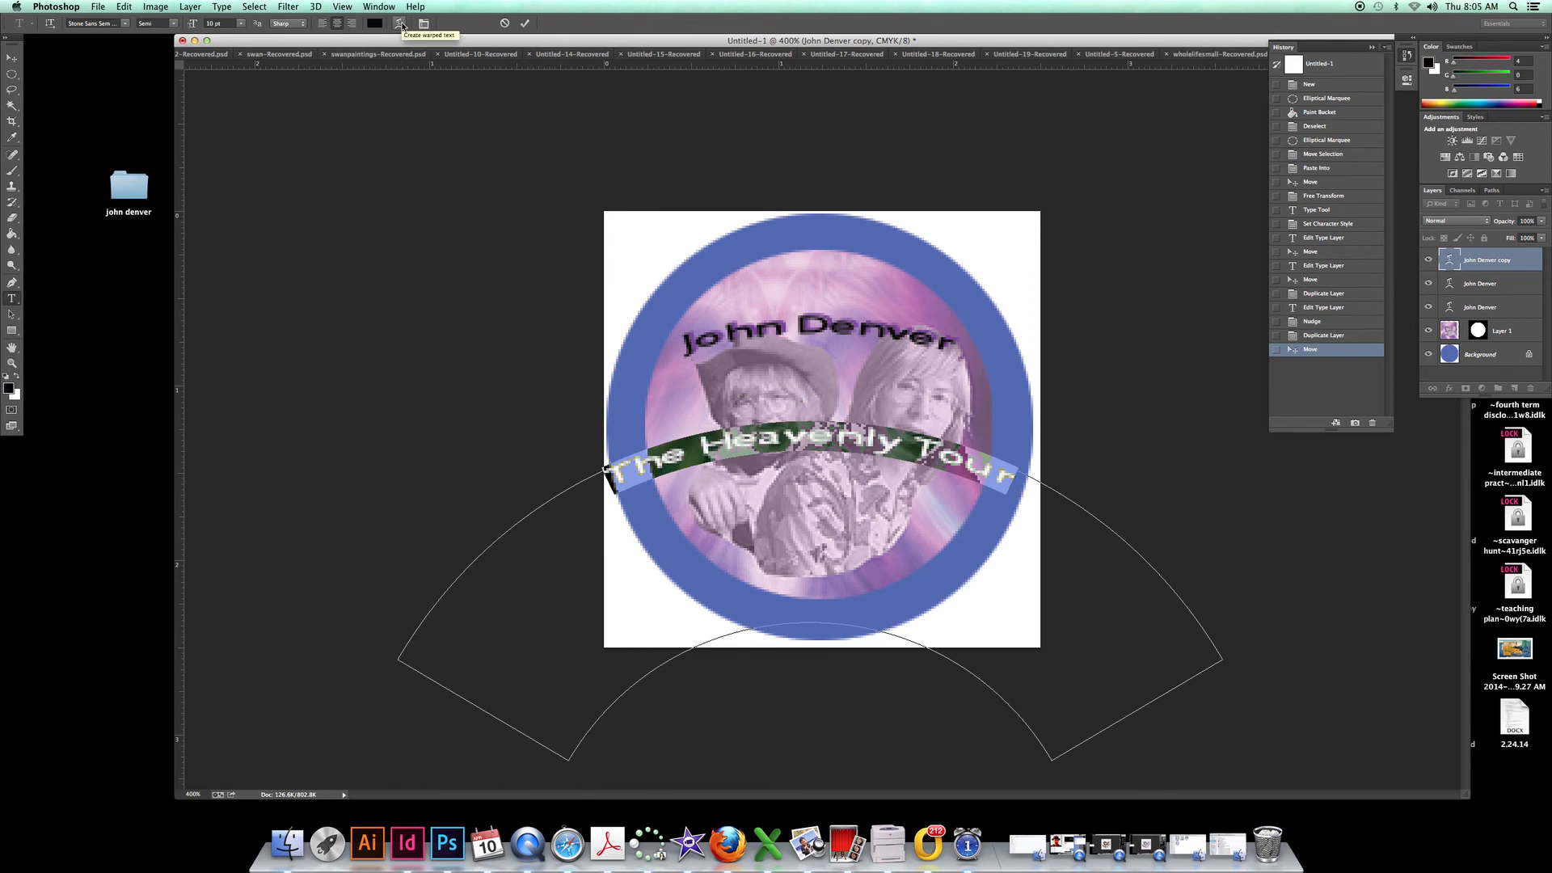
left_click(399, 25)
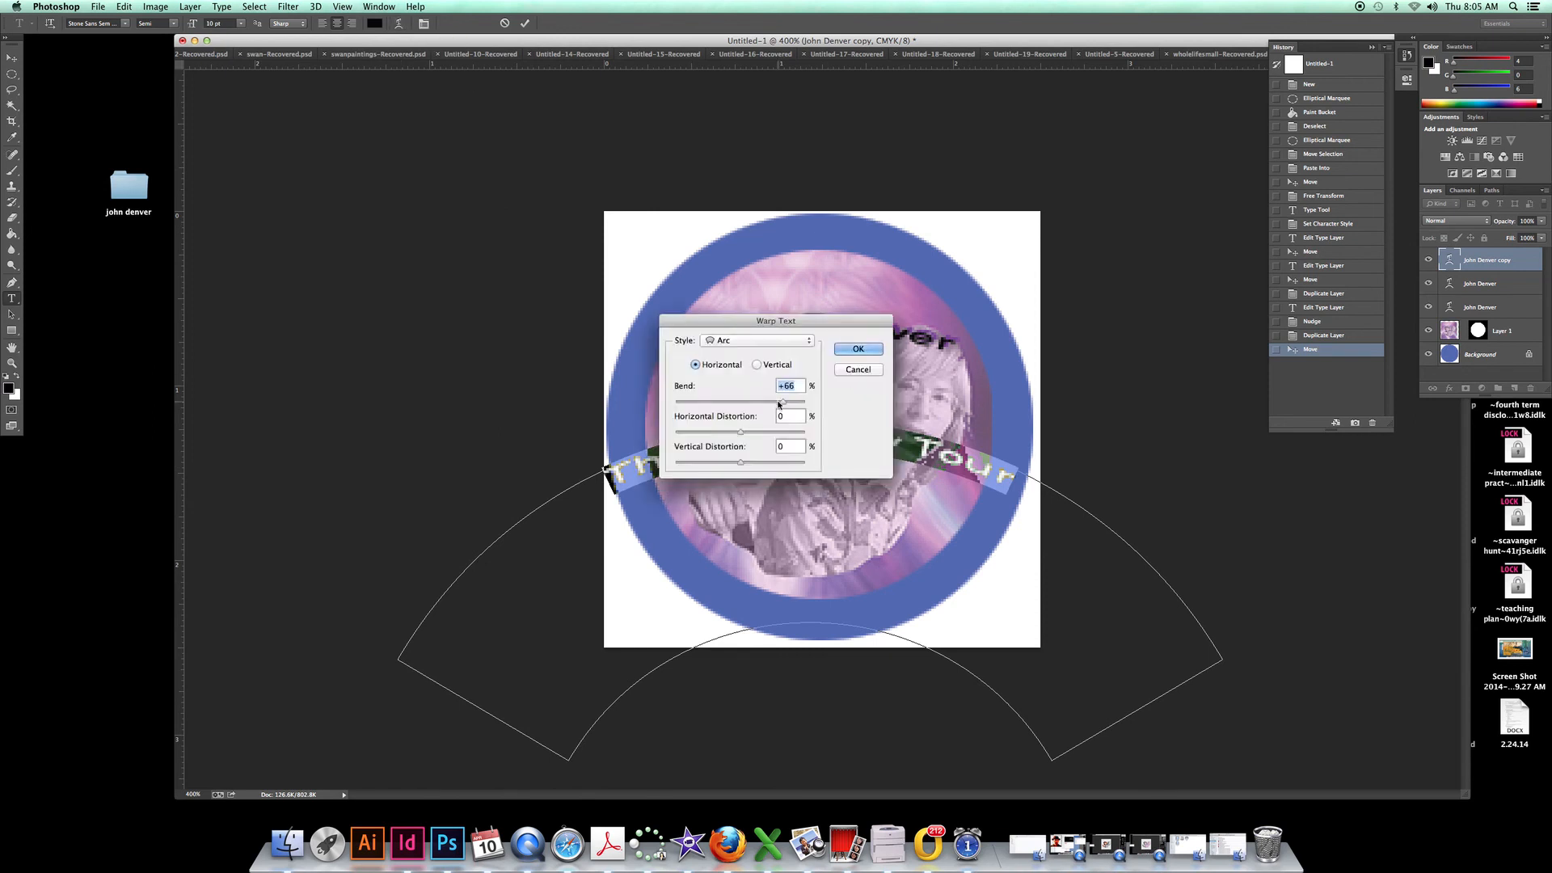
left_click_drag(780, 402, 706, 402)
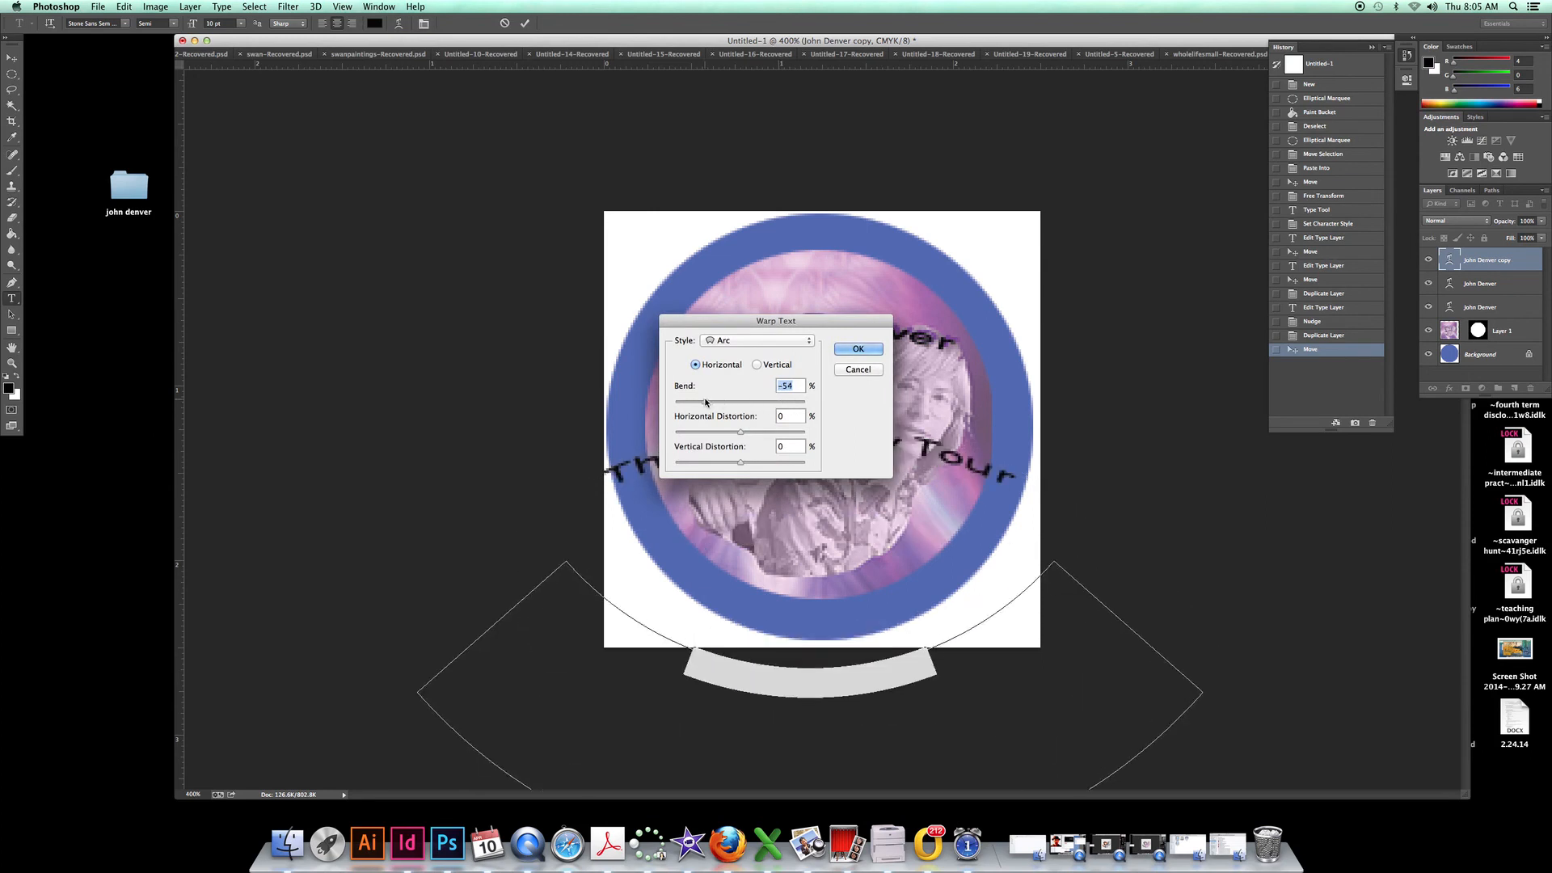
key("Return")
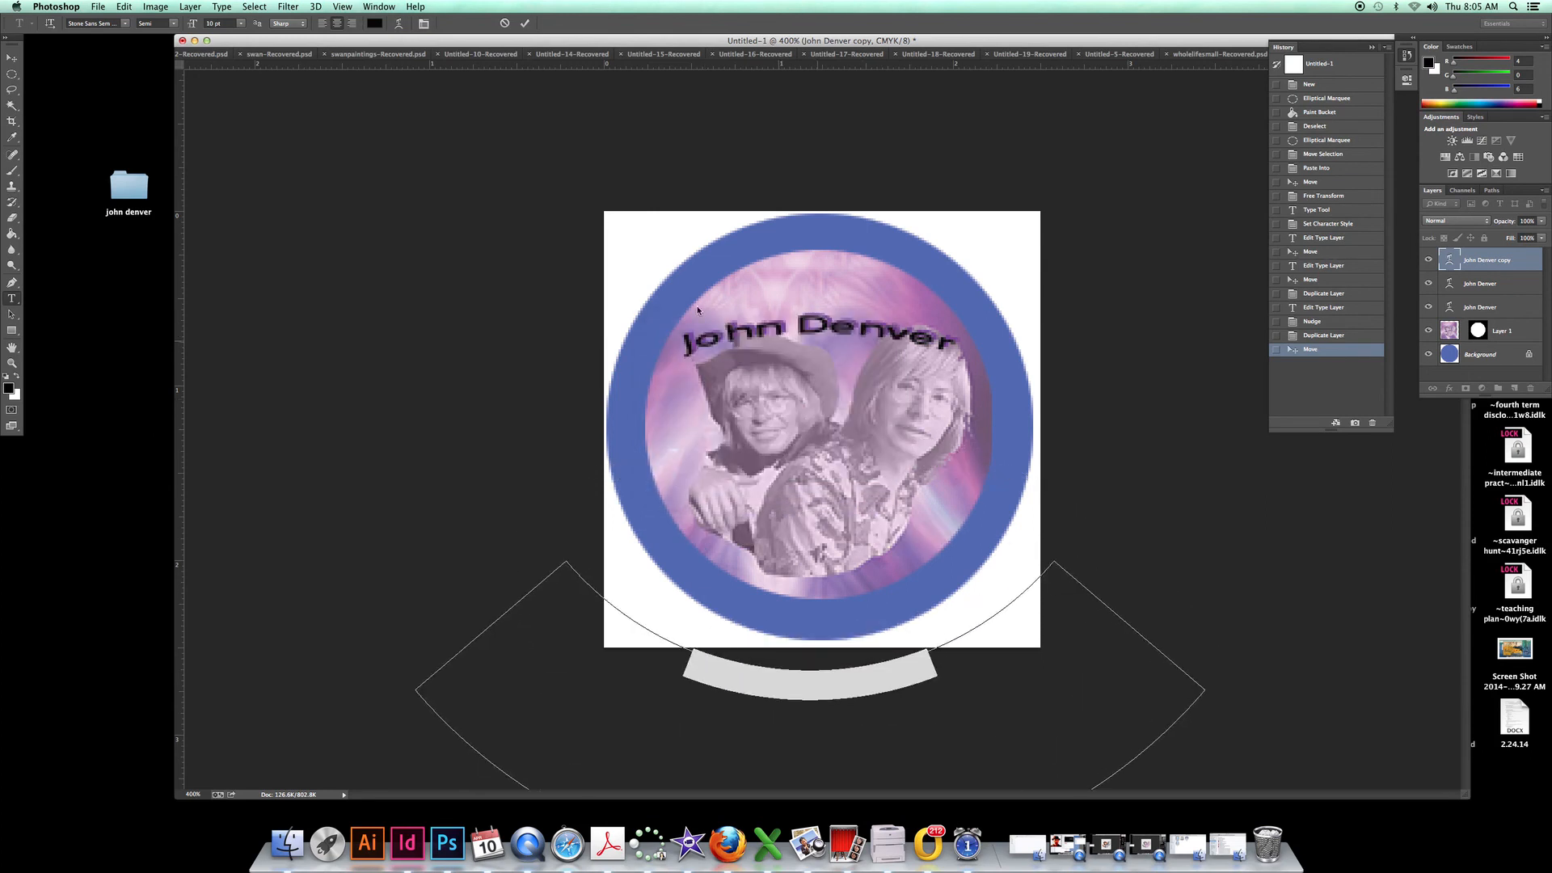
left_click(11, 59)
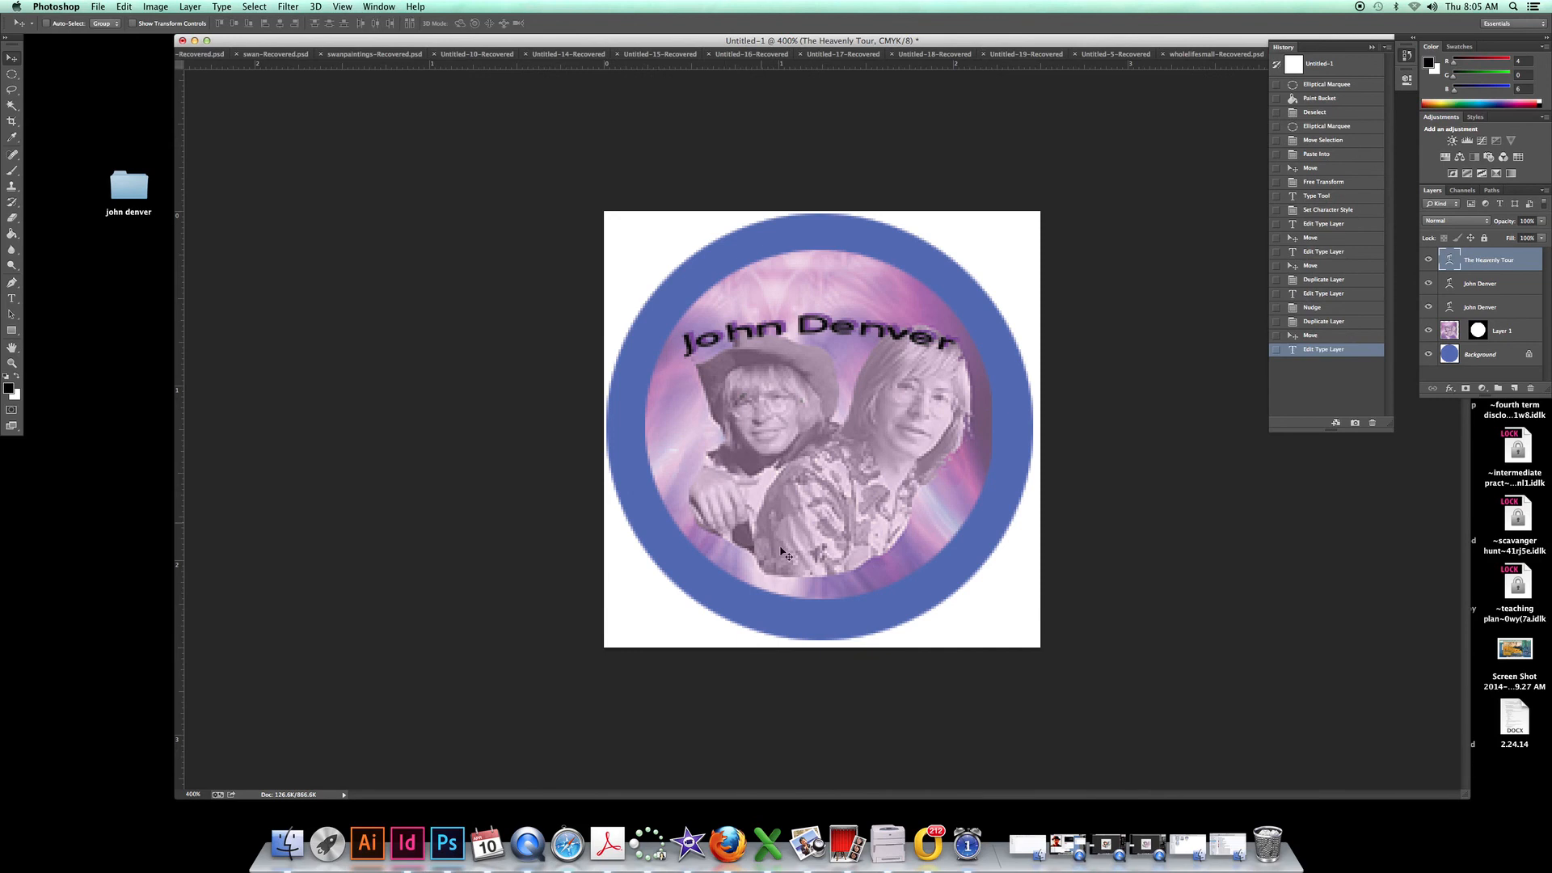
left_click_drag(859, 717, 860, 585)
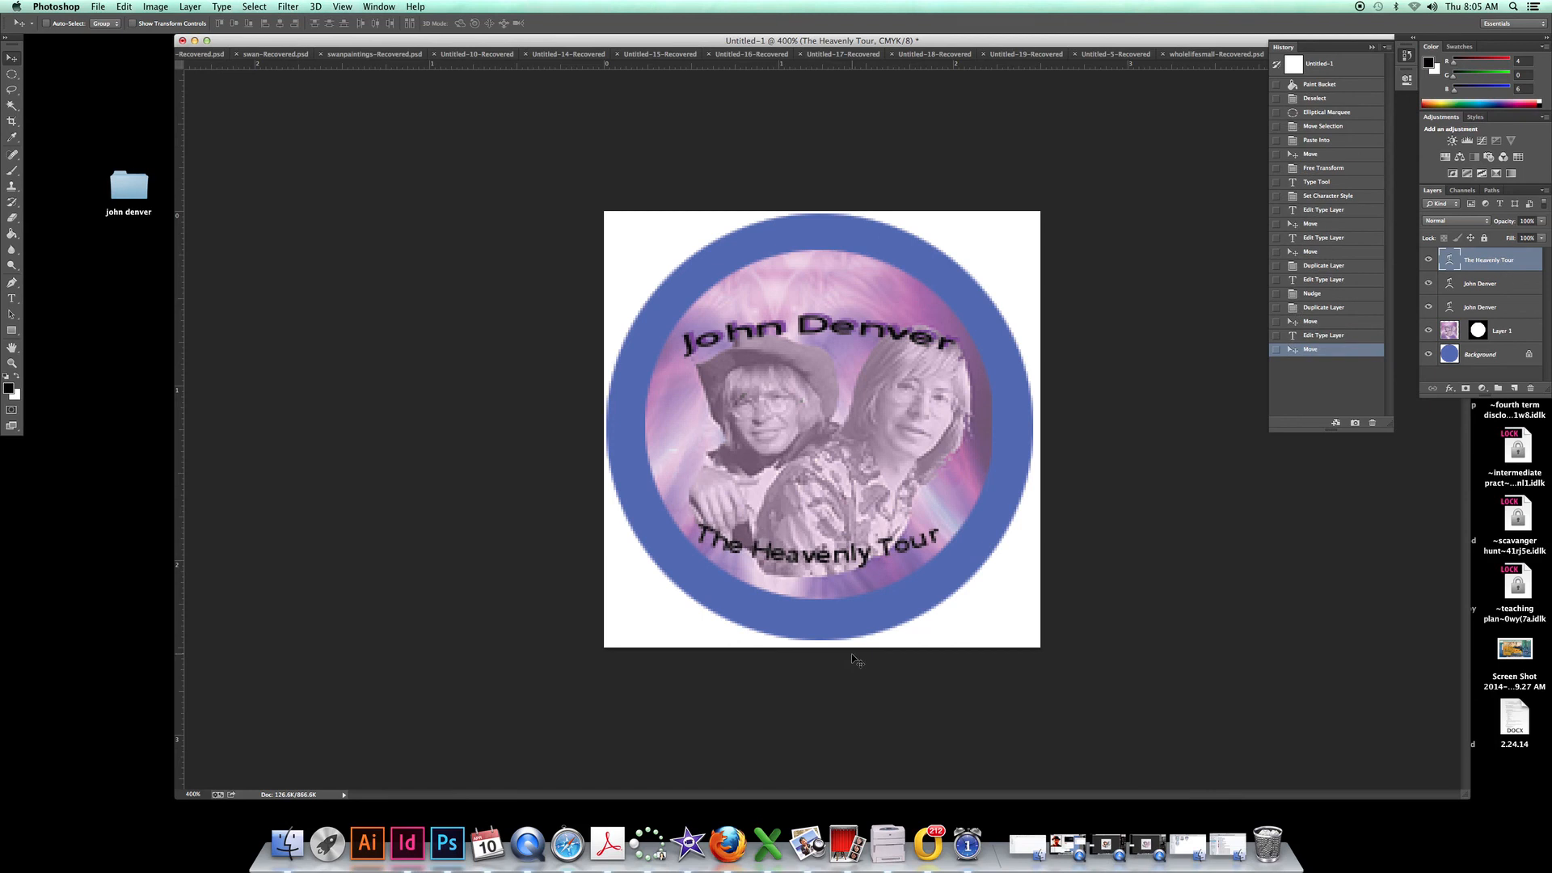